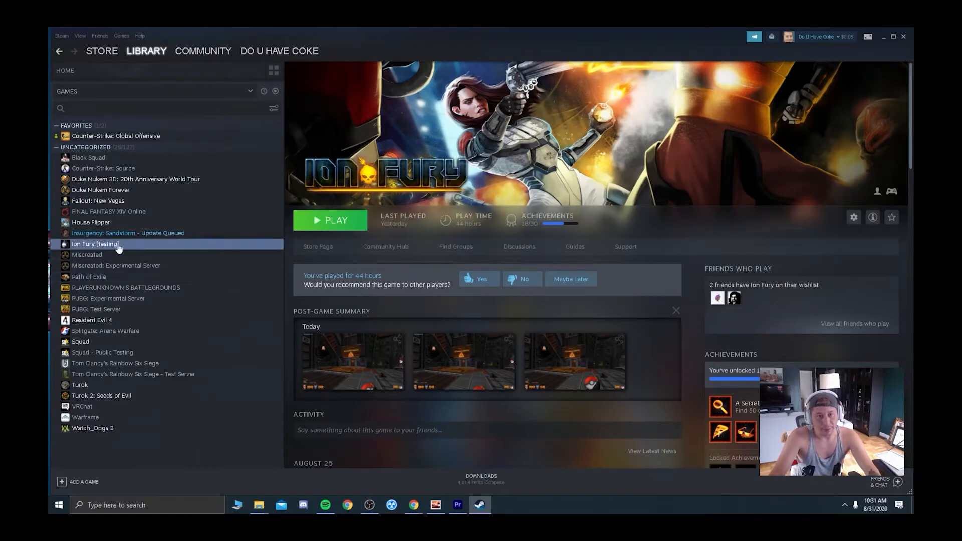
Opt Ion Fury into the "testing - Public test build" beta in its properties, and close the Steam library window.
{"action": "right_click", "coordinate": [92, 248]}
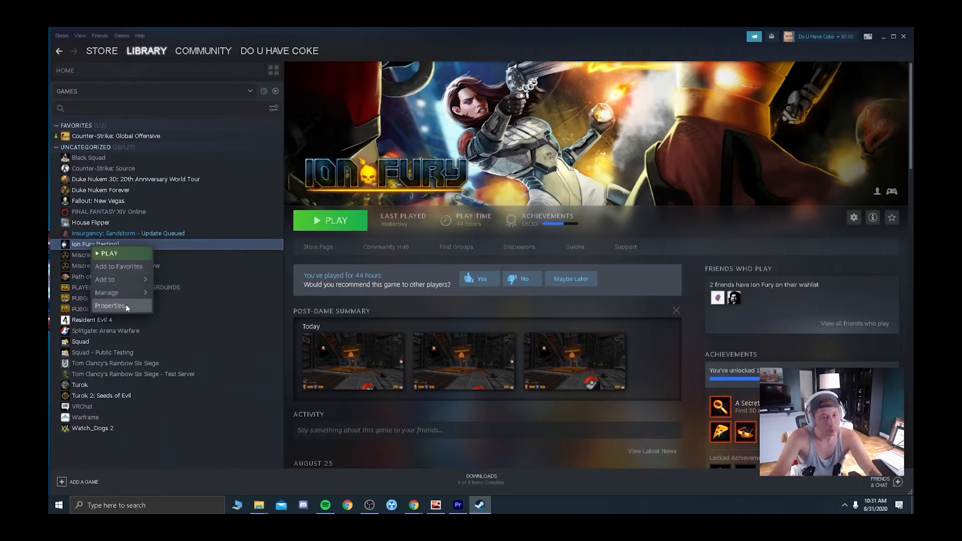
{"action": "left_click", "coordinate": [125, 305]}
{"action": "left_click", "coordinate": [494, 138]}
{"action": "left_click", "coordinate": [463, 170]}
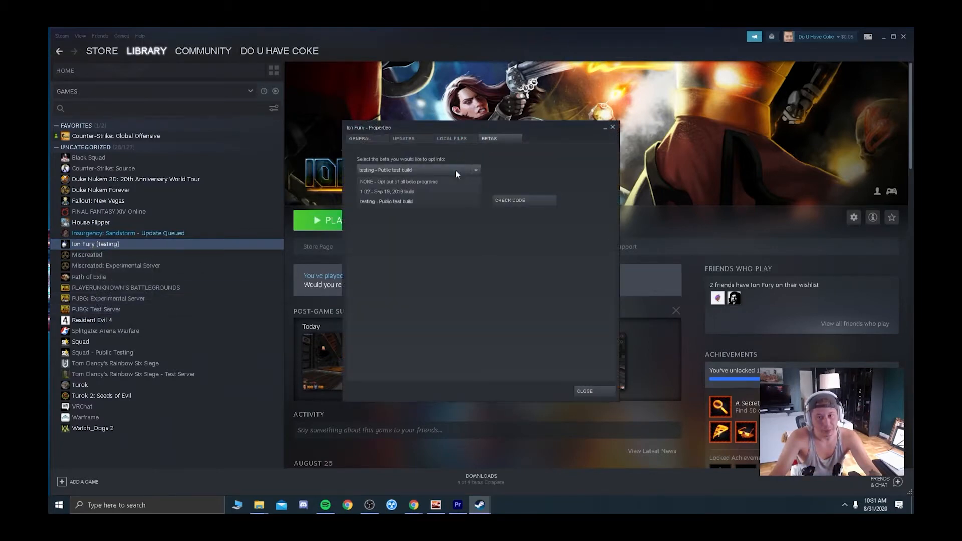
{"action": "left_click", "coordinate": [403, 202]}
{"action": "left_click", "coordinate": [595, 395]}
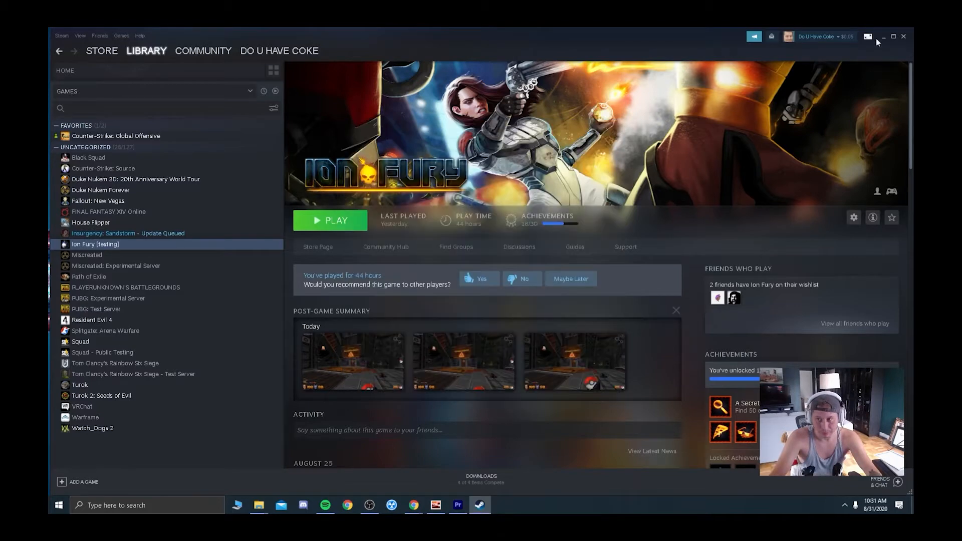
{"action": "left_click", "coordinate": [904, 37]}
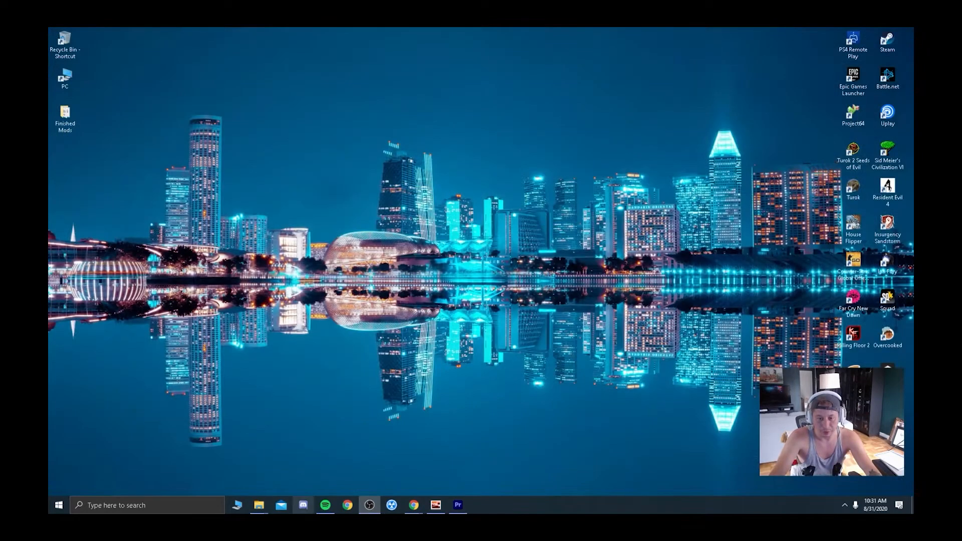
Switch to Chrome, open the Ion Fury level editing guide at furymap.lerppu.net and maximize the browser window.
{"action": "left_click", "coordinate": [347, 505]}
{"action": "type", "text": "pic"}
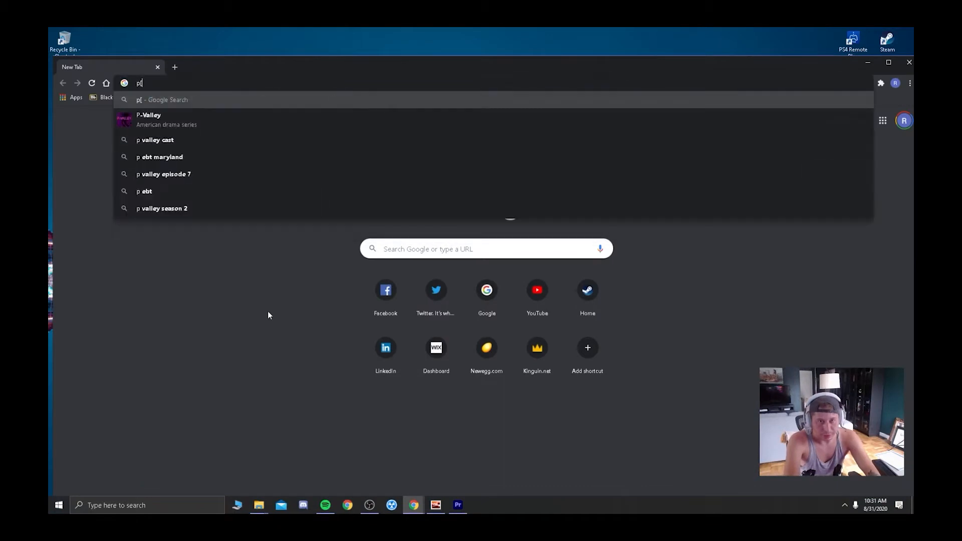
{"action": "key", "text": "Down"}
{"action": "key", "text": "Down"}
{"action": "key", "text": "Down"}
{"action": "key", "text": "Down"}
{"action": "key", "text": "Down"}
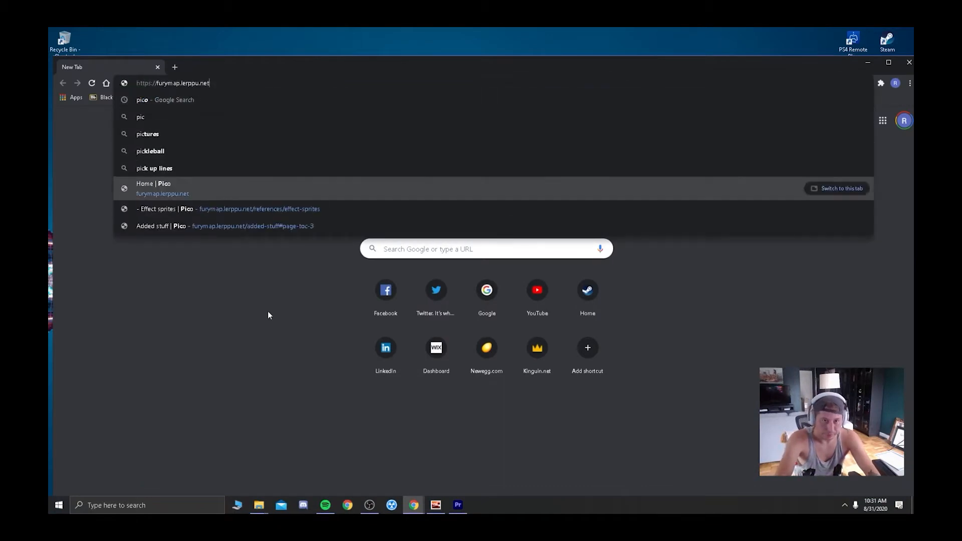
{"action": "key", "text": "Return"}
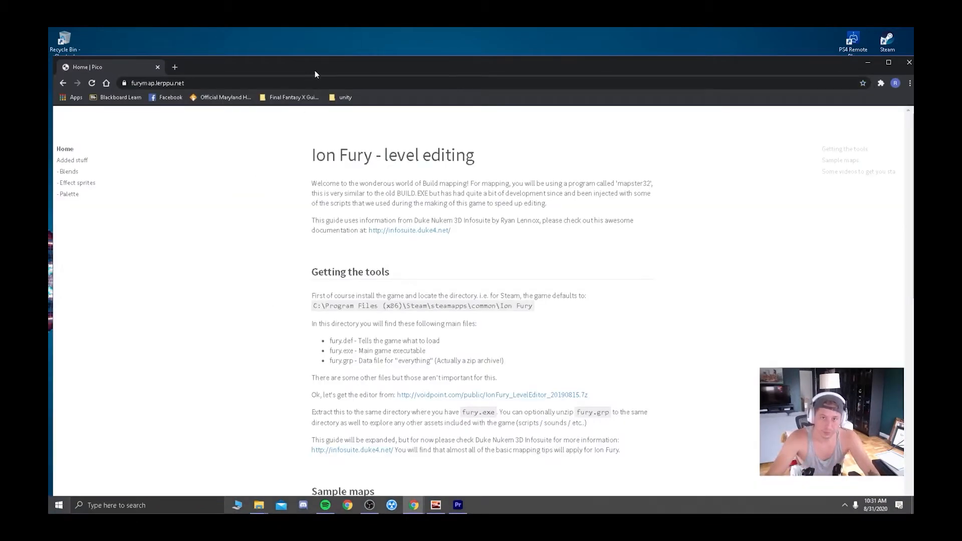
{"action": "double_click", "coordinate": [325, 66]}
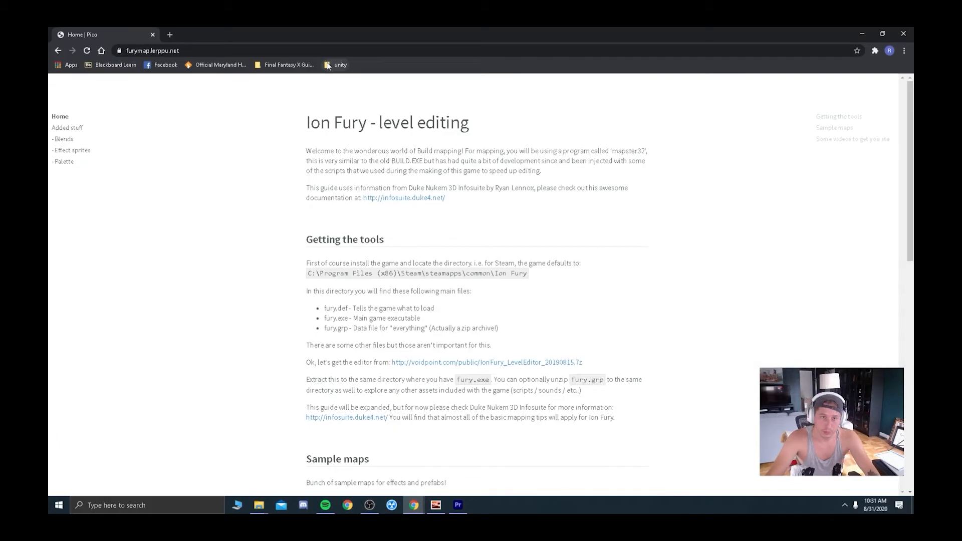
Highlight the guide's web address and the IonFury_LevelEditor_20190815.7z download link under Getting the tools.
{"action": "left_click", "coordinate": [128, 53]}
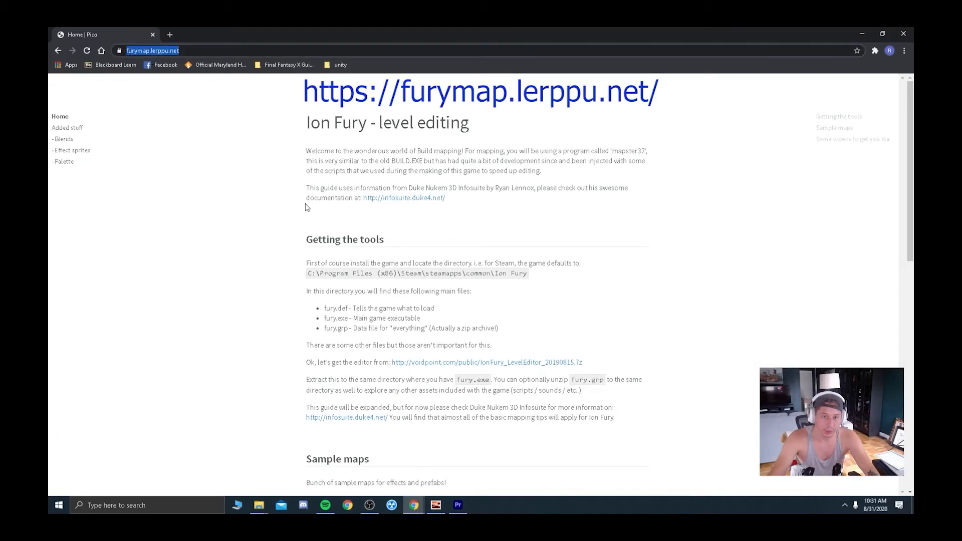
{"action": "left_click_drag", "start_coordinate": [583, 362], "coordinate": [396, 372]}
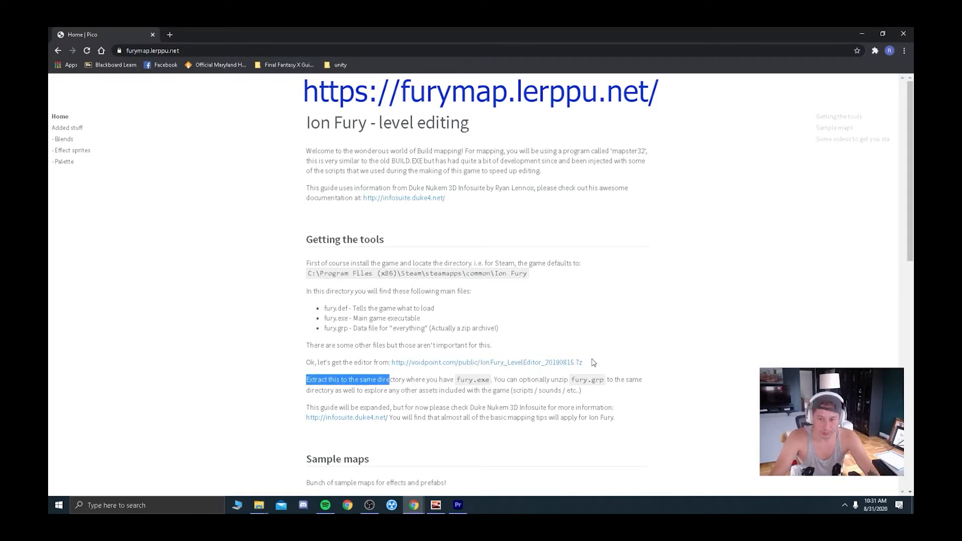
{"action": "left_click_drag", "start_coordinate": [593, 362], "coordinate": [394, 367]}
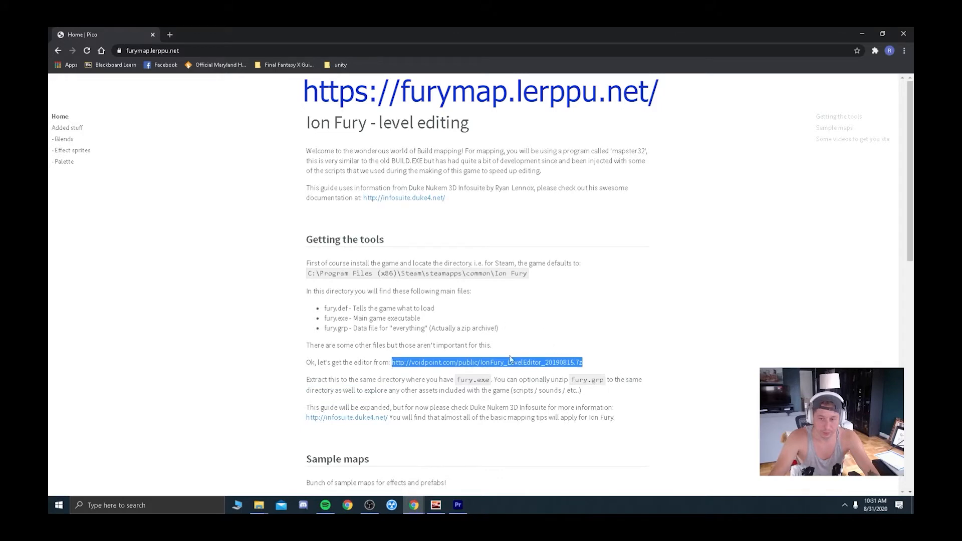
Switch to File Explorer and open the extracted IonFury_LevelEditor_20190815 folder in Downloads.
{"action": "left_click", "coordinate": [258, 505]}
{"action": "left_click", "coordinate": [214, 467]}
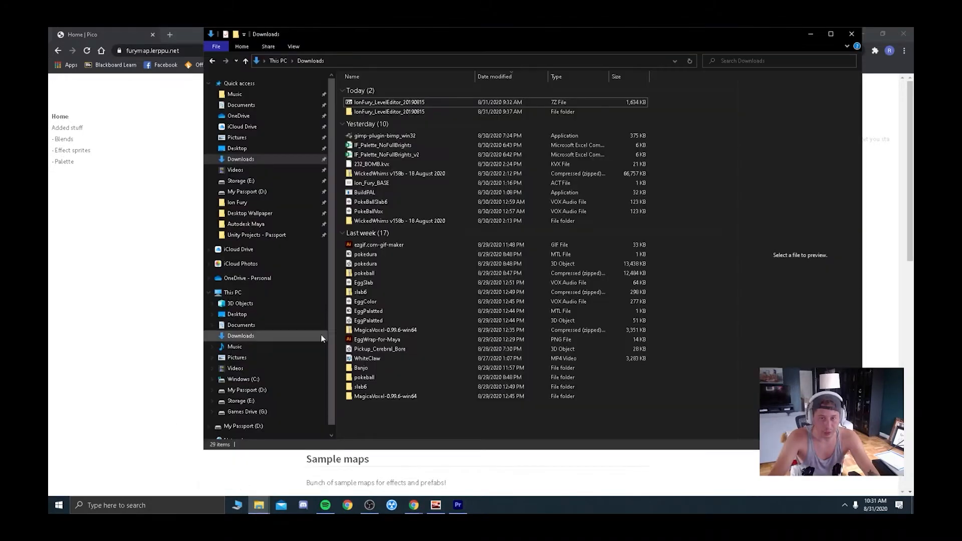
{"action": "left_click", "coordinate": [378, 103]}
{"action": "left_click", "coordinate": [376, 113]}
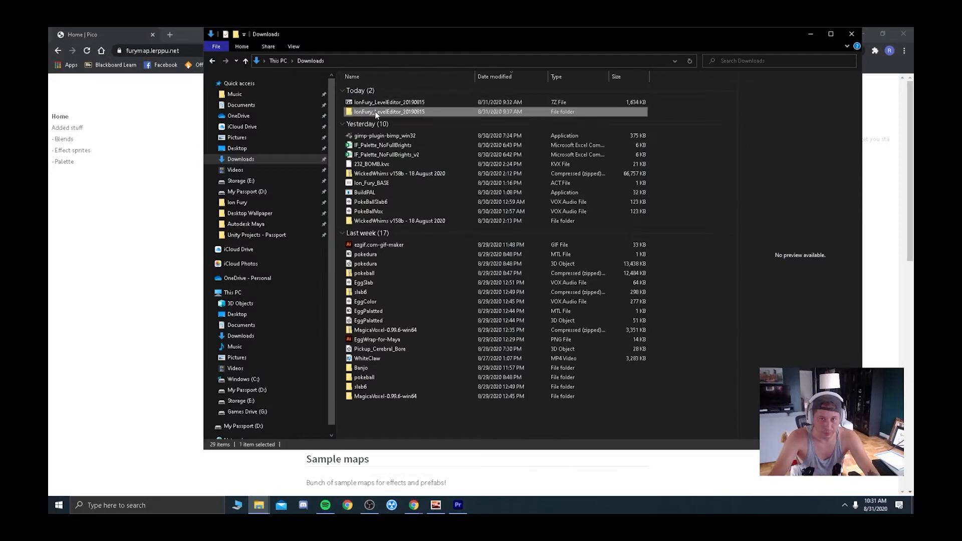
{"action": "double_click", "coordinate": [376, 112]}
Open the Ion Fury game folder and select the mapster32 application among its files.
{"action": "left_click_drag", "start_coordinate": [555, 289], "coordinate": [245, 202]}
{"action": "left_click", "coordinate": [237, 203]}
{"action": "scroll", "coordinate": [390, 295], "scroll_direction": "down", "scroll_amount": 5}
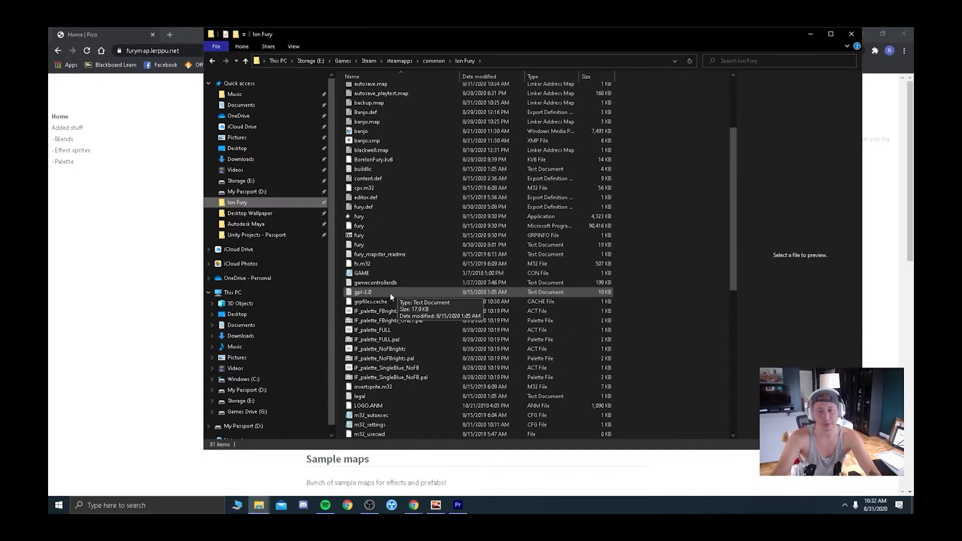
{"action": "scroll", "coordinate": [390, 292], "scroll_direction": "down", "scroll_amount": 6}
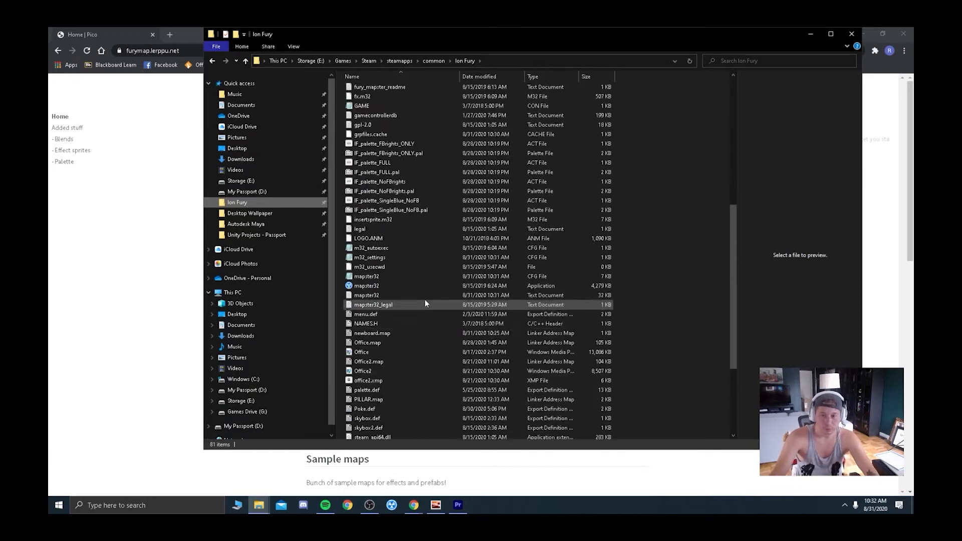
{"action": "scroll", "coordinate": [416, 287], "scroll_direction": "up", "scroll_amount": 5}
{"action": "left_click", "coordinate": [381, 428]}
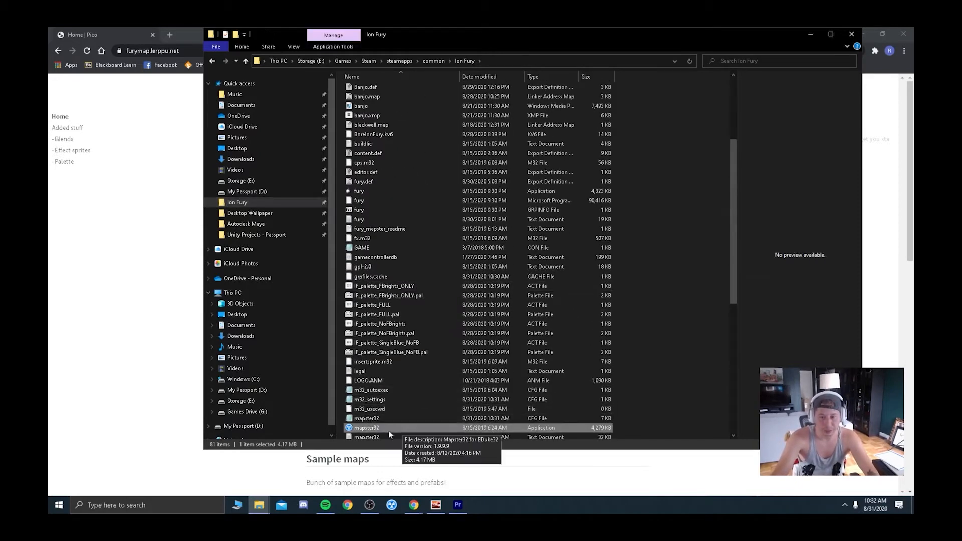
Select the fury.grp archive in the Ion Fury folder, view its 7-Zip extraction options, and dismiss them.
{"action": "scroll", "coordinate": [374, 431], "scroll_direction": "up", "scroll_amount": 4}
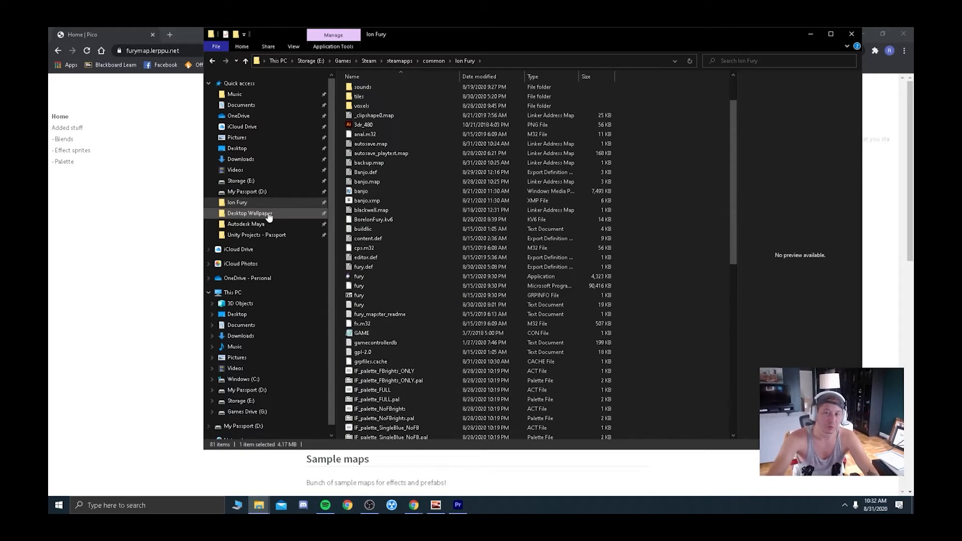
{"action": "scroll", "coordinate": [402, 269], "scroll_direction": "up", "scroll_amount": 1}
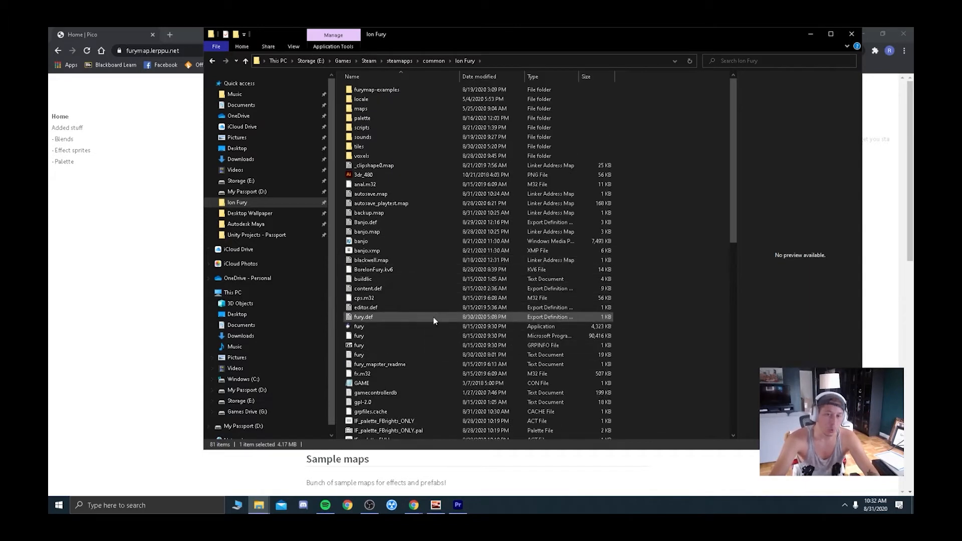
{"action": "left_click", "coordinate": [434, 339]}
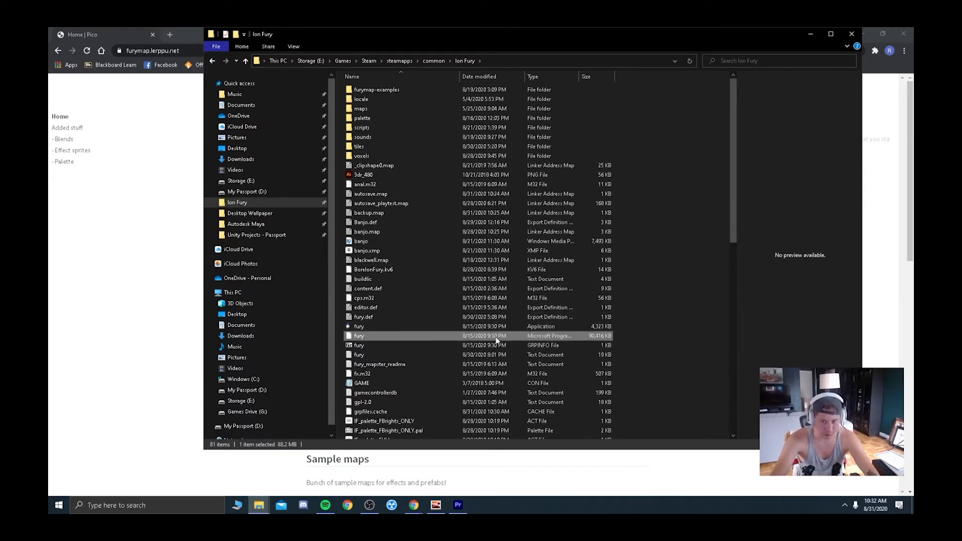
{"action": "right_click", "coordinate": [589, 337]}
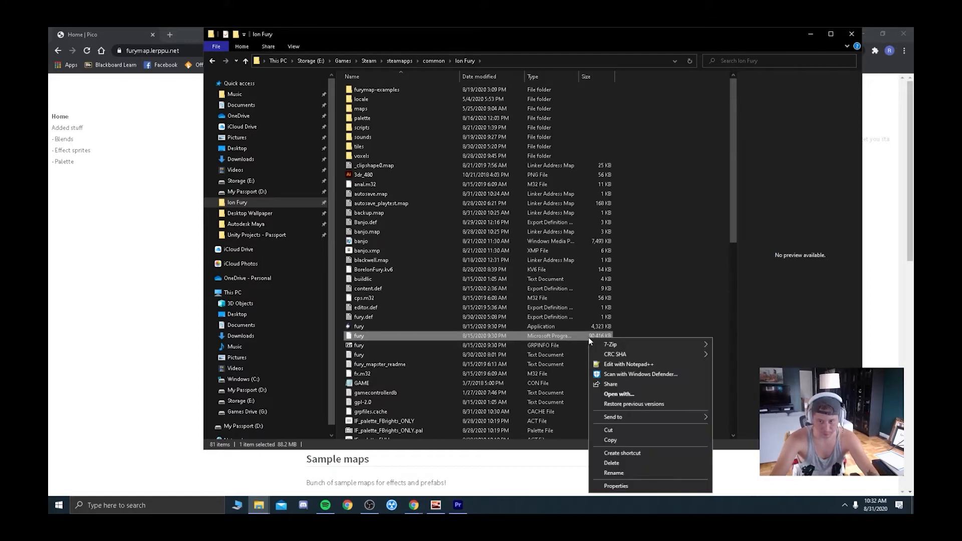
{"action": "mouse_move", "coordinate": [595, 341]}
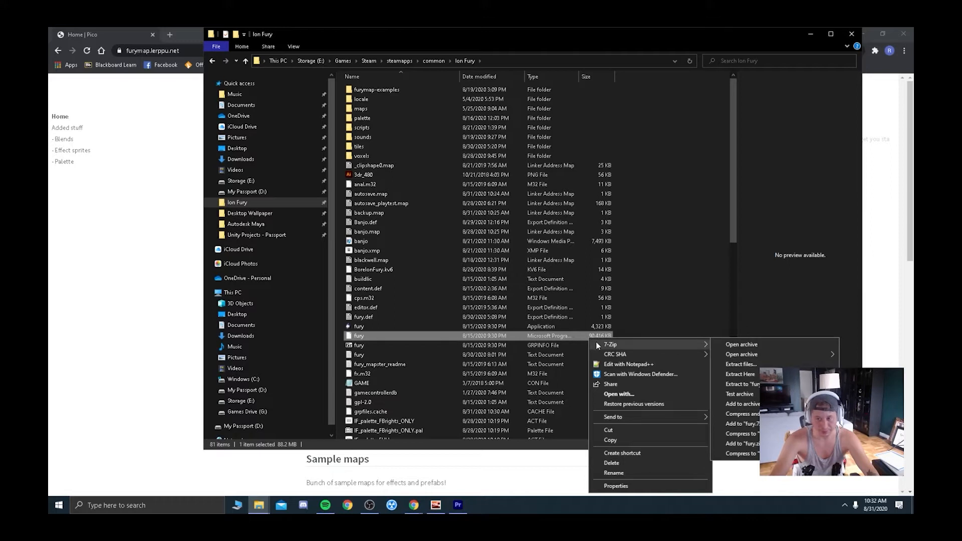
{"action": "left_click", "coordinate": [686, 270]}
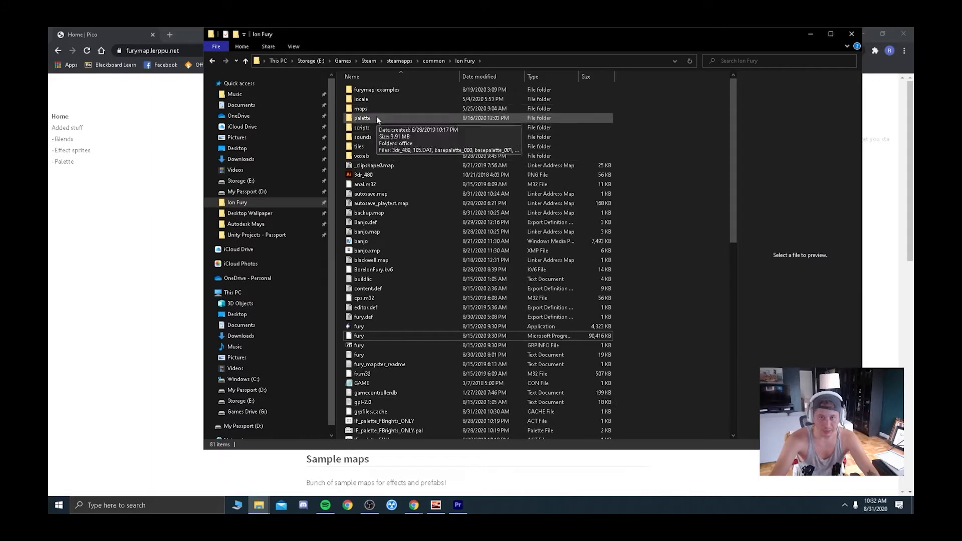
Find and select the tiles000.ART file in the Ion Fury folder.
{"action": "scroll", "coordinate": [408, 332], "scroll_direction": "down", "scroll_amount": 12}
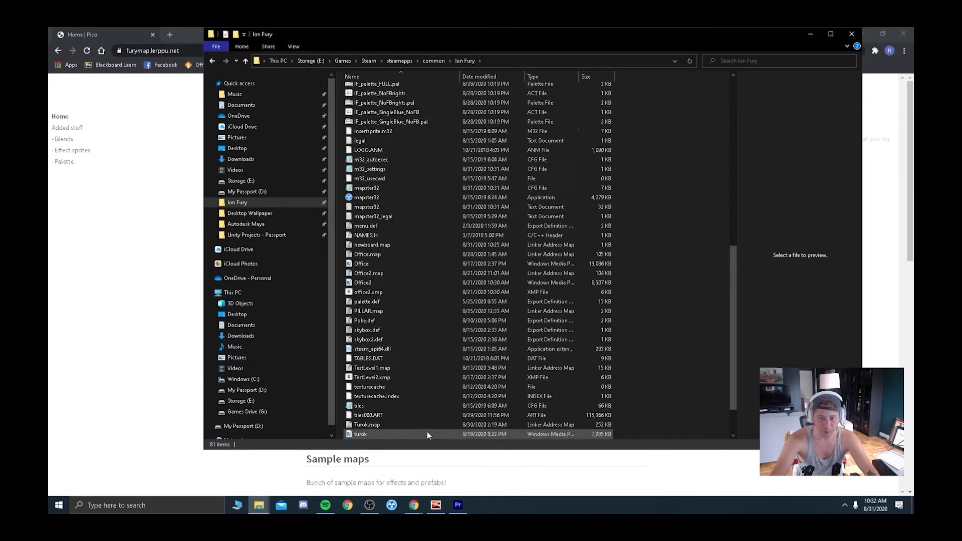
{"action": "scroll", "coordinate": [426, 435], "scroll_direction": "down", "scroll_amount": 2}
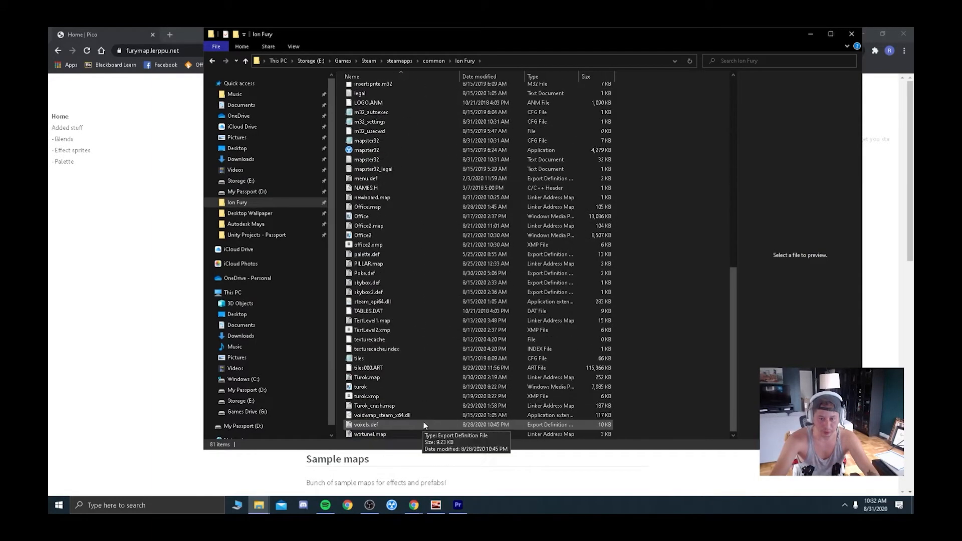
{"action": "left_click", "coordinate": [392, 366]}
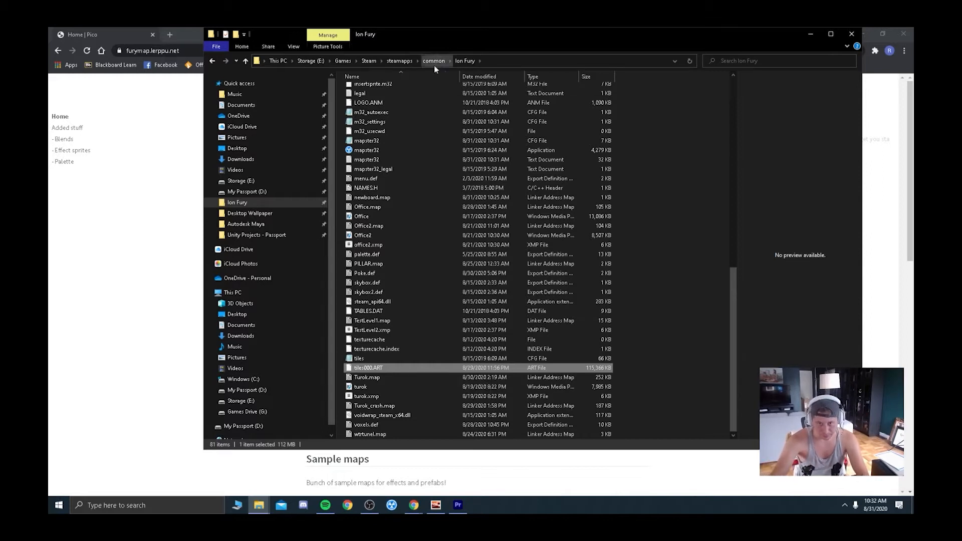
Launch mapster32, close File Explorer, and start the editor with 1280 x 720 2D and 1280x960 OpenGL 3D video modes.
{"action": "double_click", "coordinate": [398, 151]}
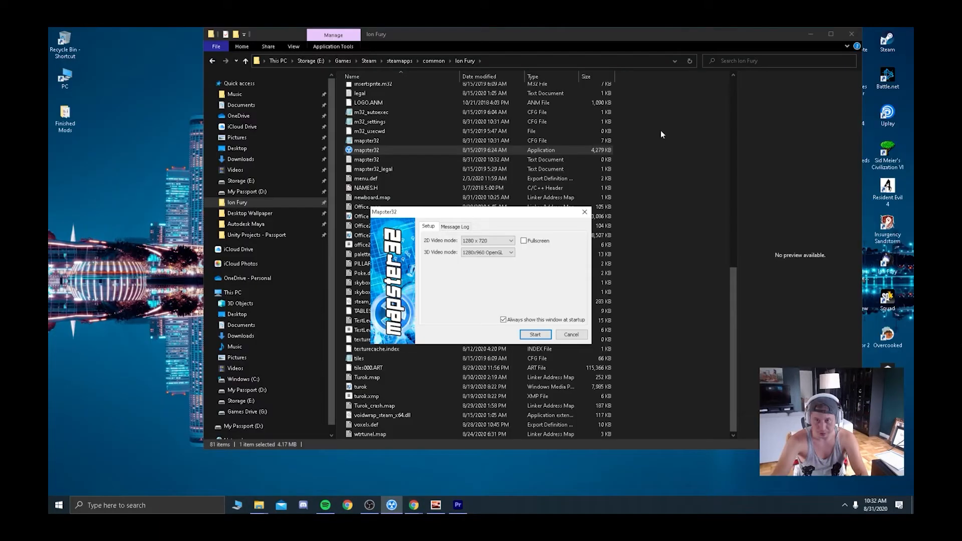
{"action": "left_click", "coordinate": [852, 34]}
{"action": "left_click_drag", "start_coordinate": [490, 212], "coordinate": [443, 194]}
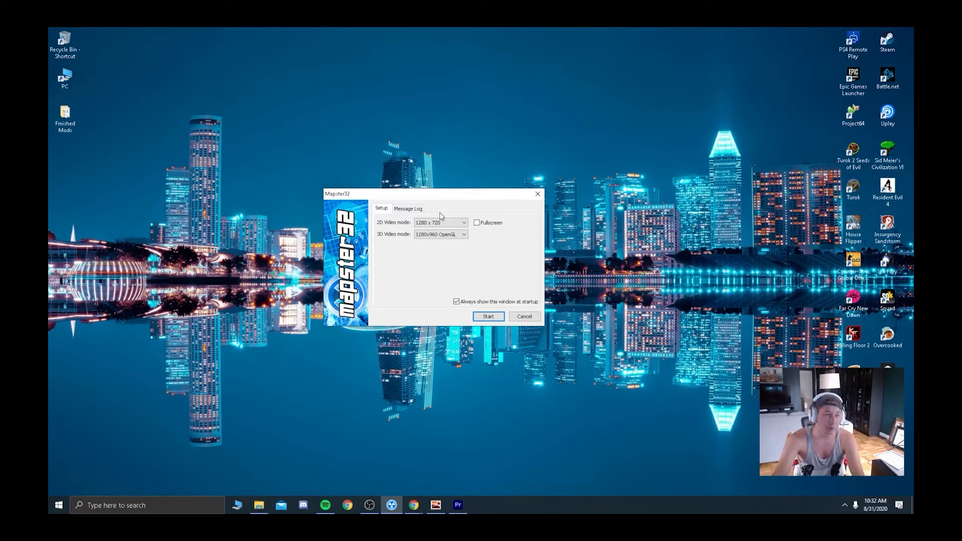
{"action": "left_click_drag", "start_coordinate": [446, 199], "coordinate": [511, 240]}
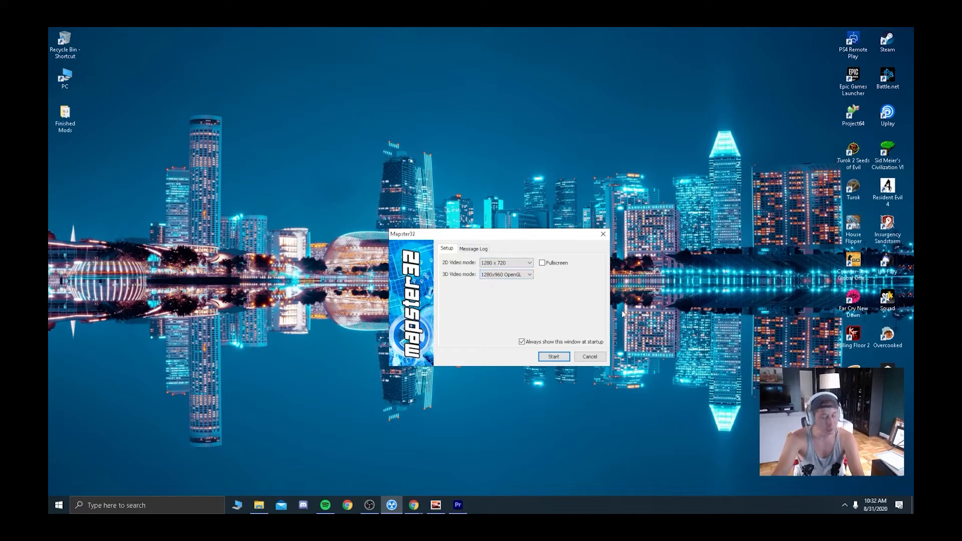
{"action": "left_click", "coordinate": [554, 357]}
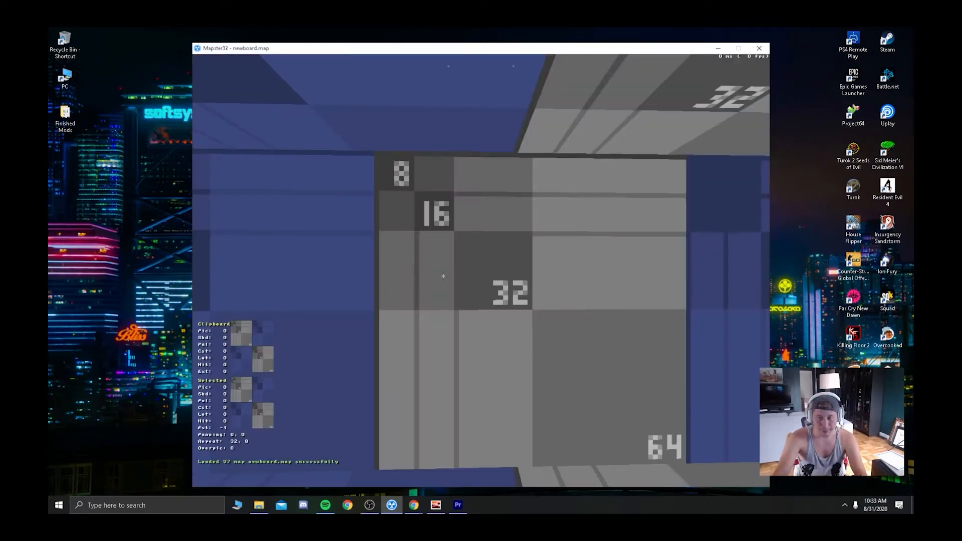
Switch the editor to the 2D grid view and create a new blank map.
{"action": "key", "text": "KP_Enter"}
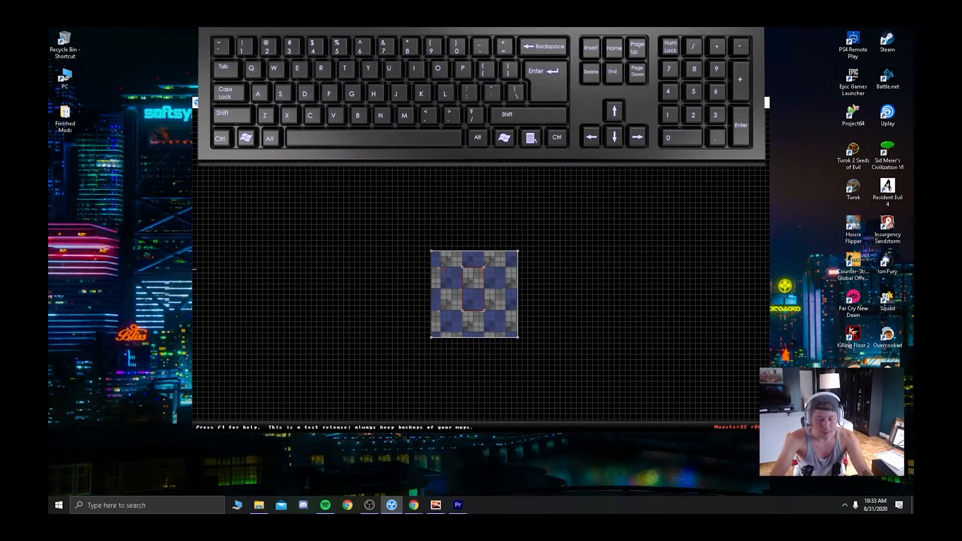
{"action": "key", "text": "Escape"}
{"action": "key", "text": "n"}
{"action": "key", "text": "y"}
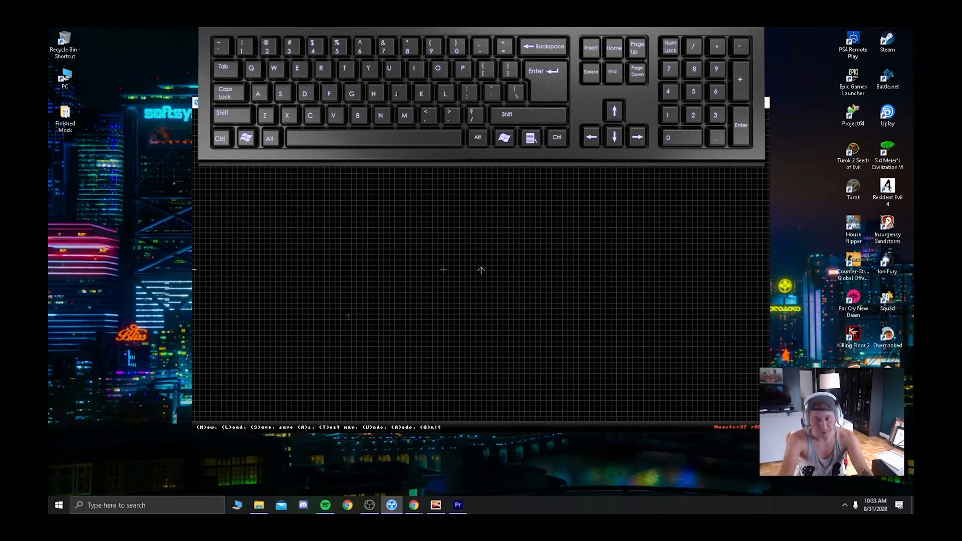
{"action": "key", "text": "Escape"}
Zoom in and out on the empty 2D grid and move the view point around it.
{"action": "scroll", "coordinate": [481, 271], "scroll_direction": "up", "scroll_amount": 4}
{"action": "right_click_drag", "start_coordinate": [480, 270], "coordinate": [344, 303]}
{"action": "scroll", "coordinate": [481, 270], "scroll_direction": "down", "scroll_amount": 4}
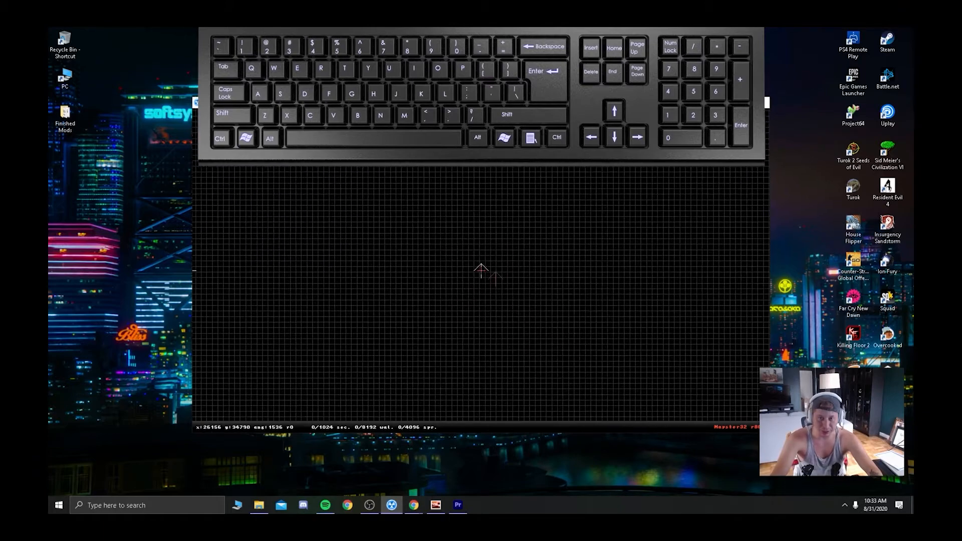
{"action": "scroll", "coordinate": [480, 271], "scroll_direction": "up", "scroll_amount": 4}
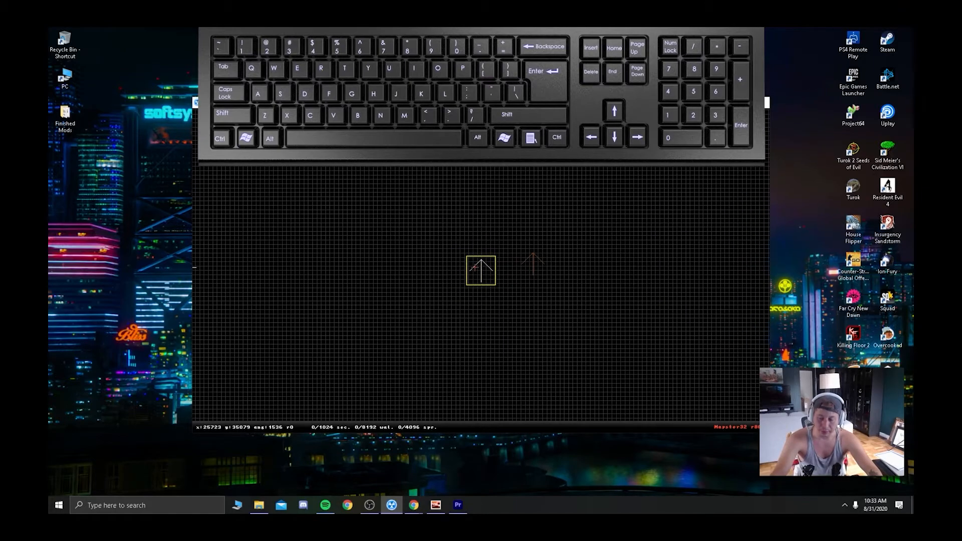
{"action": "right_click_drag", "start_coordinate": [474, 266], "coordinate": [482, 270]}
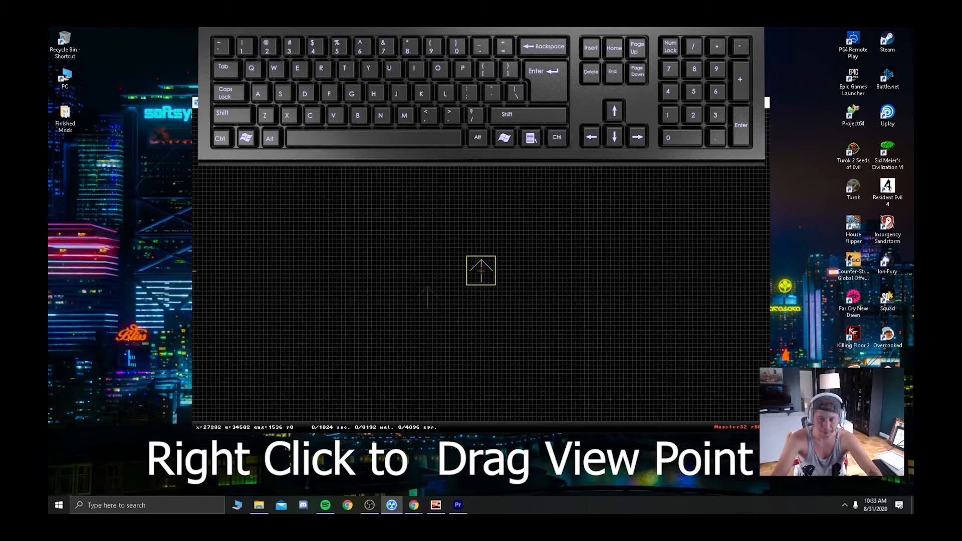
{"action": "right_click_drag", "start_coordinate": [481, 270], "coordinate": [479, 270]}
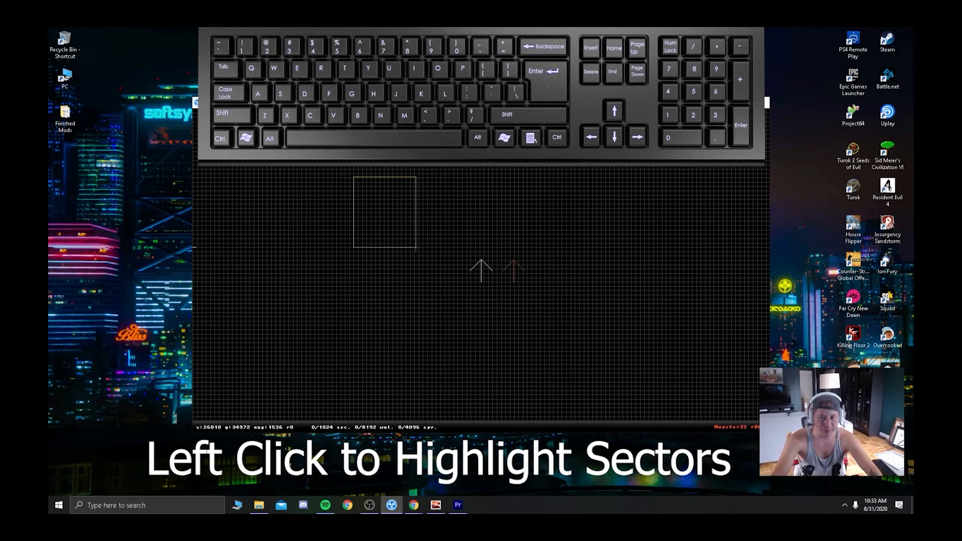
Draw a highlight box on the empty grid, and zoom and shift the 2D viewing position around it.
{"action": "left_click_drag", "start_coordinate": [415, 247], "coordinate": [356, 187]}
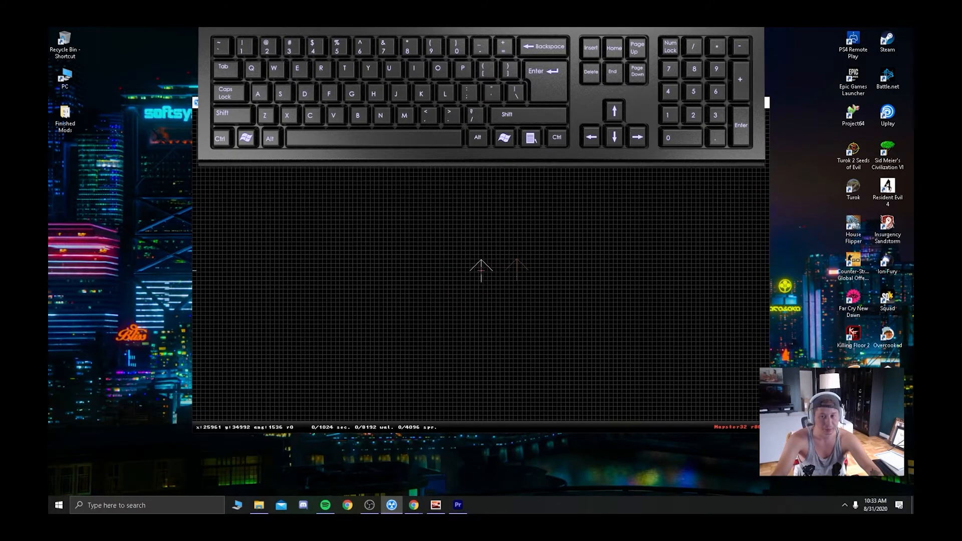
{"action": "right_click_drag", "start_coordinate": [481, 271], "coordinate": [490, 267]}
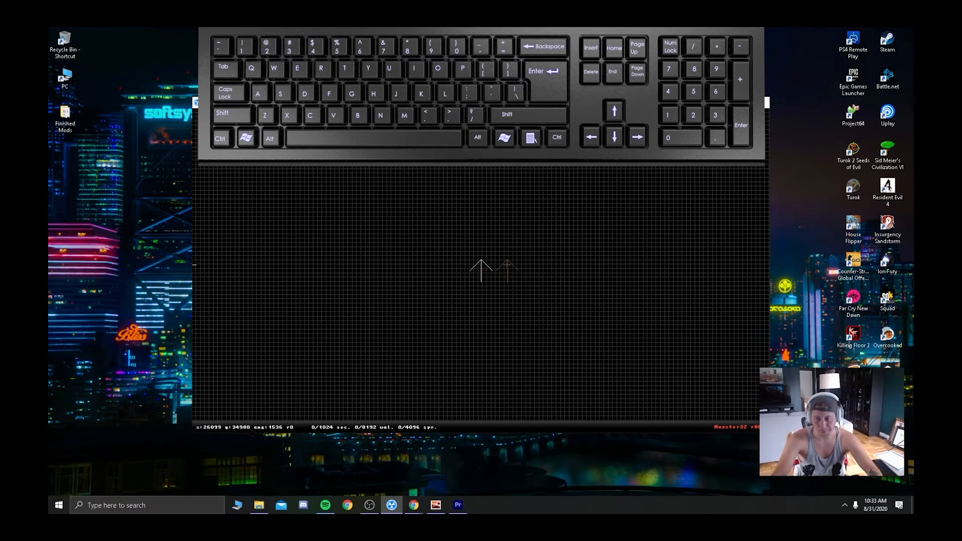
{"action": "scroll", "coordinate": [575, 264], "scroll_direction": "down", "scroll_amount": 2}
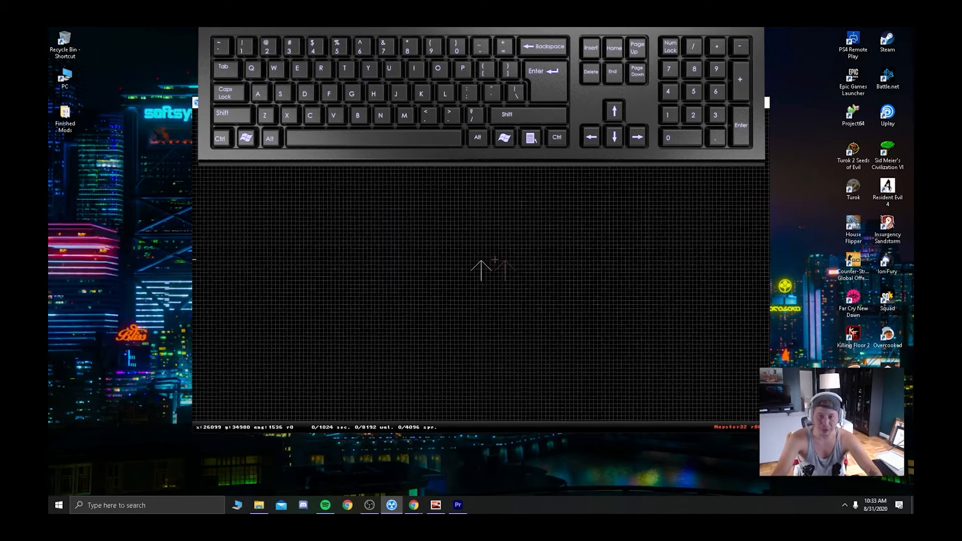
{"action": "key", "text": "a"}
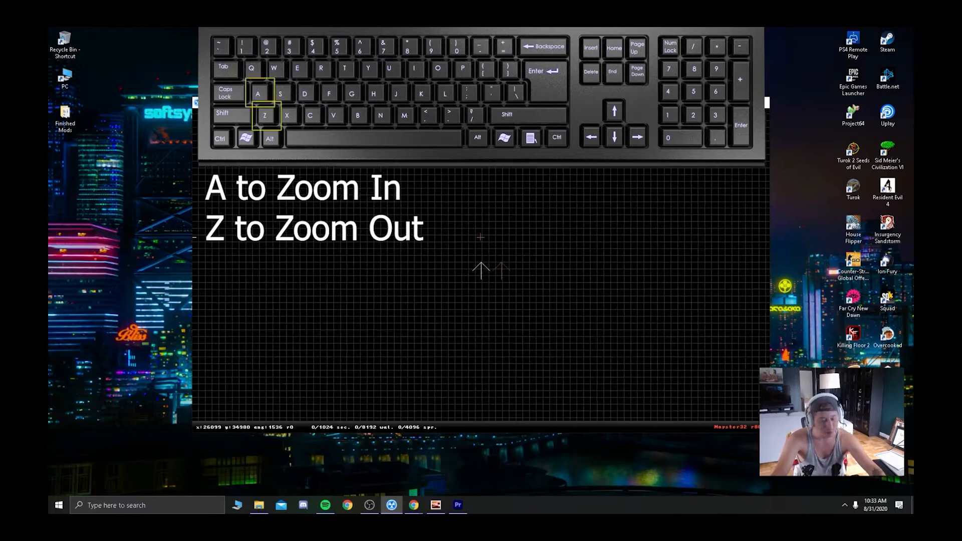
{"action": "key", "text": "a"}
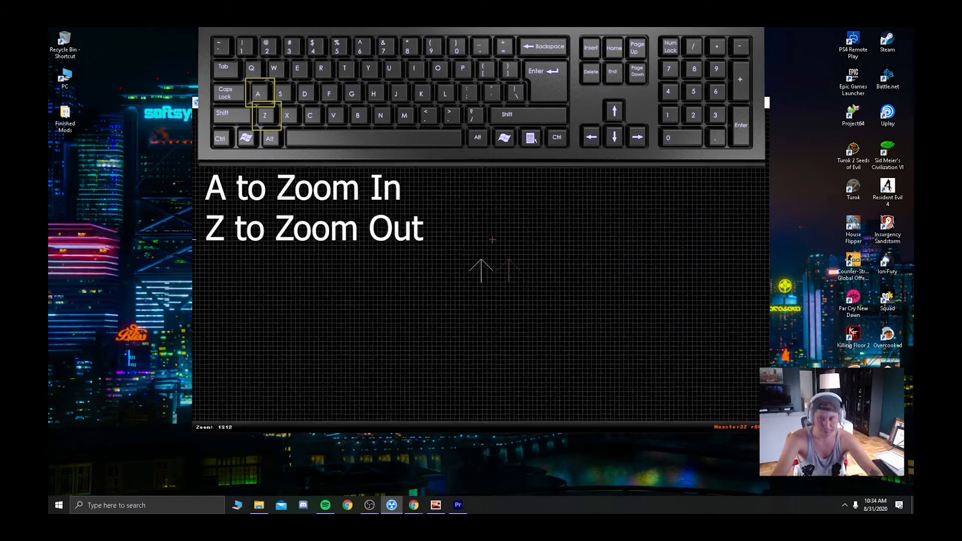
{"action": "key", "text": "z"}
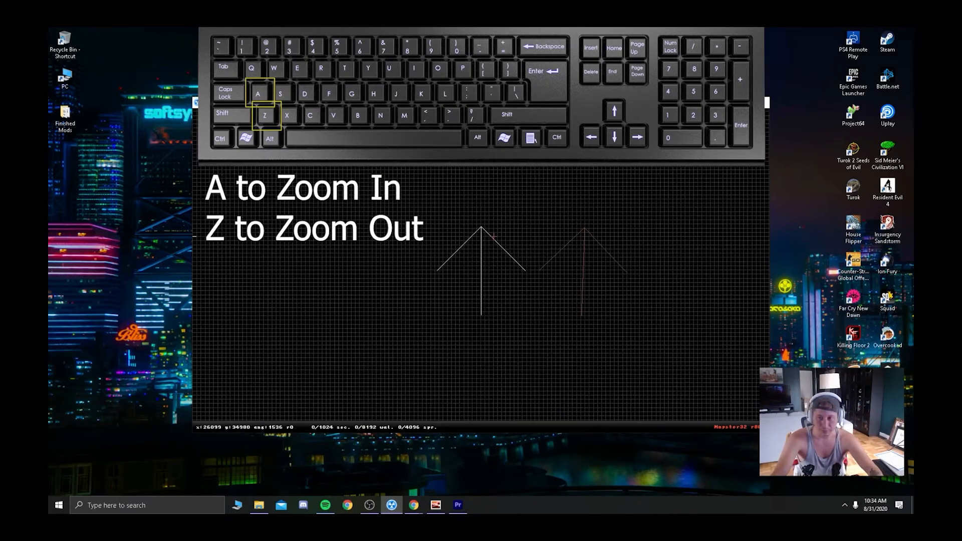
{"action": "key", "text": "z"}
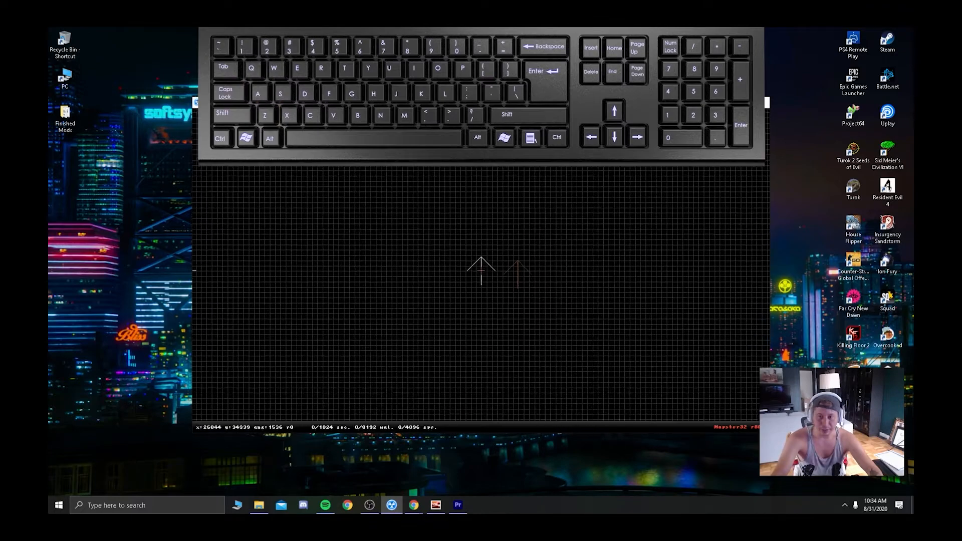
{"action": "right_click_drag", "start_coordinate": [481, 270], "coordinate": [477, 266]}
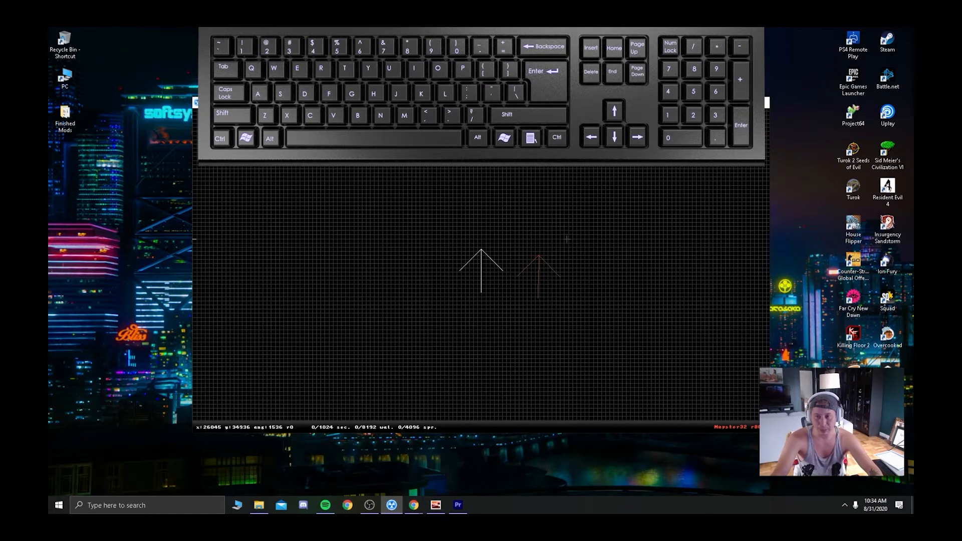
Draw a closed square sector on the 2D grid with sides about 2048 units long, removing a misplaced point along the way.
{"action": "key", "text": "space"}
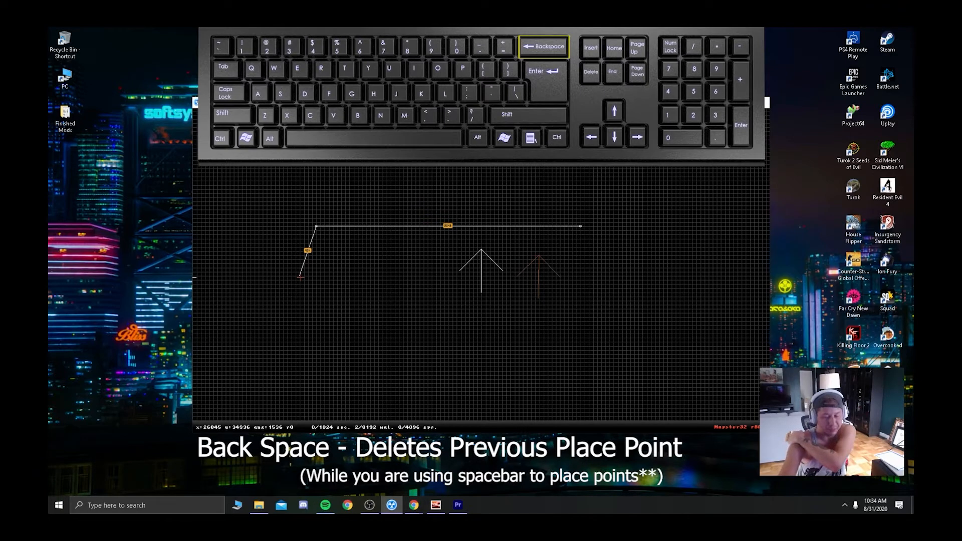
{"action": "key", "text": "BackSpace"}
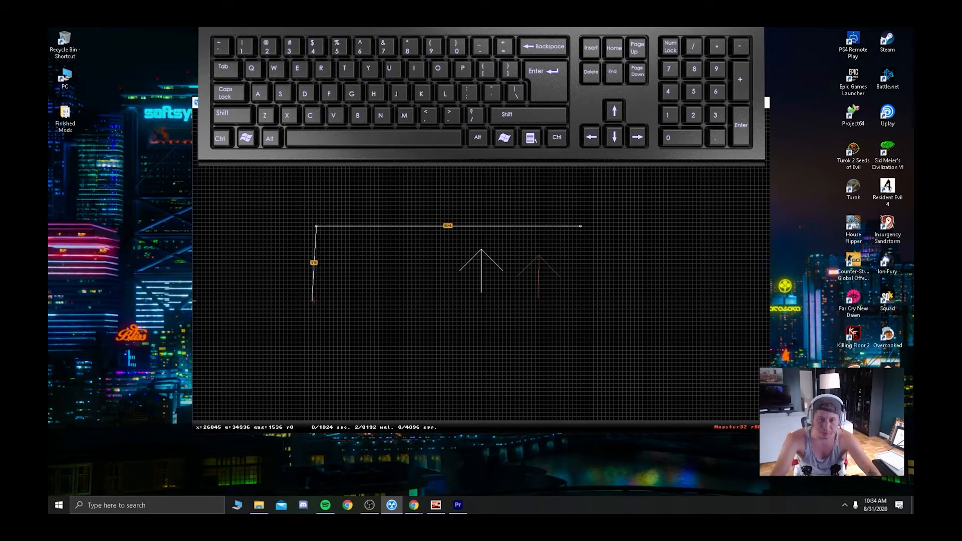
{"action": "right_click_drag", "start_coordinate": [316, 322], "coordinate": [480, 274]}
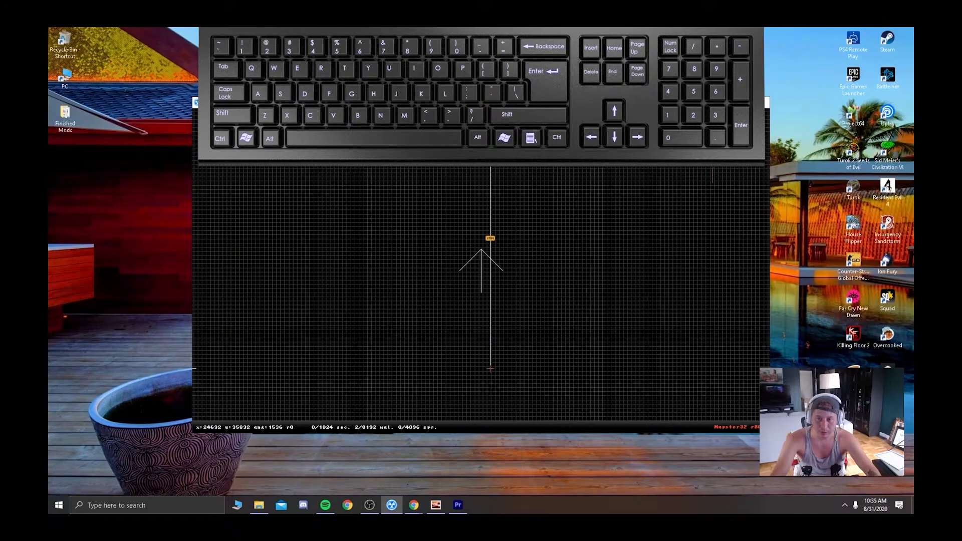
{"action": "right_click_drag", "start_coordinate": [492, 374], "coordinate": [481, 271]}
{"action": "right_click_drag", "start_coordinate": [589, 266], "coordinate": [481, 270]}
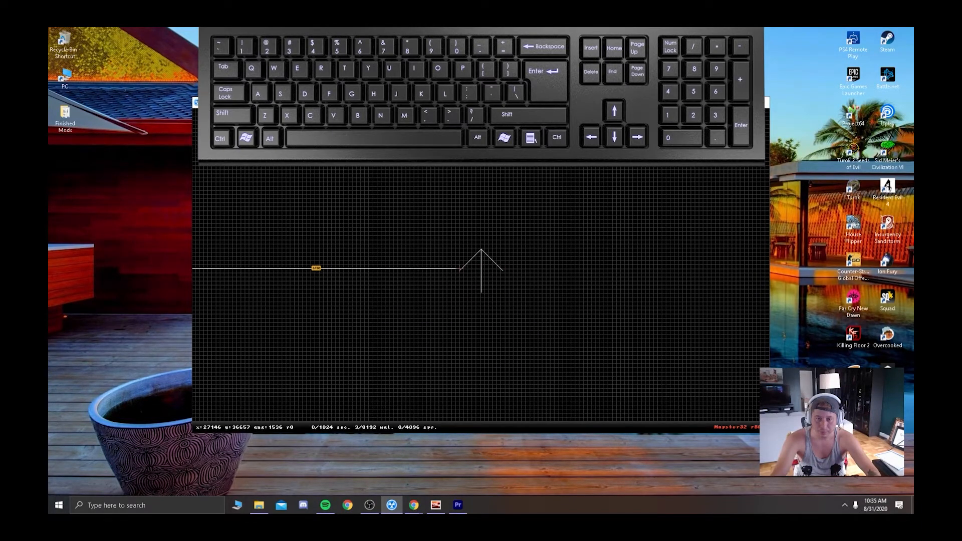
{"action": "right_click_drag", "start_coordinate": [439, 270], "coordinate": [480, 270]}
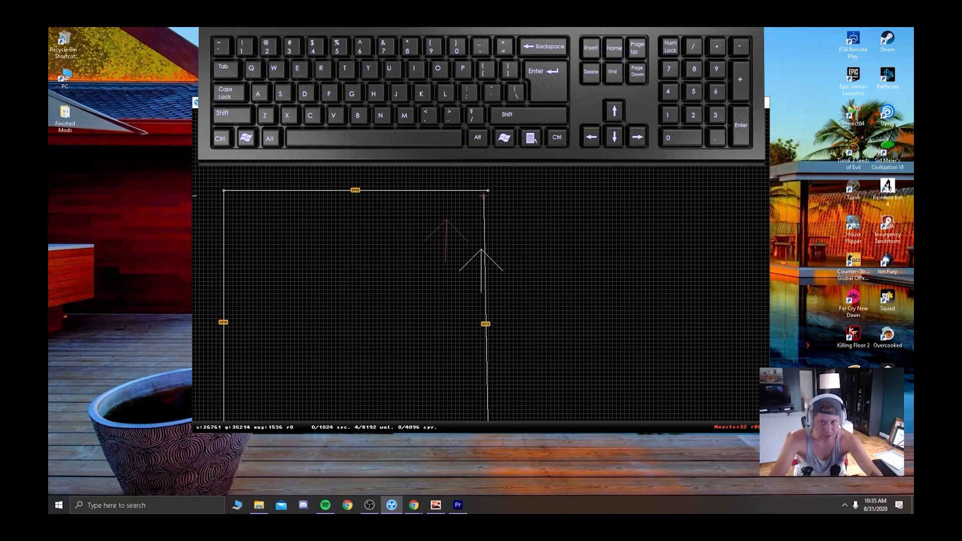
{"action": "key", "text": "space"}
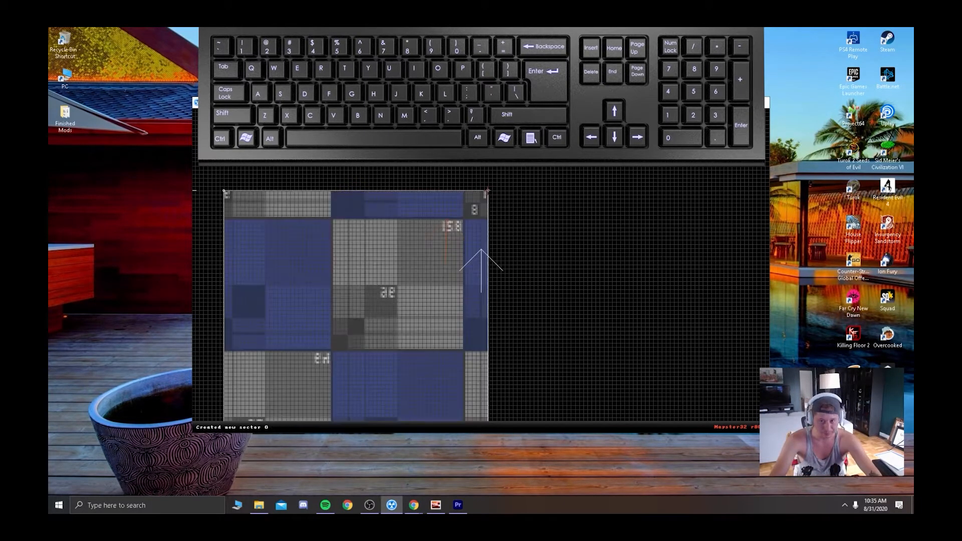
Cycle the 2D texture display through its off, enabled and animated modes, ending with the sector's texture shown.
{"action": "right_click_drag", "start_coordinate": [488, 190], "coordinate": [481, 271]}
{"action": "key", "text": "BackSpace"}
{"action": "key", "text": "BackSpace"}
{"action": "key", "text": "BackSpace"}
{"action": "key", "text": "BackSpace"}
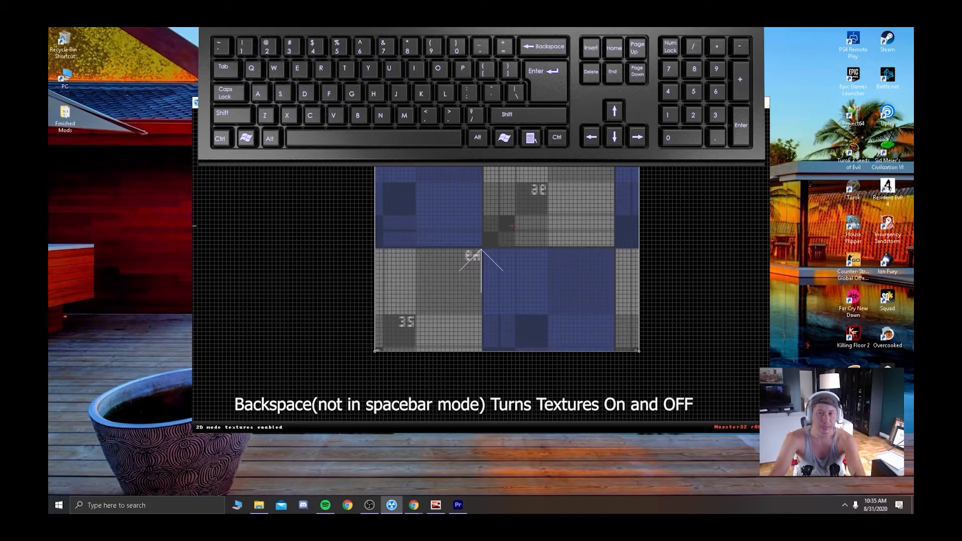
{"action": "key", "text": "BackSpace"}
{"action": "key", "text": "BackSpace"}
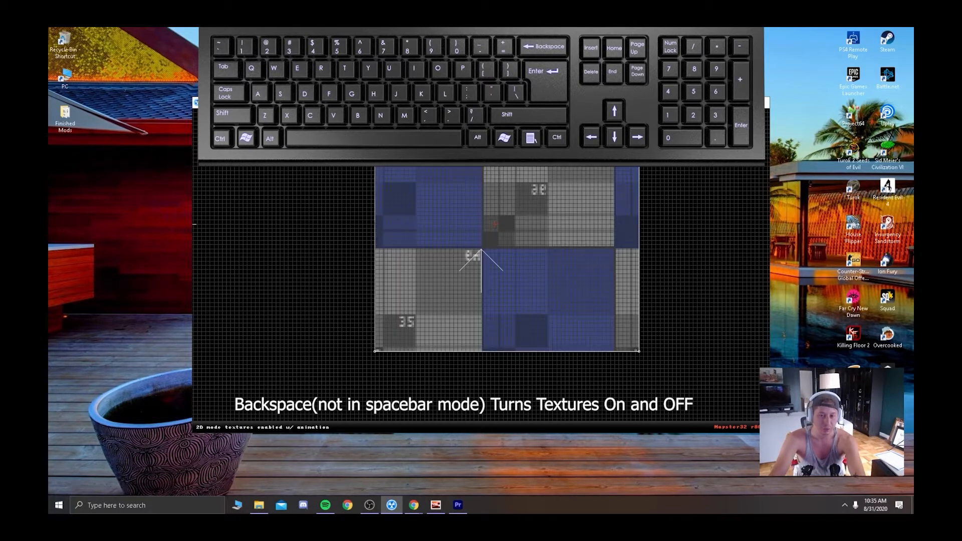
{"action": "right_click_drag", "start_coordinate": [495, 224], "coordinate": [480, 271]}
{"action": "key", "text": "BackSpace"}
{"action": "key", "text": "BackSpace"}
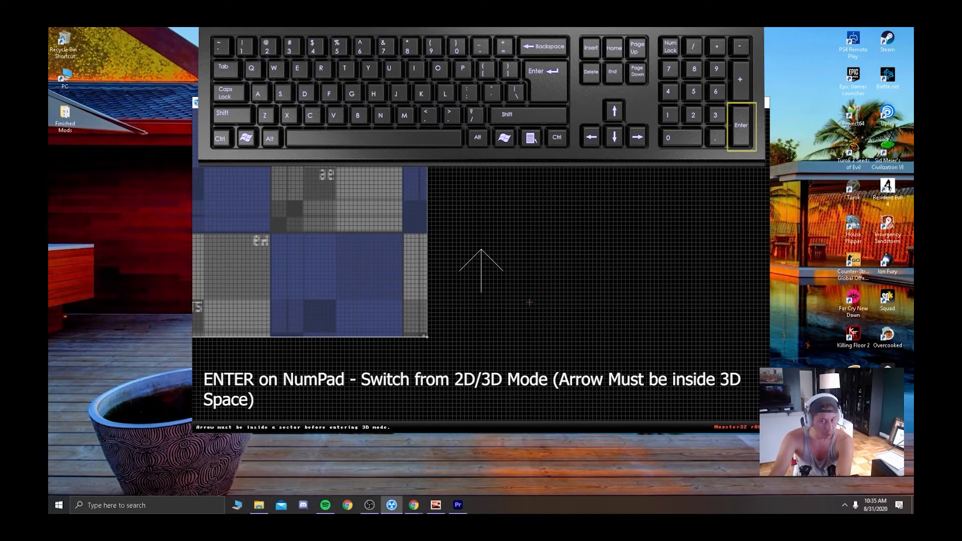
Place the view arrow inside the square sector and switch to 3D mode.
{"action": "right_click_drag", "start_coordinate": [529, 302], "coordinate": [470, 273]}
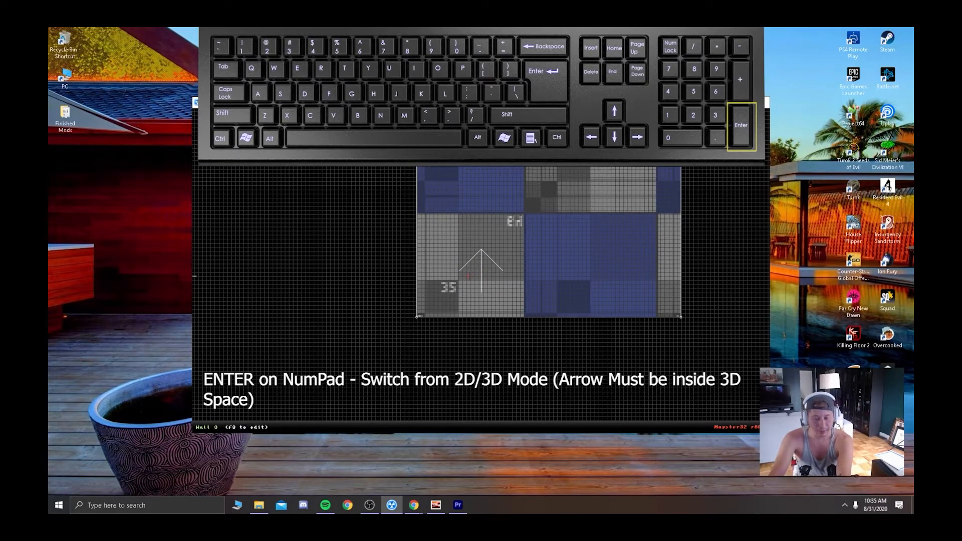
{"action": "key", "text": "KP_Enter"}
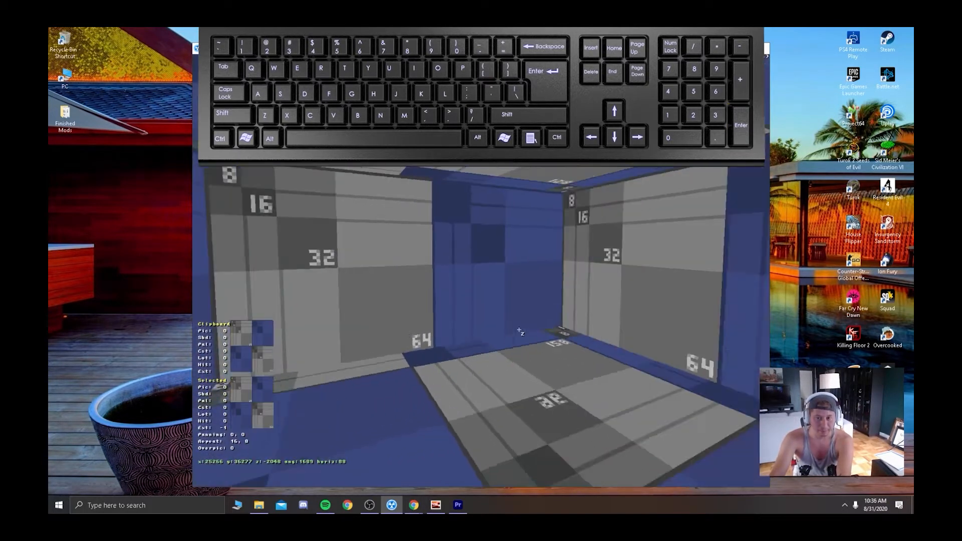
{"action": "mouse_move", "coordinate": [518, 331]}
{"action": "right_mouse_down"}
{"action": "mouse_move", "coordinate": [517, 280]}
{"action": "mouse_move", "coordinate": [531, 281]}
{"action": "mouse_move", "coordinate": [516, 281]}
{"action": "mouse_move", "coordinate": [531, 280]}
{"action": "mouse_move", "coordinate": [516, 281]}
{"action": "mouse_move", "coordinate": [531, 281]}
{"action": "mouse_move", "coordinate": [516, 280]}
{"action": "mouse_move", "coordinate": [528, 270]}
{"action": "mouse_move", "coordinate": [516, 280]}
{"action": "mouse_move", "coordinate": [516, 266]}
{"action": "mouse_move", "coordinate": [516, 293]}
{"action": "mouse_move", "coordinate": [526, 263]}
{"action": "mouse_move", "coordinate": [517, 284]}
{"action": "right_mouse_up"}
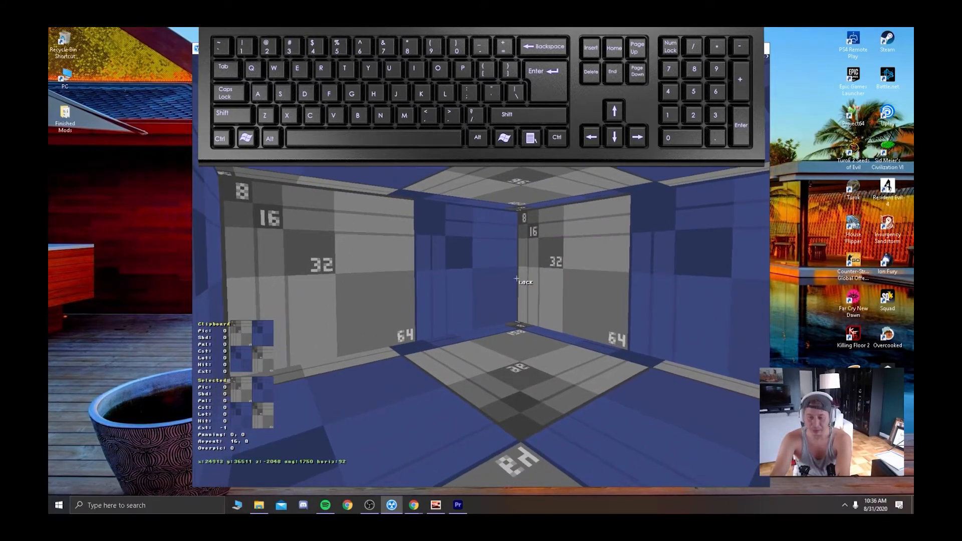
Move around inside the 3D room, looking at its walls, floor and corners from different positions.
{"action": "key", "text": "Up"}
{"action": "key", "text": "Down"}
{"action": "key", "text": "Right"}
{"action": "key", "text": "Up"}
{"action": "key", "text": "Down"}
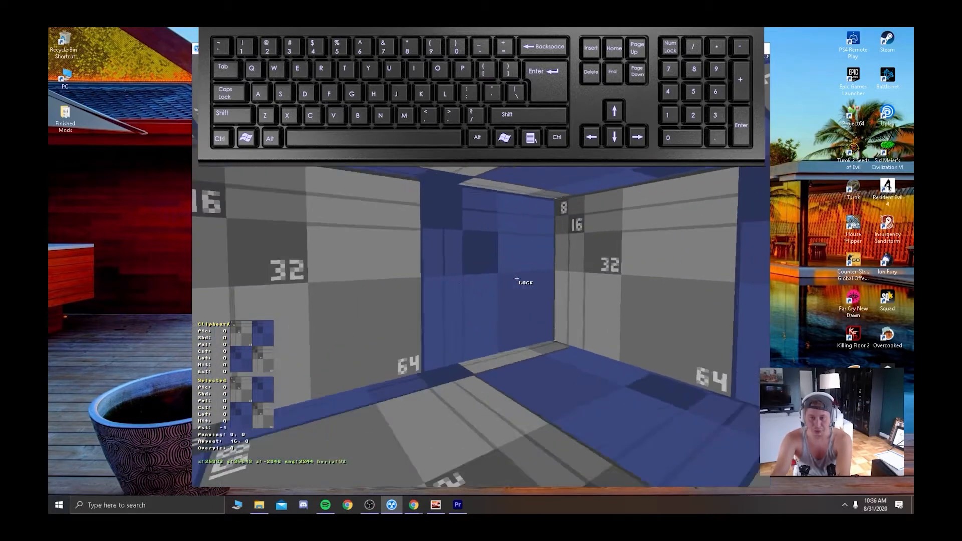
{"action": "key", "text": "Left"}
{"action": "key", "text": "Up"}
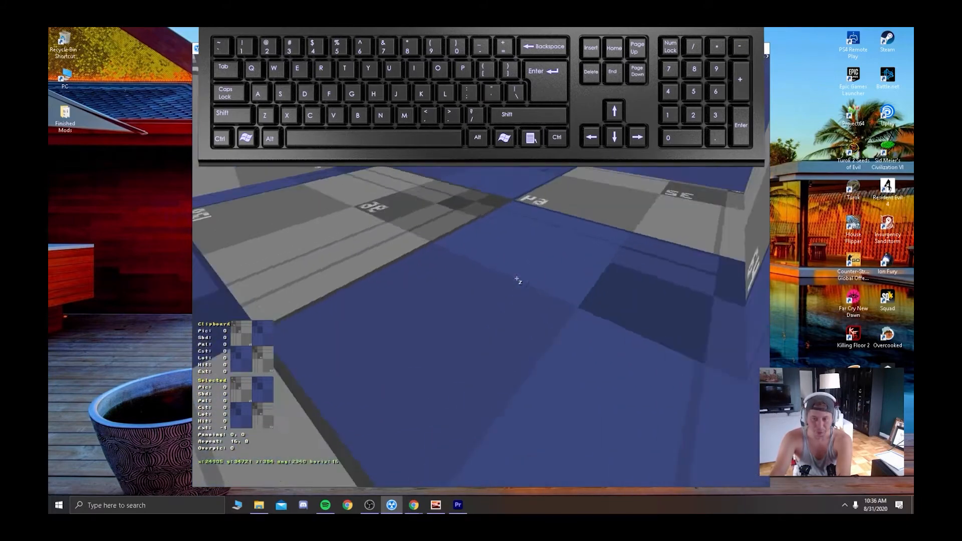
{"action": "left_click_drag", "start_coordinate": [517, 278], "coordinate": [513, 278]}
{"action": "left_click_drag", "start_coordinate": [498, 336], "coordinate": [498, 336]}
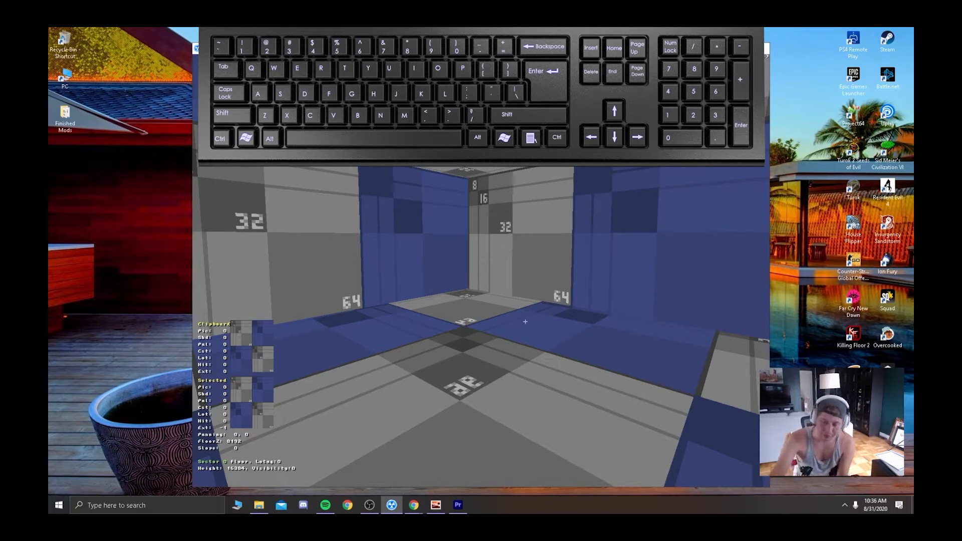
Adjust the heights of the room's ceiling and floor in 3D mode.
{"action": "right_click_drag", "start_coordinate": [640, 307], "coordinate": [641, 306]}
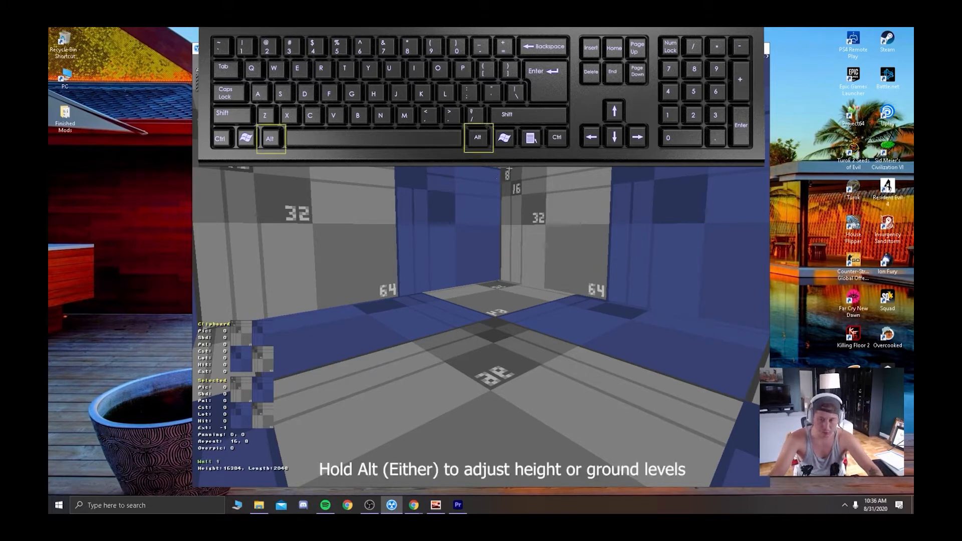
{"action": "mouse_move", "coordinate": [508, 160]}
{"action": "left_mouse_down", "text": "alt"}
{"action": "mouse_move", "coordinate": [509, 83]}
{"action": "mouse_move", "coordinate": [508, 201]}
{"action": "mouse_move", "coordinate": [508, 87]}
{"action": "mouse_move", "coordinate": [508, 169]}
{"action": "left_mouse_up", "text": "alt"}
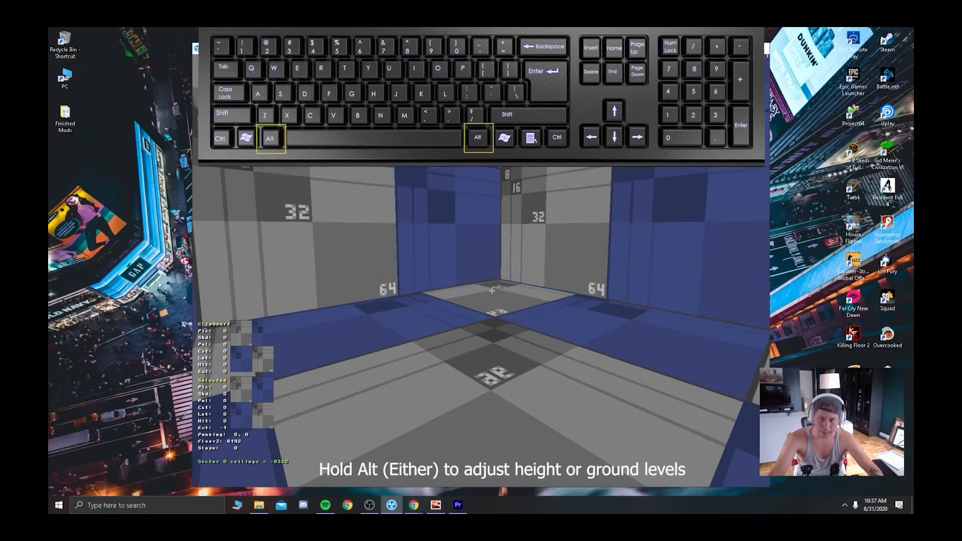
{"action": "left_click_drag", "start_coordinate": [482, 337], "coordinate": [482, 403], "text": "alt"}
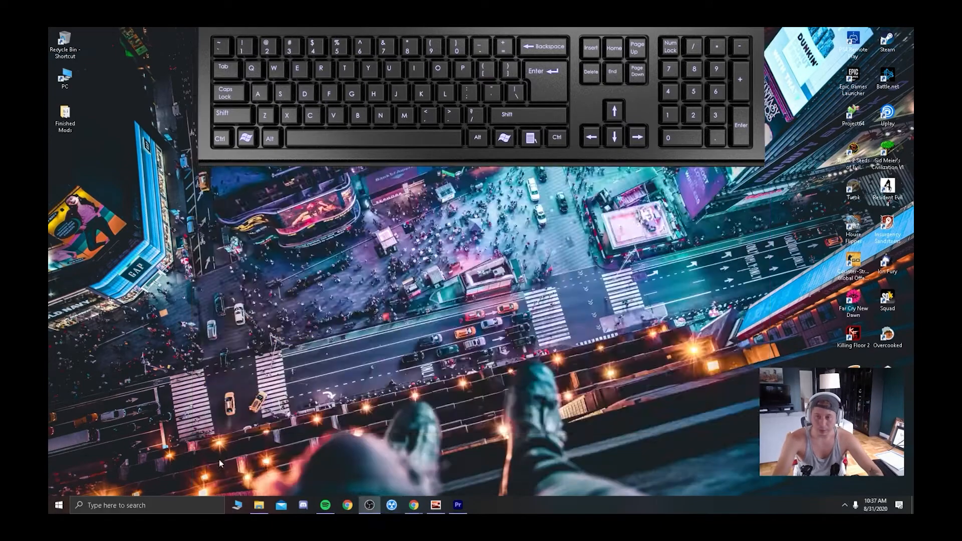
Return to the 2D view and examine the square sector at different zoom levels.
{"action": "right_click_drag", "start_coordinate": [523, 350], "coordinate": [430, 289]}
{"action": "scroll", "coordinate": [481, 270], "scroll_direction": "down", "scroll_amount": 2}
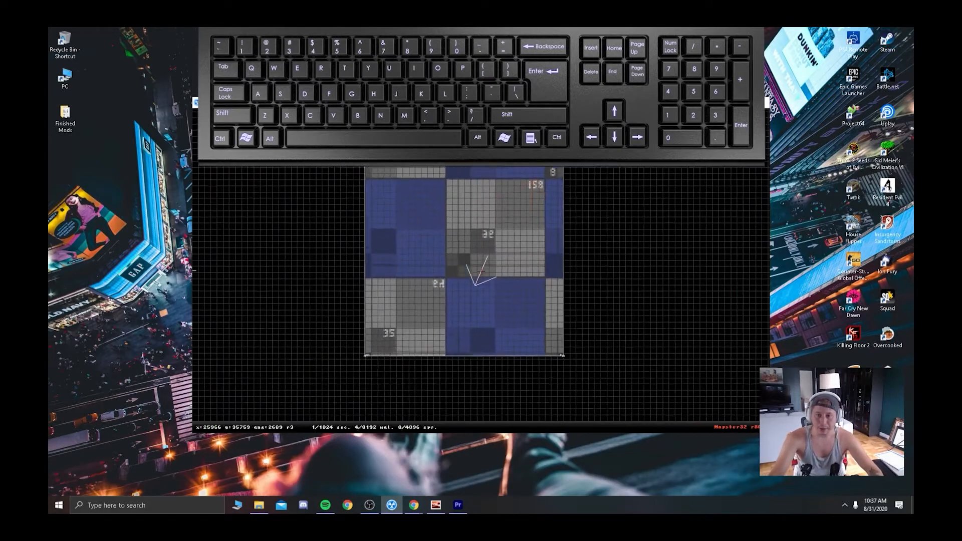
{"action": "right_click_drag", "start_coordinate": [480, 271], "coordinate": [510, 212]}
{"action": "scroll", "coordinate": [480, 271], "scroll_direction": "up", "scroll_amount": 2}
{"action": "scroll", "coordinate": [481, 271], "scroll_direction": "down", "scroll_amount": 2}
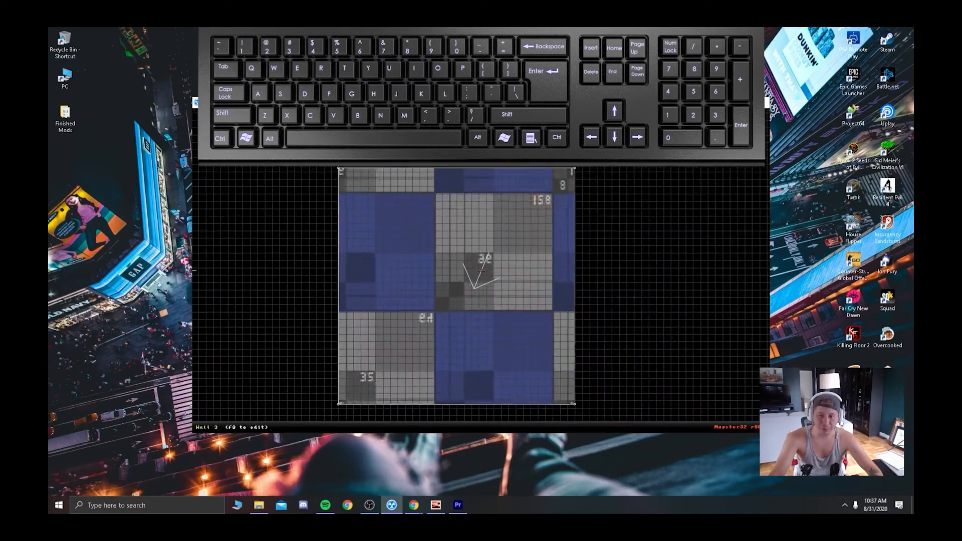
{"action": "scroll", "coordinate": [481, 270], "scroll_direction": "up", "scroll_amount": 2}
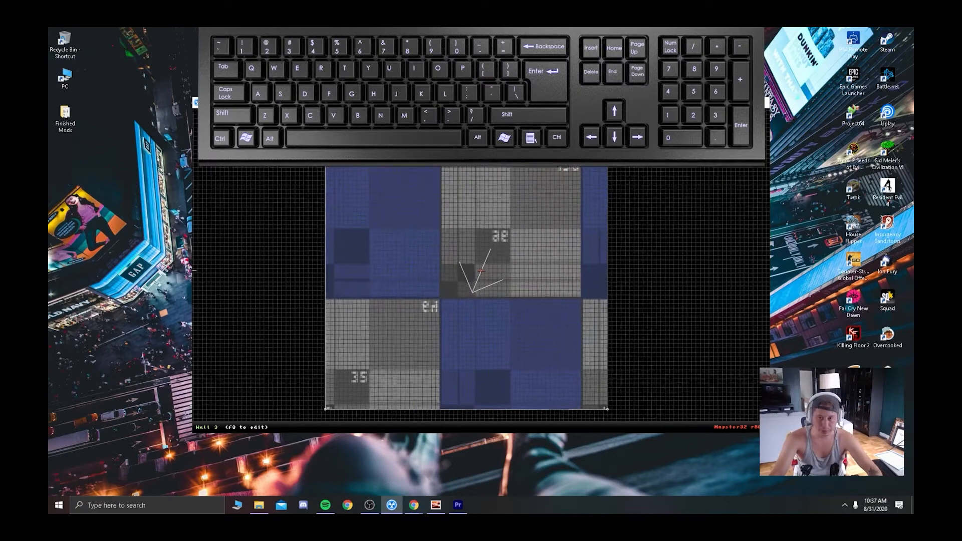
{"action": "right_click_drag", "start_coordinate": [481, 271], "coordinate": [481, 232]}
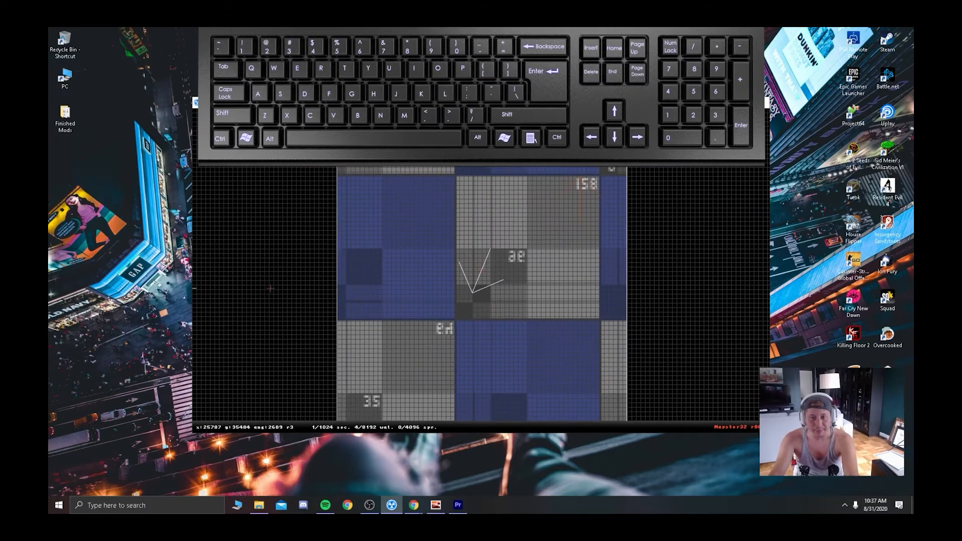
Insert a vertex midway along the sector's left wall, pull it outward, and move it back in line with the wall.
{"action": "right_click_drag", "start_coordinate": [362, 293], "coordinate": [399, 262]}
{"action": "key", "text": "Insert"}
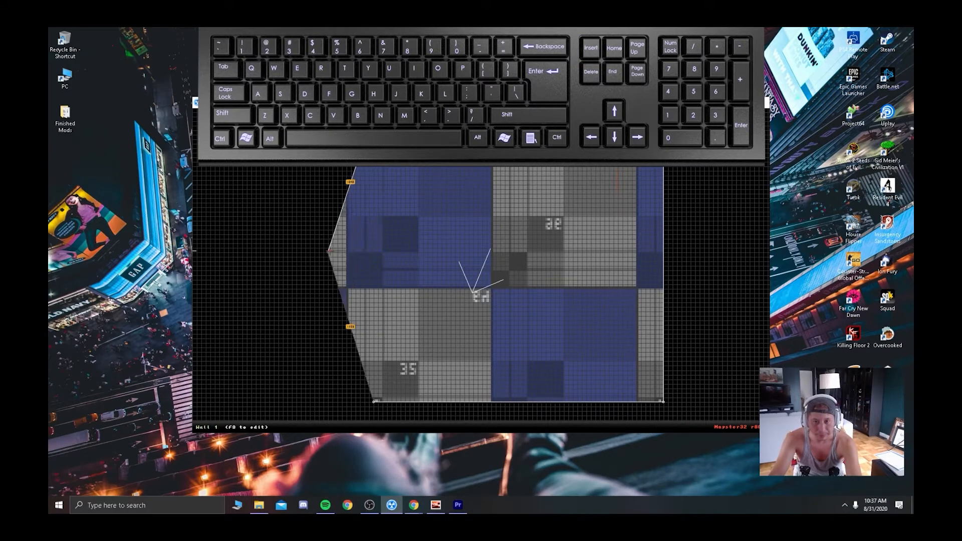
{"action": "left_click_drag", "start_coordinate": [328, 251], "coordinate": [364, 247]}
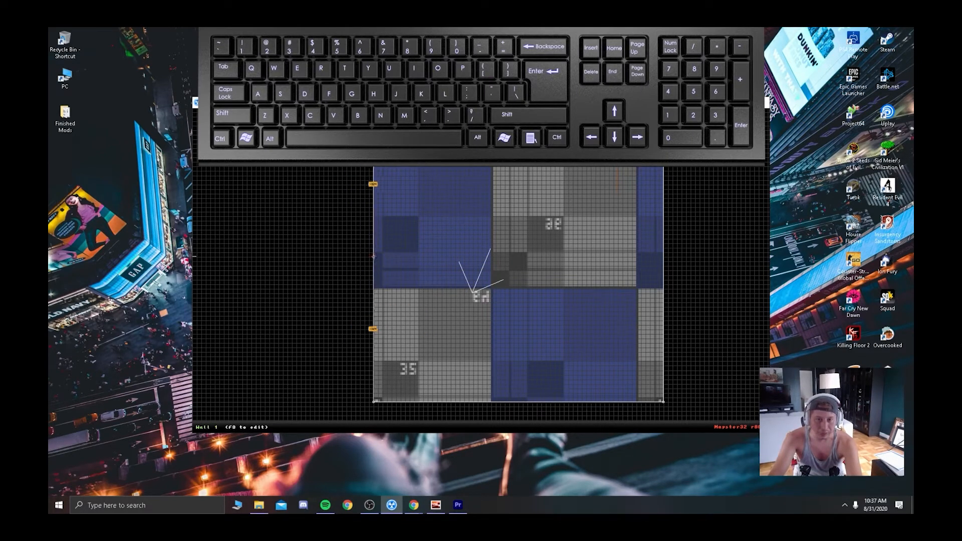
Turn grid locking off, try moving the inserted vertex freely across the sector, and undo the wall edits.
{"action": "key", "text": "l"}
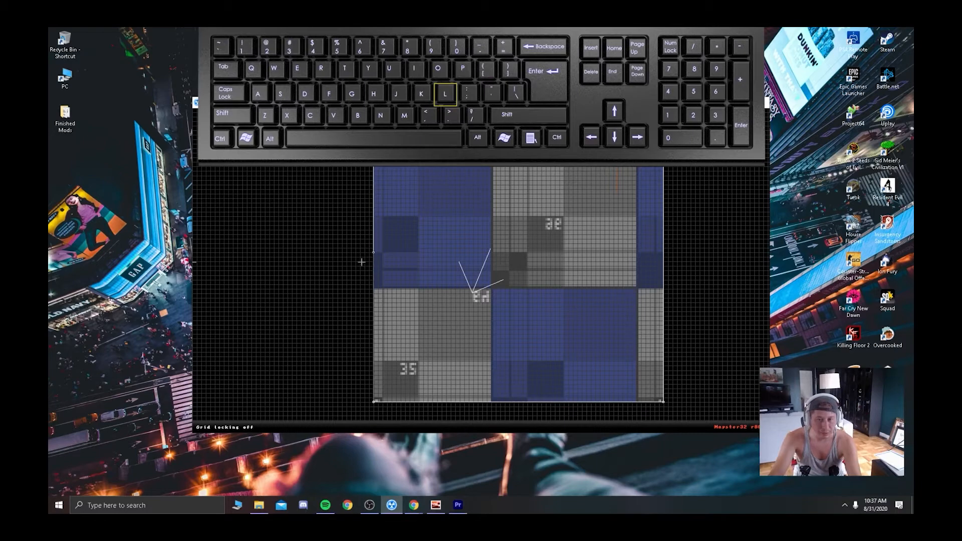
{"action": "left_click_drag", "start_coordinate": [371, 249], "coordinate": [584, 167]}
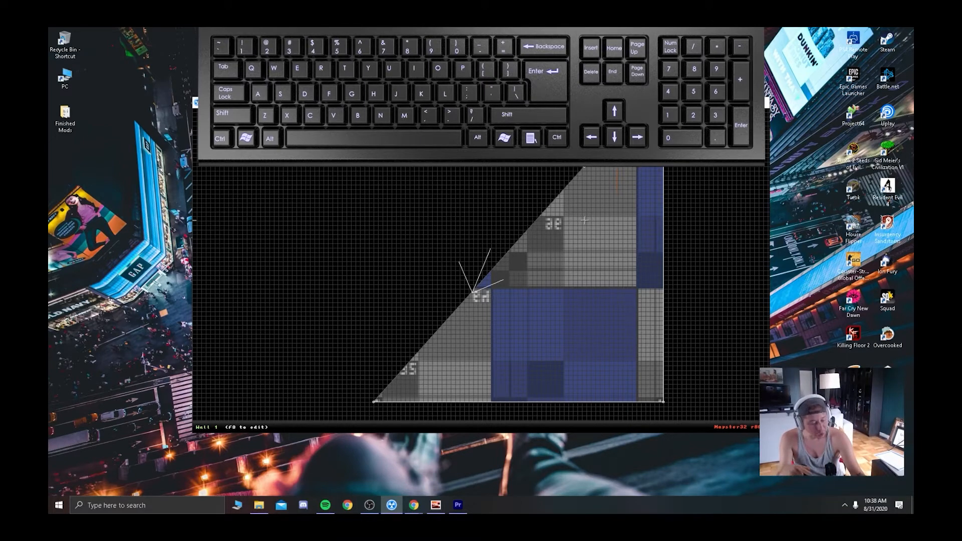
{"action": "key", "text": "ctrl+z"}
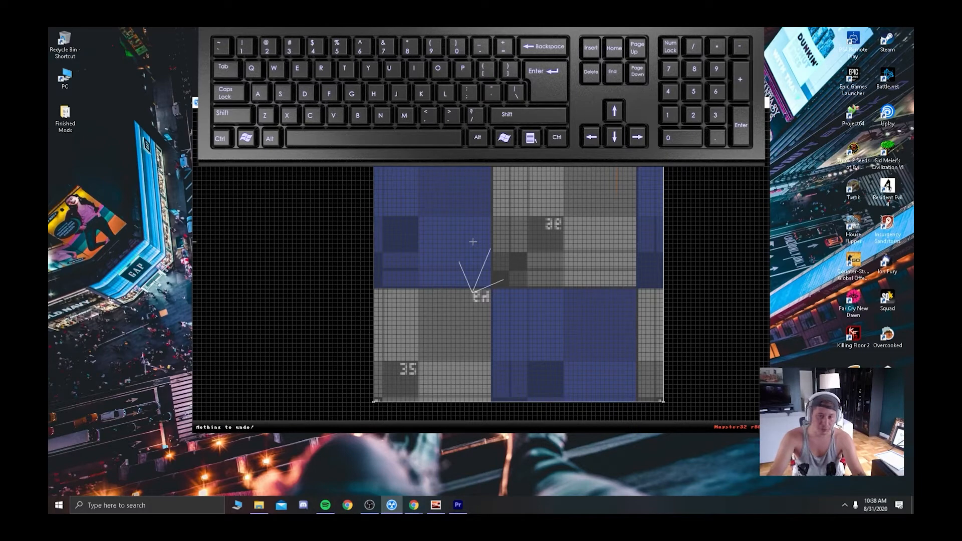
Examine the square sector at different zoom levels, ending at its upper-left corner.
{"action": "mouse_move", "coordinate": [473, 271]}
{"action": "right_mouse_down"}
{"action": "mouse_move", "coordinate": [489, 196]}
{"action": "mouse_move", "coordinate": [482, 280]}
{"action": "mouse_move", "coordinate": [483, 260]}
{"action": "right_mouse_up"}
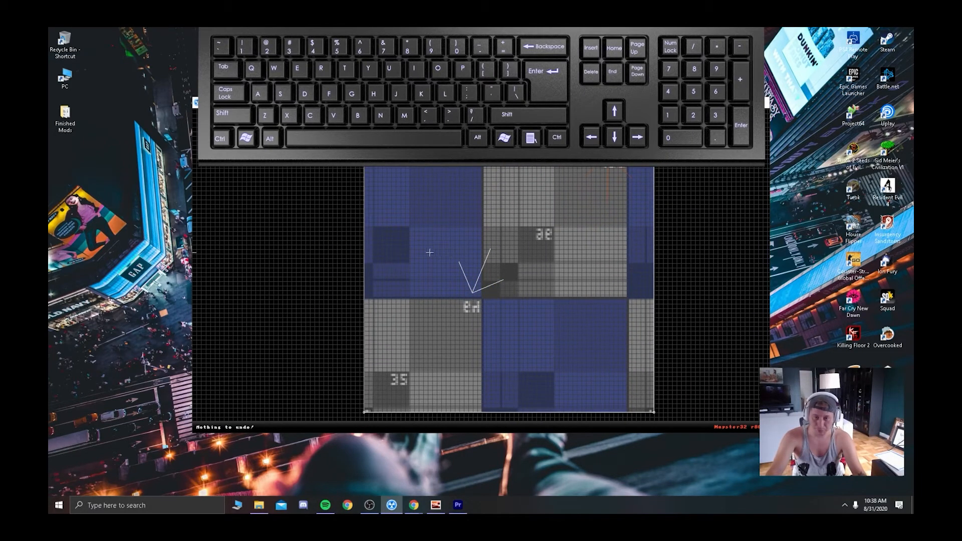
{"action": "right_click_drag", "start_coordinate": [410, 227], "coordinate": [400, 250]}
{"action": "scroll", "coordinate": [482, 271], "scroll_direction": "down", "scroll_amount": 3}
{"action": "right_click_drag", "start_coordinate": [481, 271], "coordinate": [534, 359]}
{"action": "scroll", "coordinate": [482, 271], "scroll_direction": "up", "scroll_amount": 3}
{"action": "right_click_drag", "start_coordinate": [429, 319], "coordinate": [380, 321]}
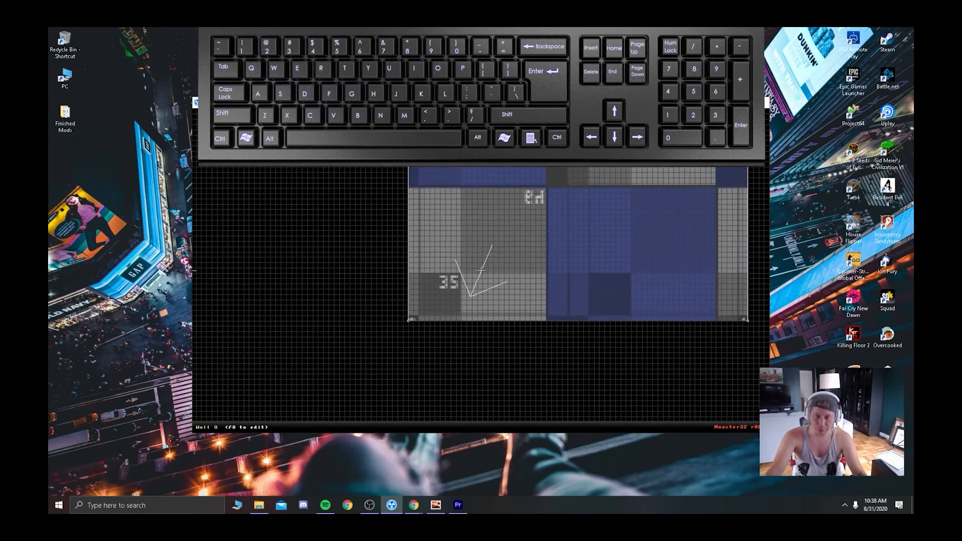
{"action": "right_click_drag", "start_coordinate": [413, 237], "coordinate": [484, 316]}
{"action": "scroll", "coordinate": [481, 270], "scroll_direction": "down", "scroll_amount": 5}
{"action": "scroll", "coordinate": [481, 270], "scroll_direction": "up", "scroll_amount": 2}
{"action": "scroll", "coordinate": [481, 271], "scroll_direction": "up", "scroll_amount": 5}
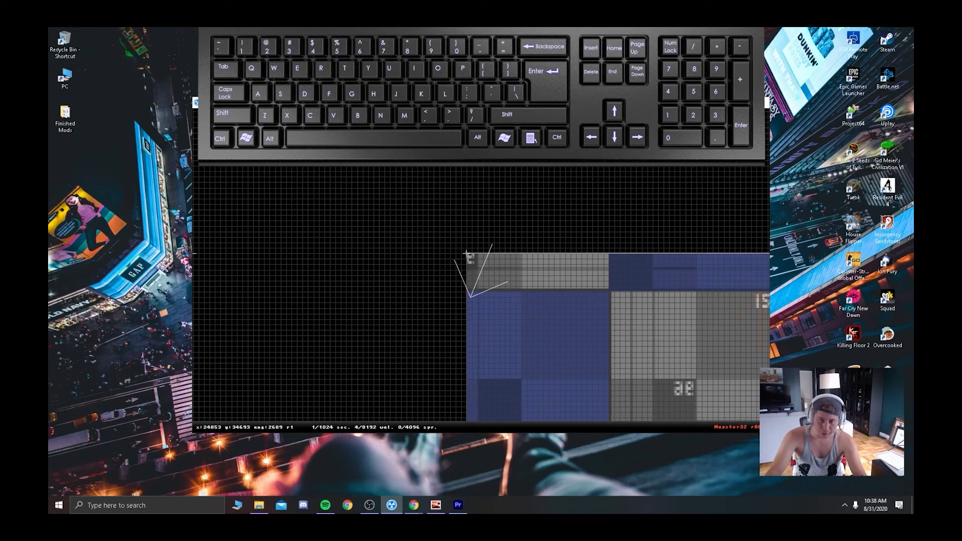
Try to draw a rectangular sector against the square sector's left wall, starting at the upper-left corner, with grid locking toggled.
{"action": "key", "text": "space"}
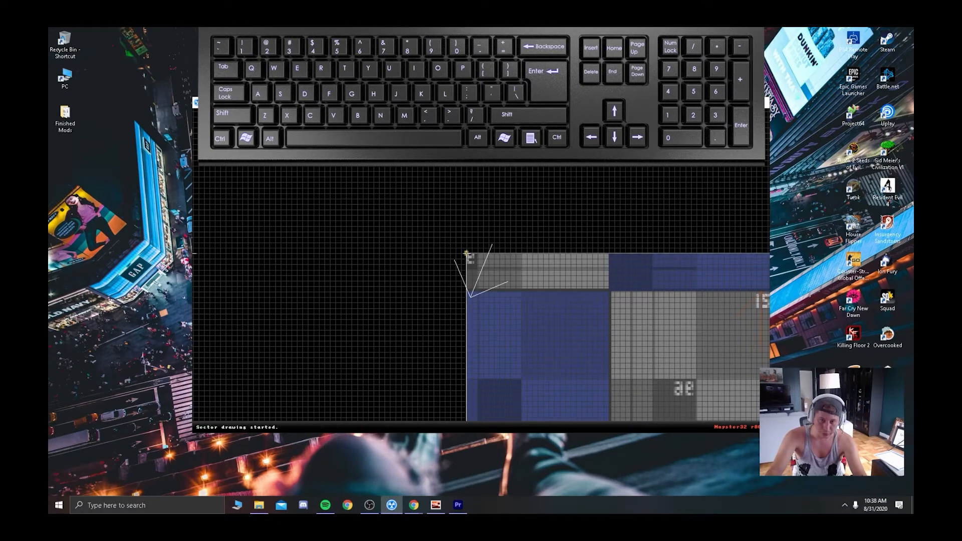
{"action": "key", "text": "l"}
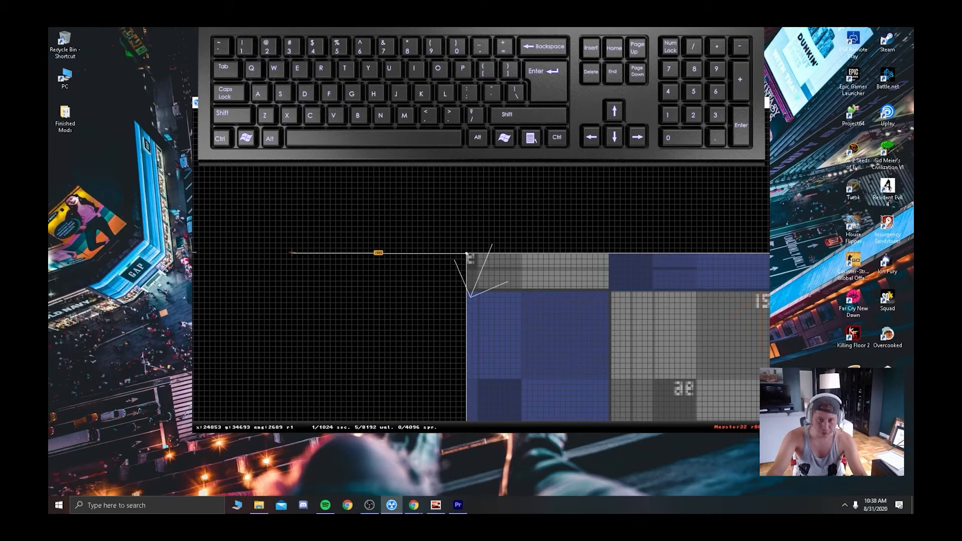
{"action": "key", "text": "space"}
{"action": "right_click_drag", "start_coordinate": [290, 252], "coordinate": [508, 254]}
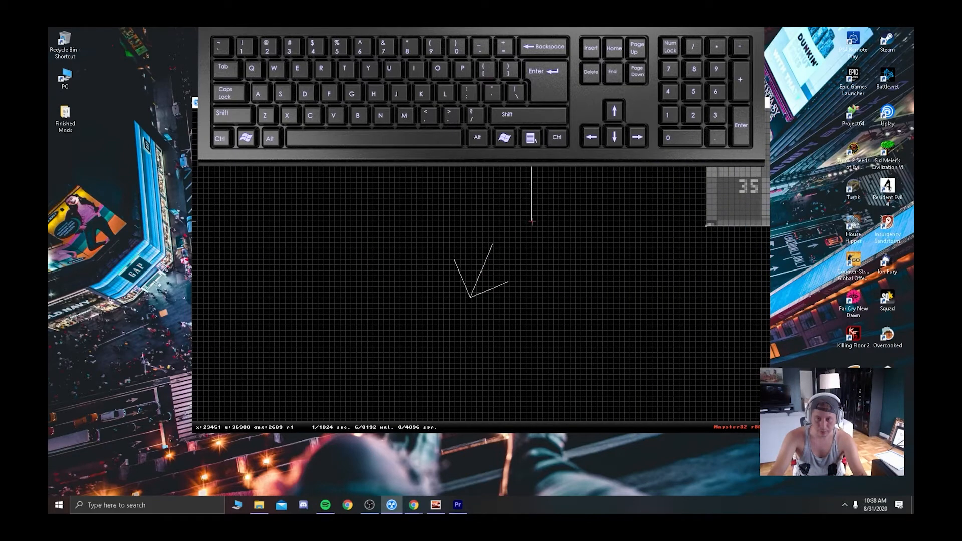
{"action": "right_click_drag", "start_coordinate": [639, 225], "coordinate": [491, 269]}
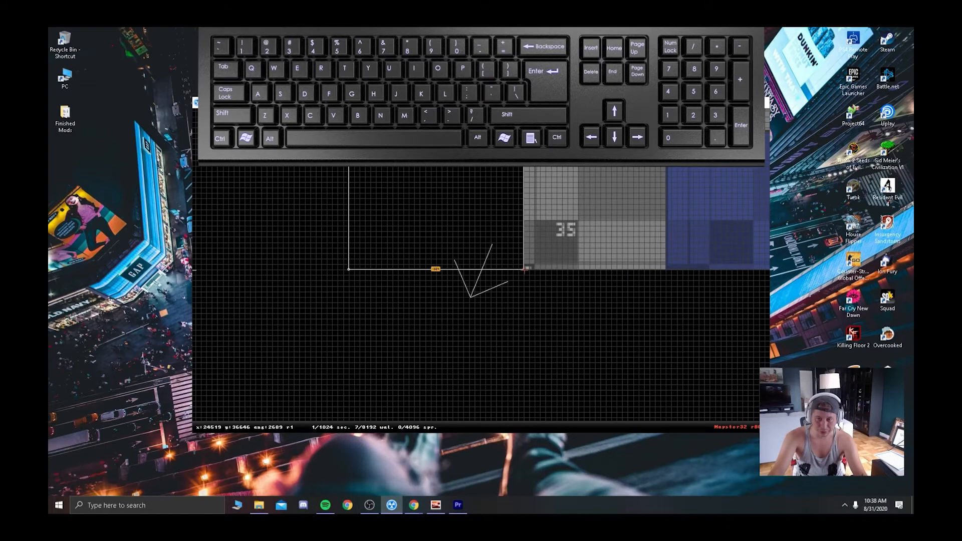
{"action": "key", "text": "space"}
{"action": "right_click_drag", "start_coordinate": [524, 270], "coordinate": [470, 292]}
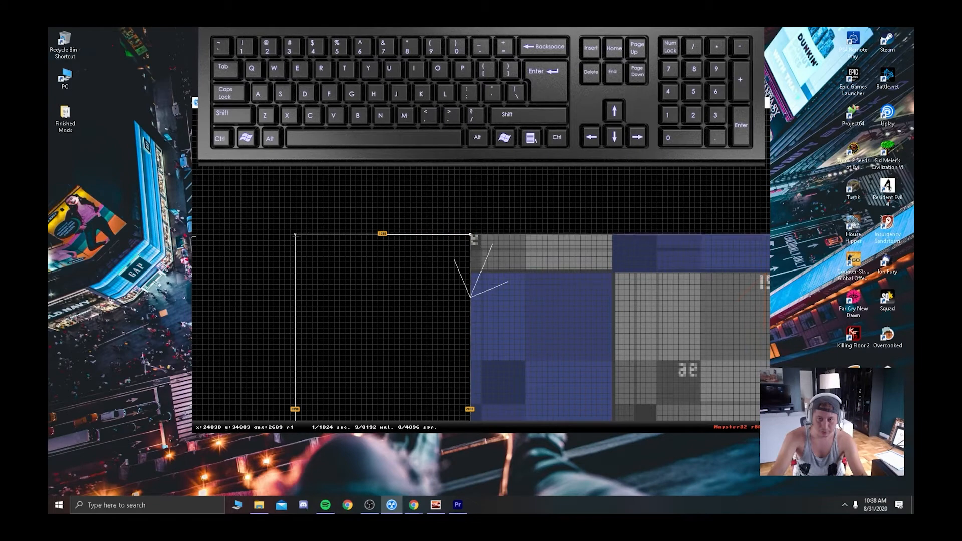
{"action": "key", "text": "space"}
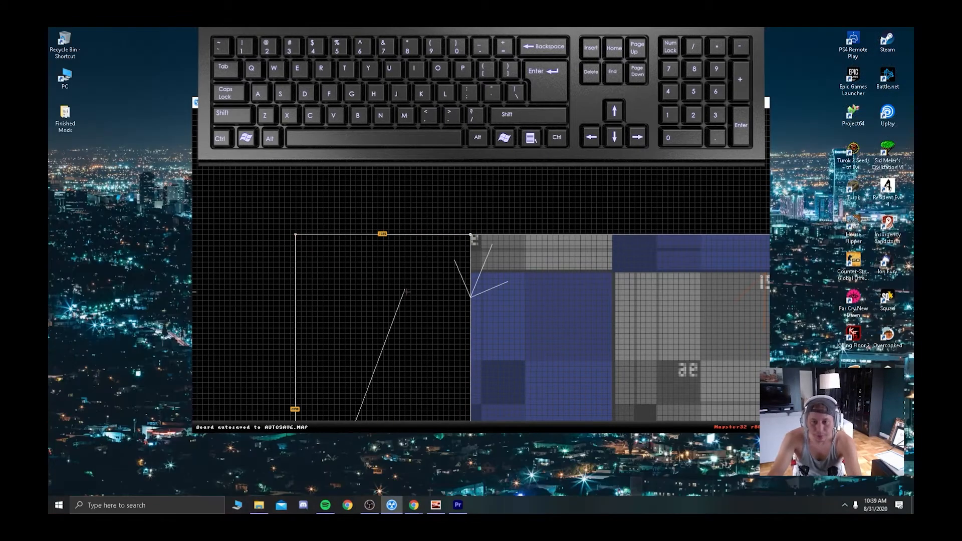
Draw a narrow rectangular sector along the square sector's left wall, starting and ending at the square's upper-left corner.
{"action": "scroll", "coordinate": [450, 262], "scroll_direction": "up", "scroll_amount": 4}
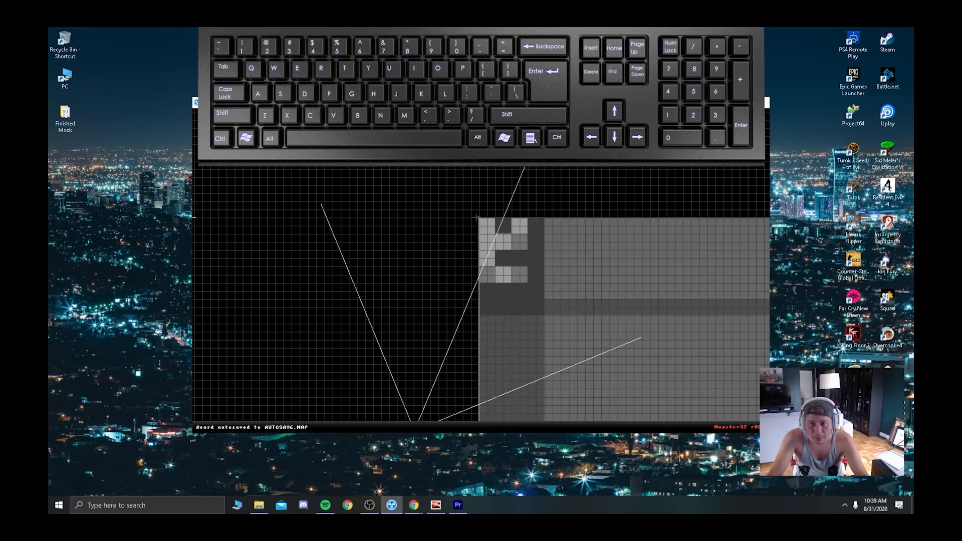
{"action": "key", "text": "space"}
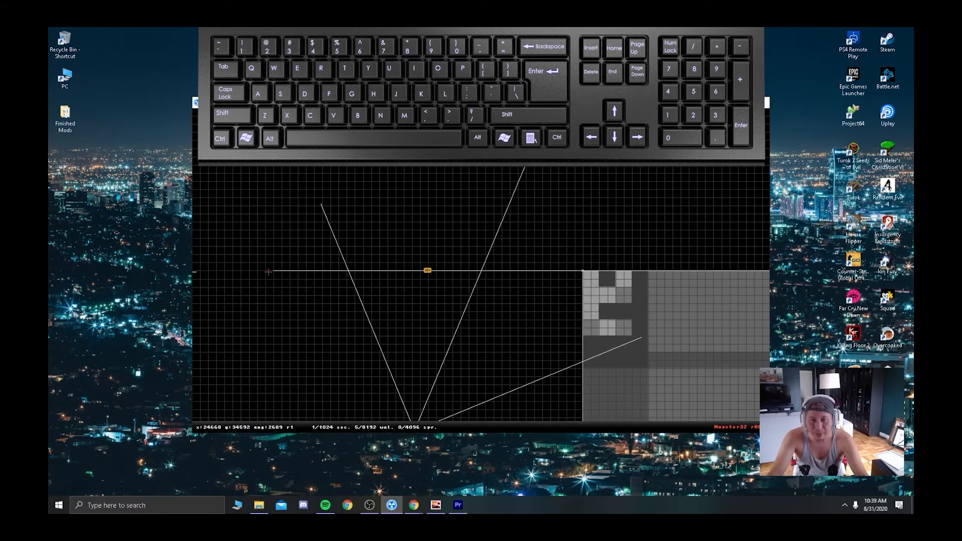
{"action": "right_click", "coordinate": [234, 271]}
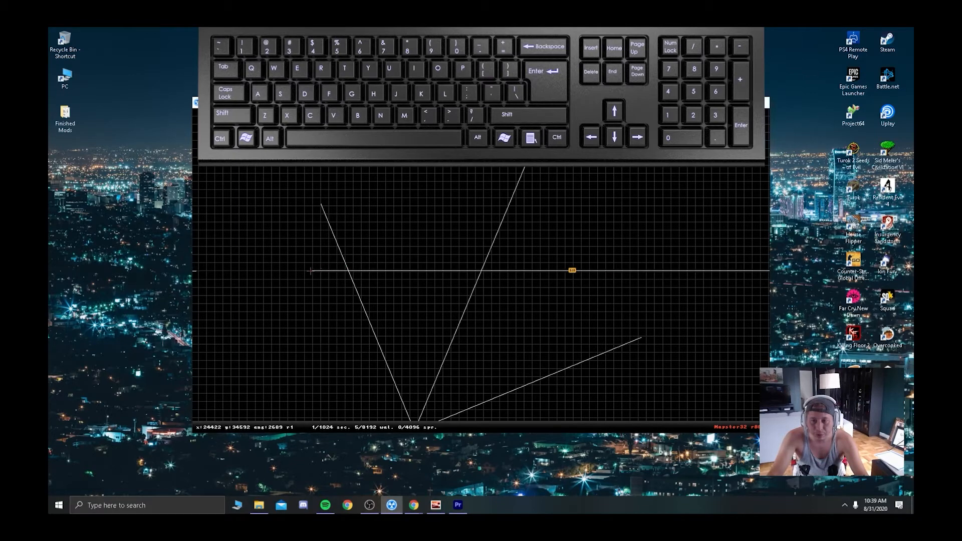
{"action": "key", "text": "space"}
{"action": "right_click", "coordinate": [311, 271]}
{"action": "right_click", "coordinate": [481, 425]}
{"action": "right_click", "coordinate": [481, 425]}
{"action": "scroll", "coordinate": [484, 351], "scroll_direction": "down", "scroll_amount": 5}
{"action": "right_click", "coordinate": [516, 426]}
{"action": "right_click", "coordinate": [480, 426]}
{"action": "right_click", "coordinate": [490, 425]}
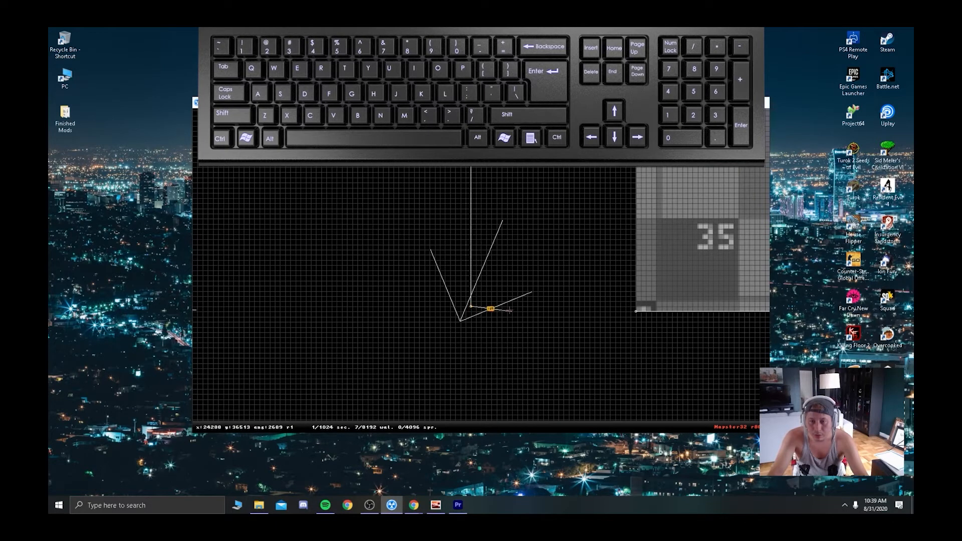
{"action": "right_click", "coordinate": [639, 173]}
{"action": "right_click", "coordinate": [486, 117]}
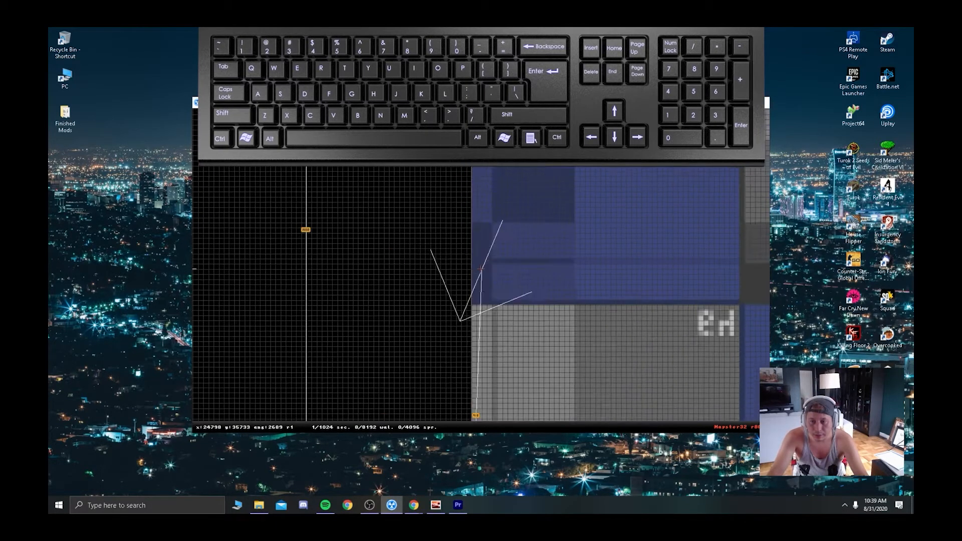
{"action": "right_click", "coordinate": [478, 116]}
{"action": "right_click", "coordinate": [478, 116]}
{"action": "right_click", "coordinate": [479, 171]}
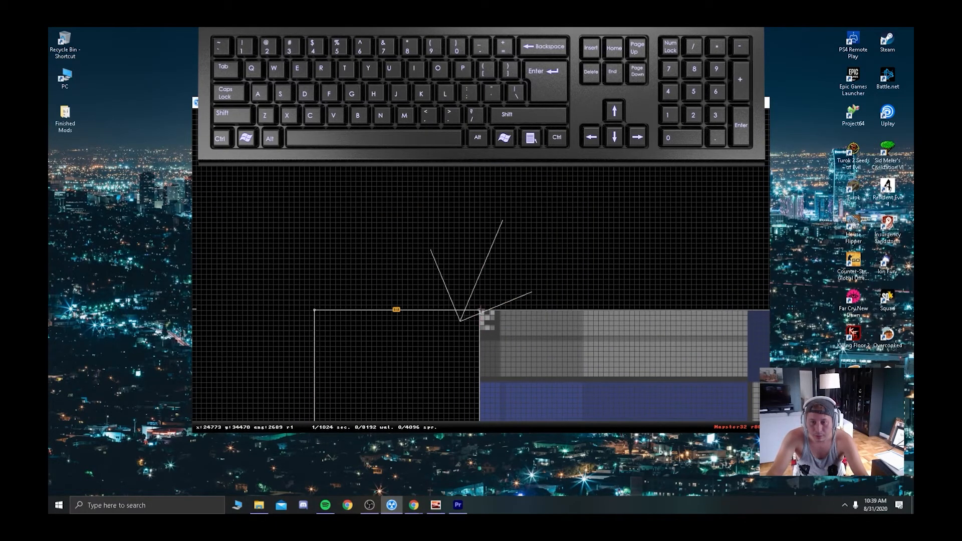
{"action": "key", "text": "space"}
Examine the corners of the new narrow sector and the red wall it shares with the square sector.
{"action": "right_click", "coordinate": [471, 425]}
{"action": "scroll", "coordinate": [478, 340], "scroll_direction": "down", "scroll_amount": 5}
{"action": "right_click", "coordinate": [480, 424]}
{"action": "right_click", "coordinate": [459, 332]}
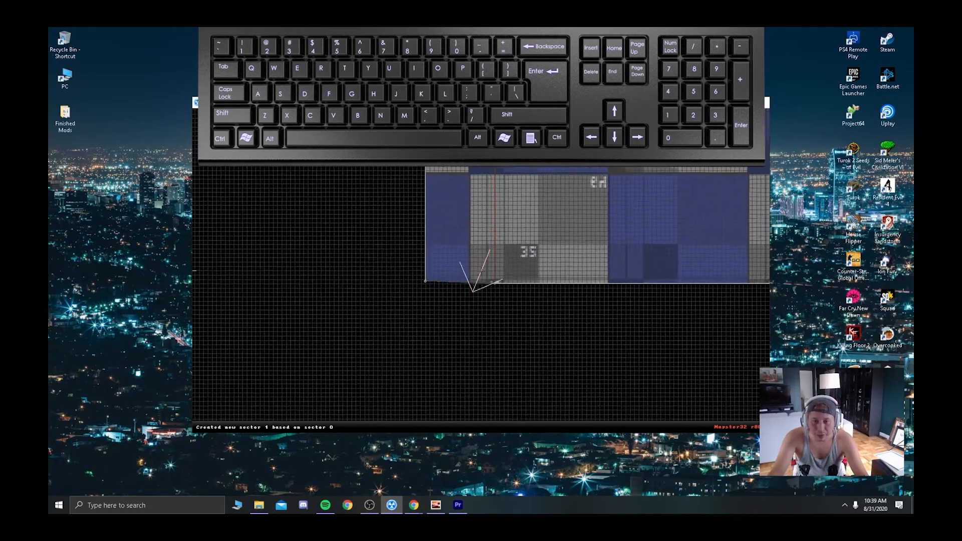
{"action": "right_click", "coordinate": [387, 283]}
{"action": "scroll", "coordinate": [480, 271], "scroll_direction": "up", "scroll_amount": 5}
{"action": "right_click", "coordinate": [521, 264]}
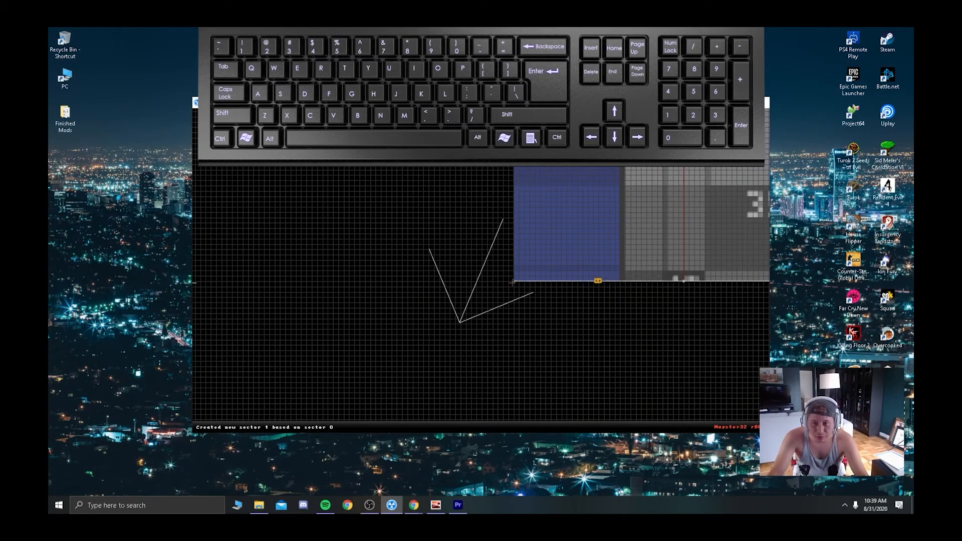
{"action": "scroll", "coordinate": [512, 282], "scroll_direction": "down", "scroll_amount": 5}
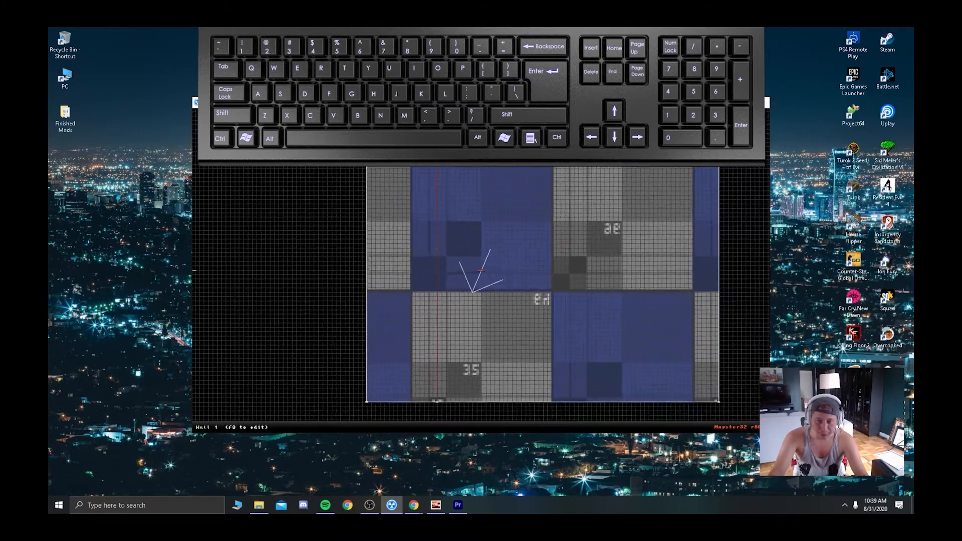
{"action": "right_click", "coordinate": [486, 255]}
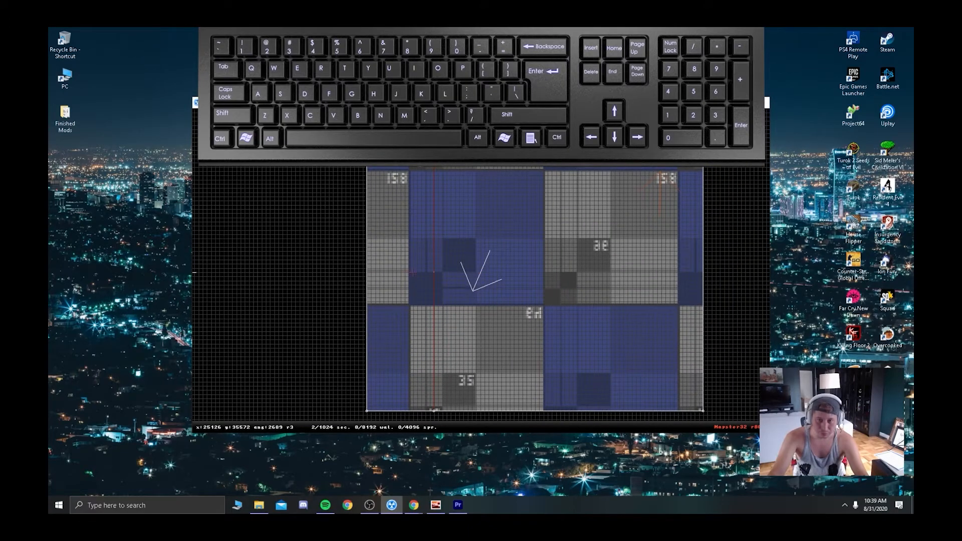
{"action": "right_click", "coordinate": [414, 273]}
{"action": "right_click_drag", "start_coordinate": [464, 291], "coordinate": [477, 276]}
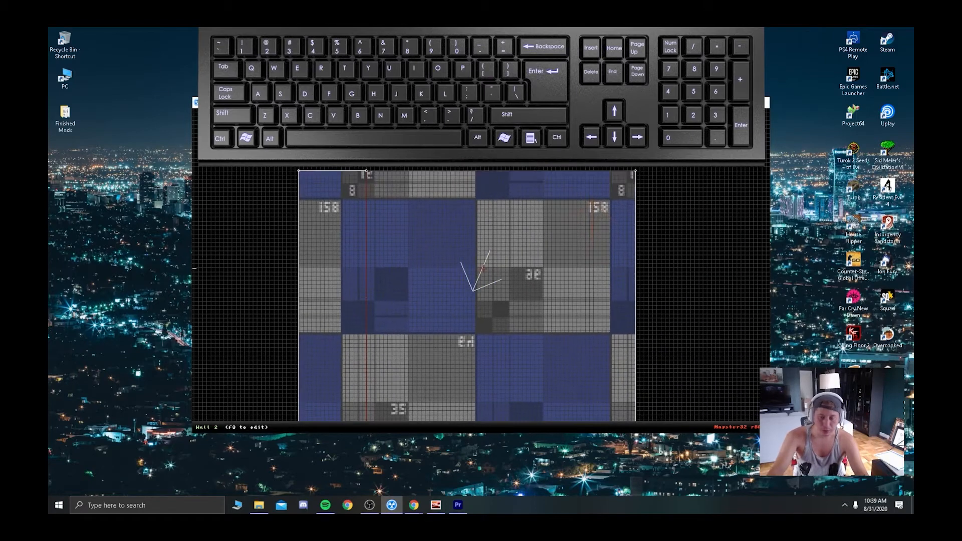
Try raising the floor in 3D mode, undo the change, and return to the 2D view.
{"action": "key", "text": "KP_Enter"}
{"action": "right_click_drag", "start_coordinate": [483, 319], "coordinate": [512, 347]}
{"action": "key", "text": "Down"}
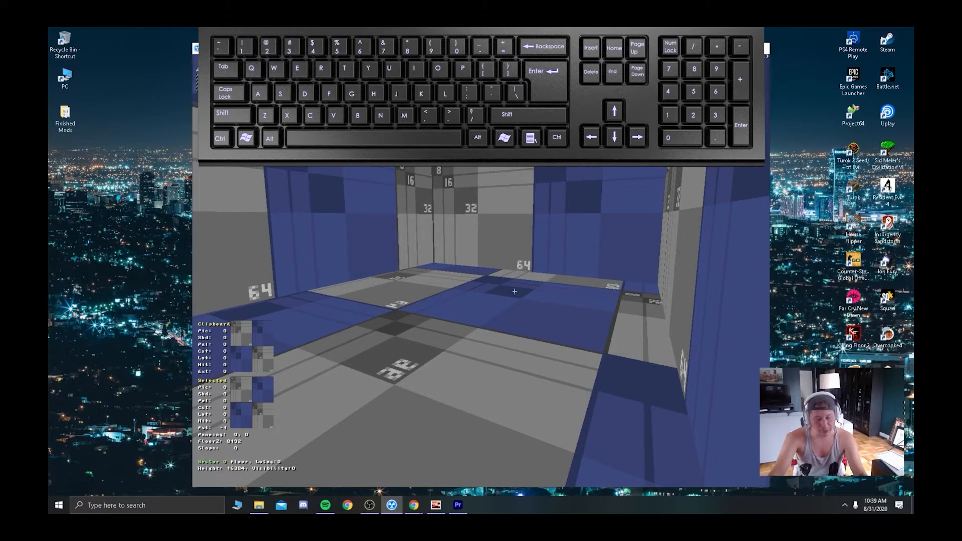
{"action": "key", "text": "Page_Up"}
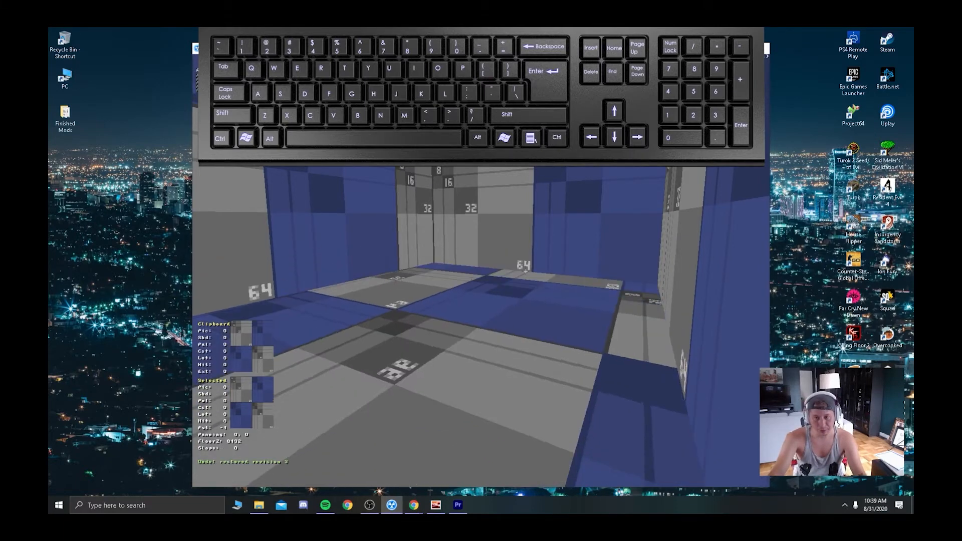
{"action": "key", "text": "Page_Up"}
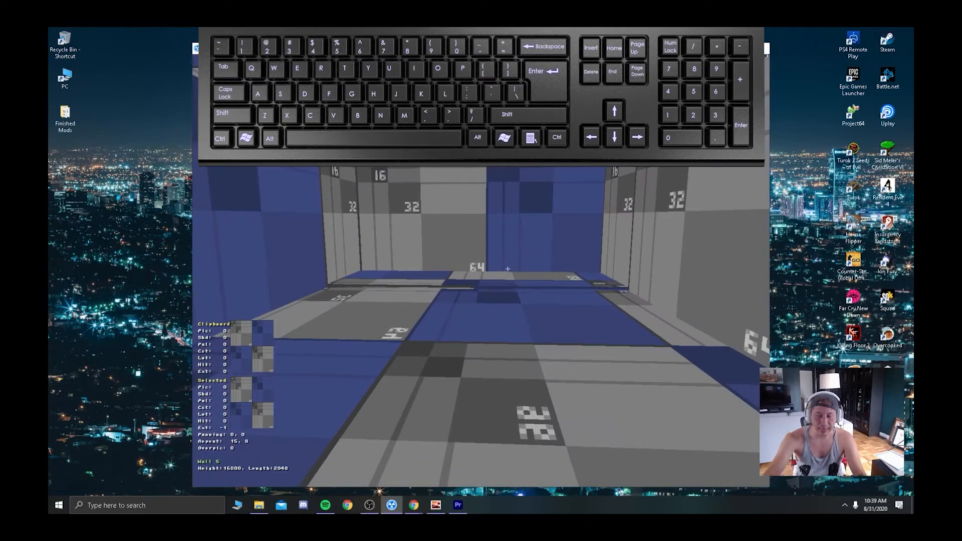
{"action": "key", "text": "KP_Enter"}
{"action": "right_click_drag", "start_coordinate": [496, 263], "coordinate": [484, 276]}
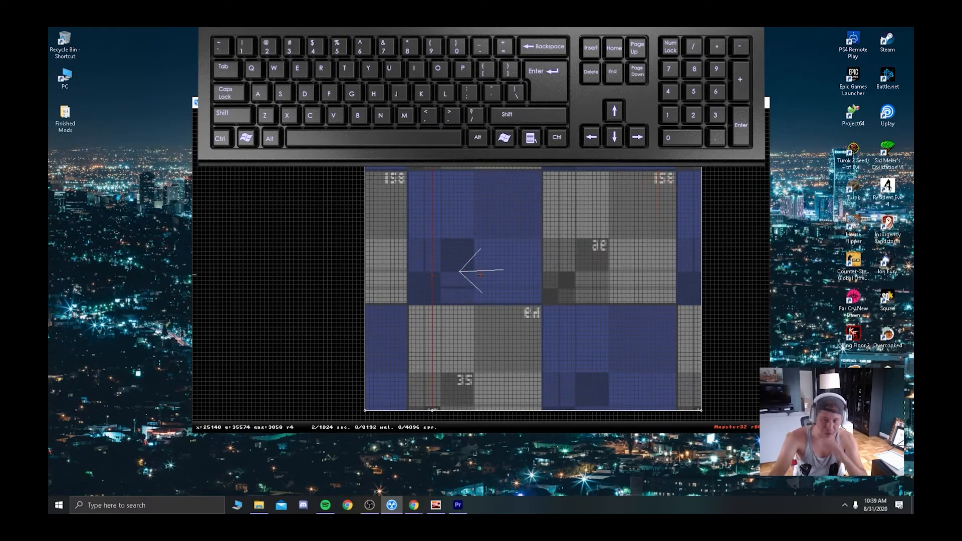
Switch to 3D mode and raise the floor of the new narrow sector to Z 1152.
{"action": "key", "text": "KP_Enter"}
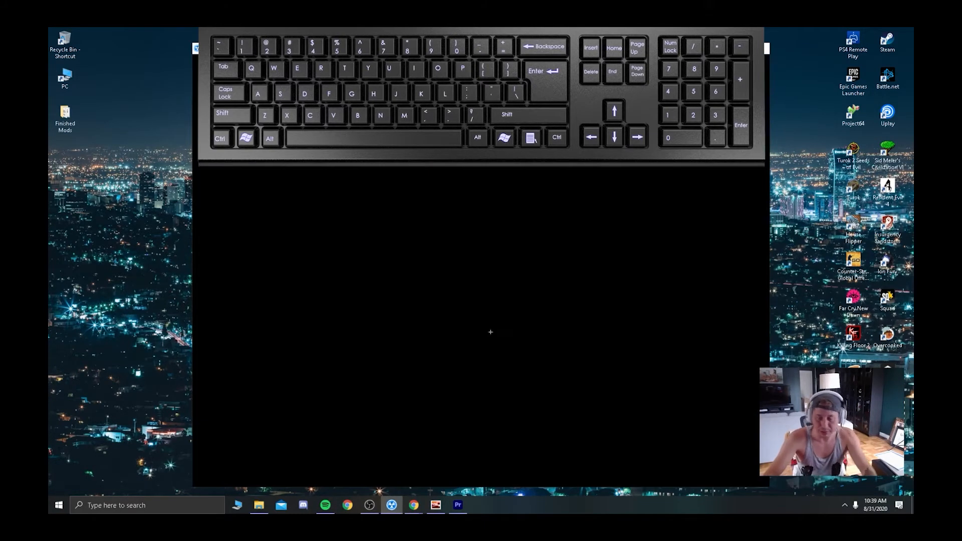
{"action": "key", "text": "Down"}
{"action": "right_click_drag", "start_coordinate": [487, 335], "coordinate": [484, 300]}
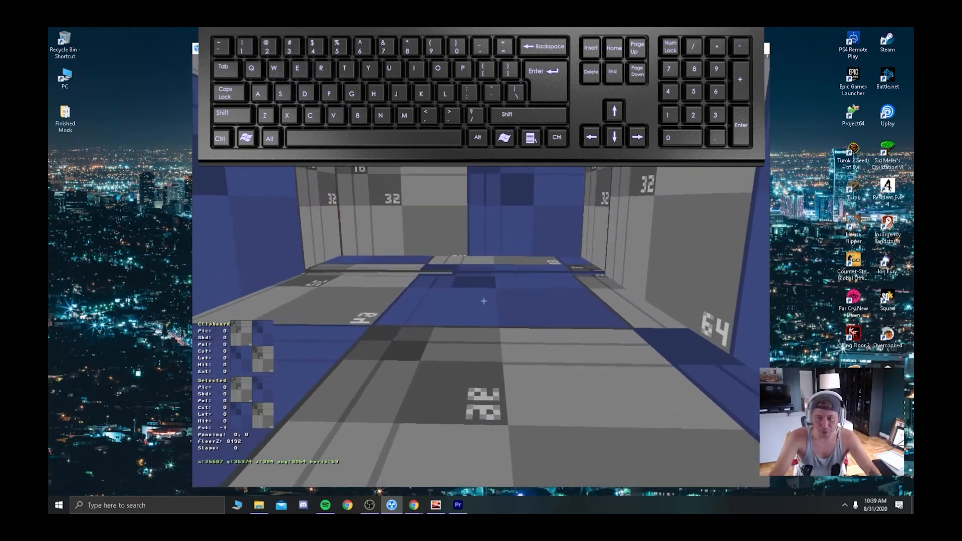
{"action": "key", "text": "Page_Up"}
{"action": "key", "text": "Page_Up"}
{"action": "key", "text": "Page_Up"}
{"action": "key", "text": "Page_Up"}
{"action": "key", "text": "Page_Up"}
{"action": "key", "text": "Page_Up"}
{"action": "key", "text": "Page_Up"}
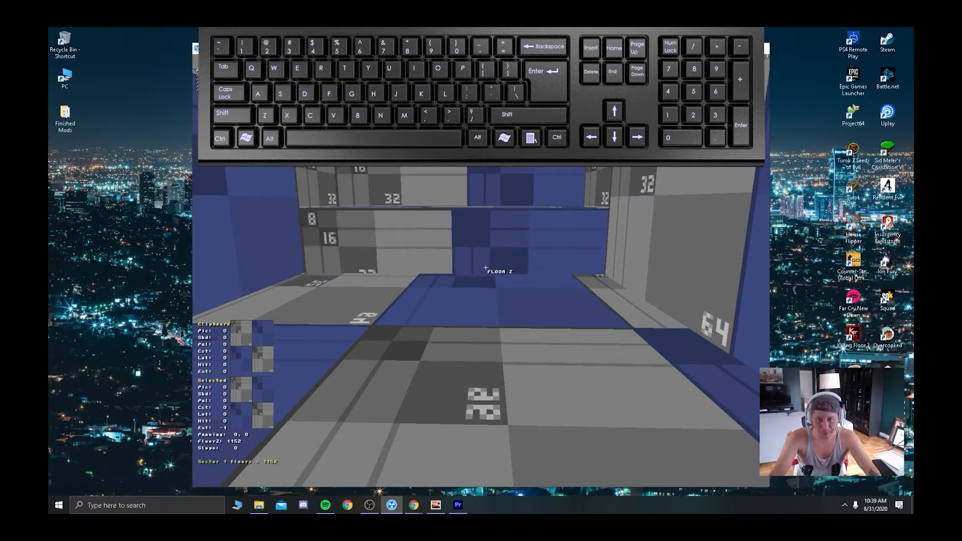
Move the narrow sector's floor down and up again in 3D mode, inspect the room, and return to the 2D view.
{"action": "key", "text": "Page_Down"}
{"action": "key", "text": "Page_Down"}
{"action": "key", "text": "Page_Down"}
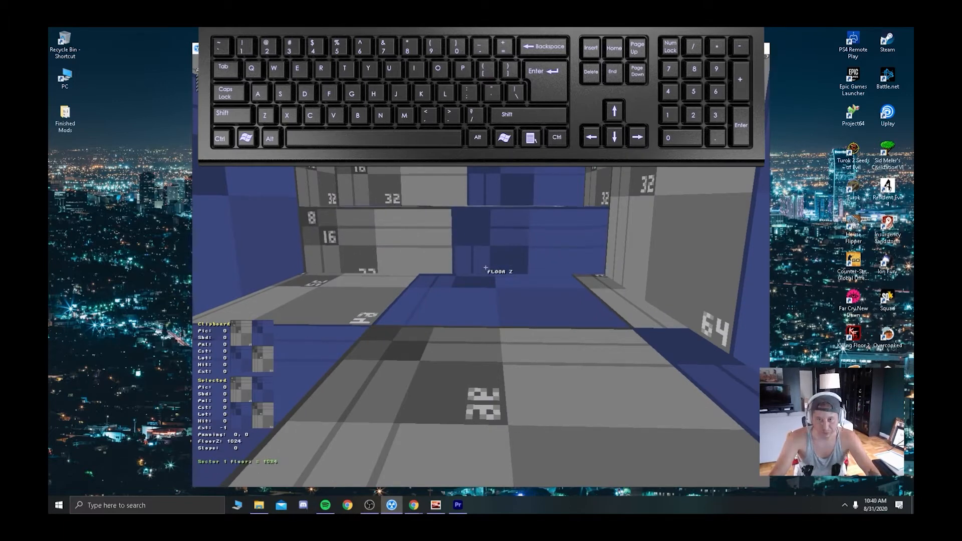
{"action": "key", "text": "Page_Up"}
{"action": "key", "text": "Page_Up"}
{"action": "key", "text": "Page_Up"}
{"action": "key", "text": "Up"}
{"action": "right_click_drag", "start_coordinate": [484, 268], "coordinate": [528, 273]}
{"action": "key", "text": "Down"}
{"action": "key", "text": "Up"}
{"action": "key", "text": "Down"}
{"action": "key", "text": "KP_Enter"}
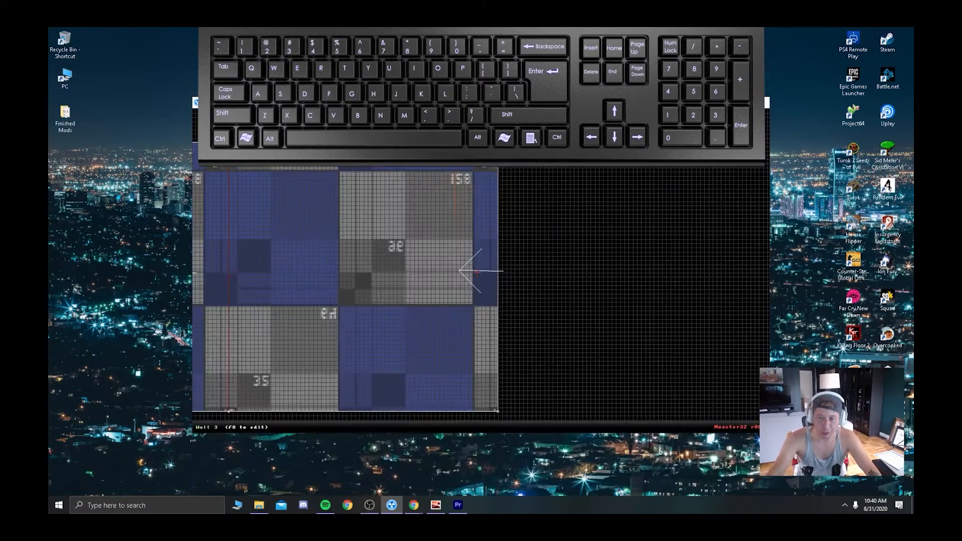
Join the narrow sector and the square sector into one sector in the 2D view.
{"action": "key", "text": "Up"}
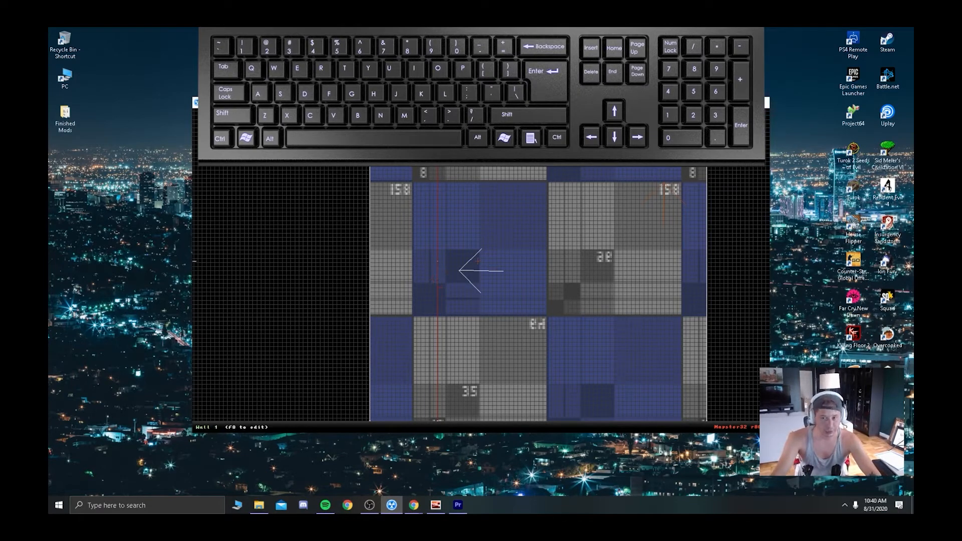
{"action": "key", "text": "j"}
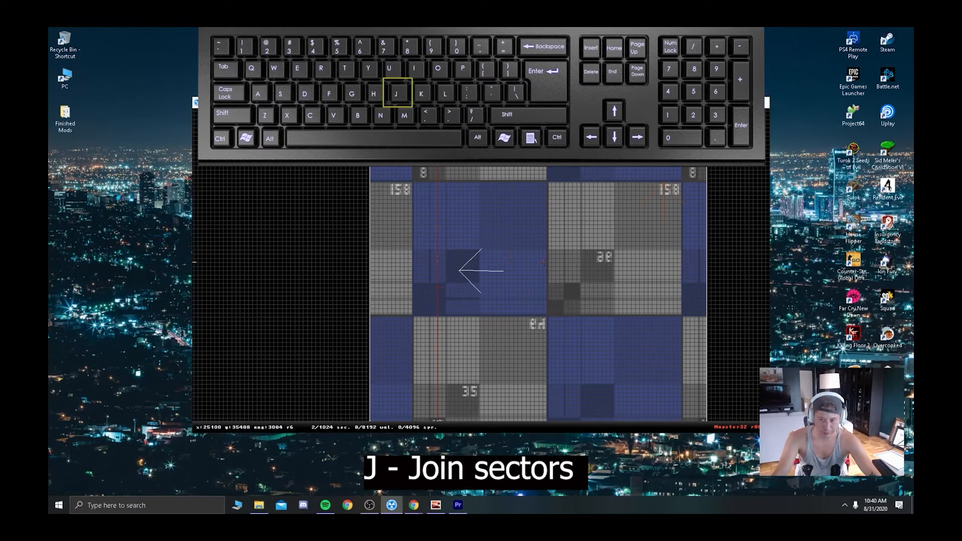
{"action": "key", "text": "j"}
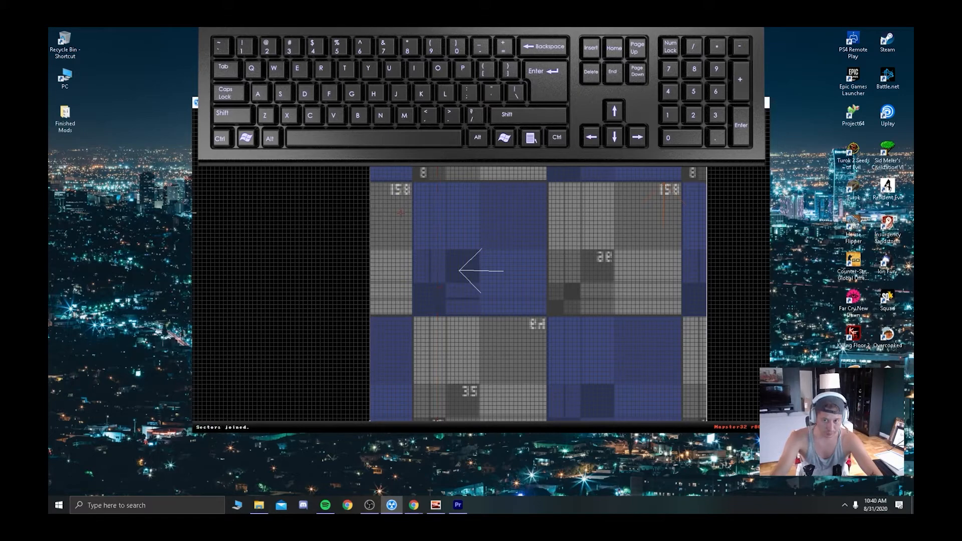
Inspect the floor of the joined room in 3D mode and return to the 2D view.
{"action": "key", "text": "KP_Enter"}
{"action": "key", "text": "Down"}
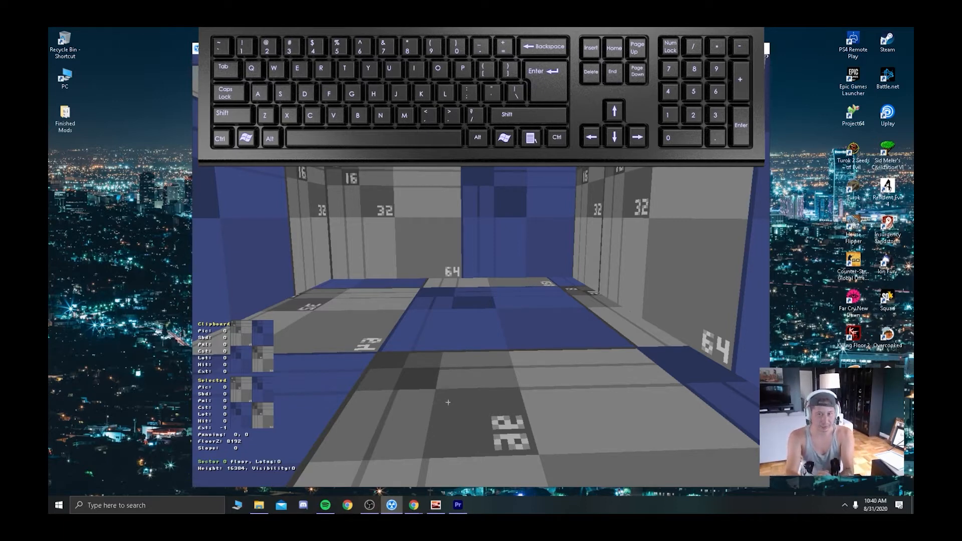
{"action": "key", "text": "KP_Enter"}
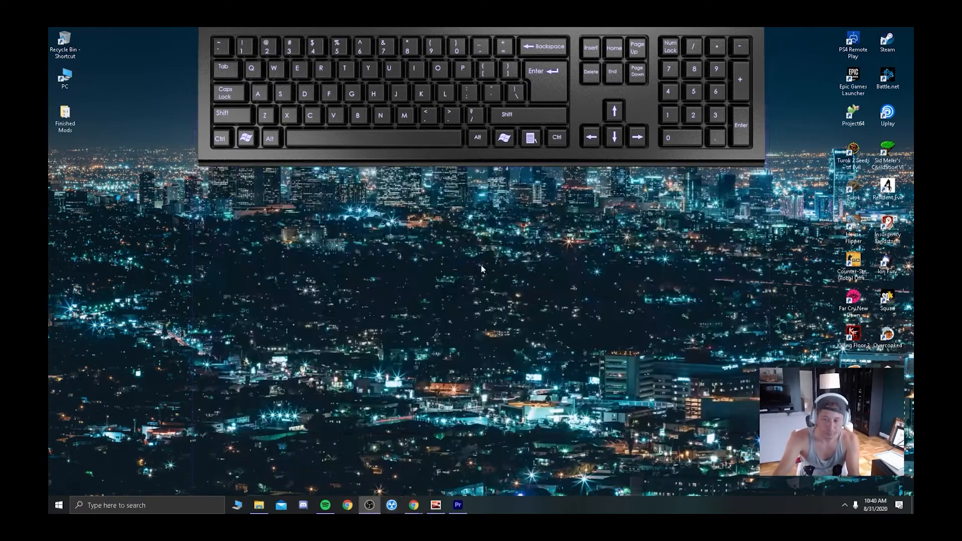
{"action": "scroll", "coordinate": [481, 270], "scroll_direction": "up", "scroll_amount": 4}
{"action": "key", "text": "Up"}
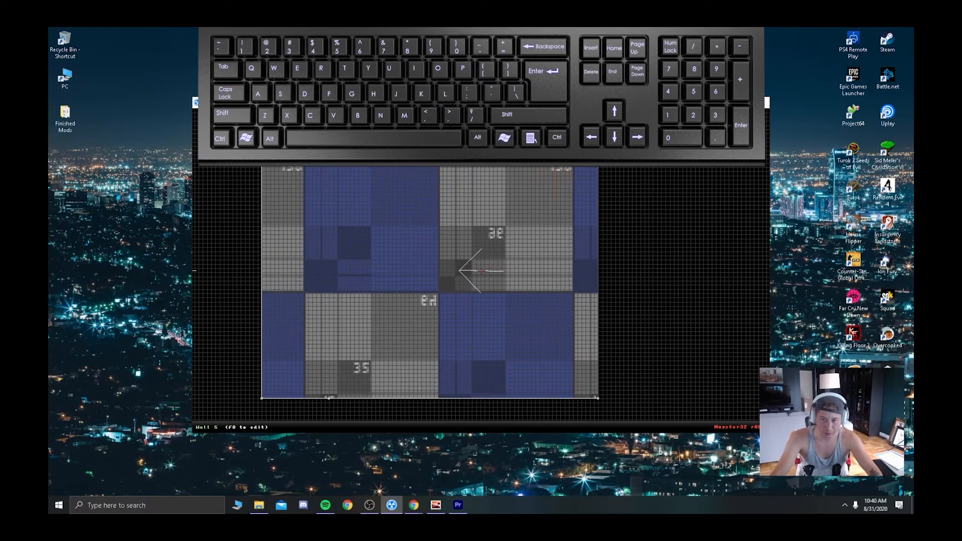
Undo the previous sector join, rejoin the narrow and square sectors, and check the result in 3D mode.
{"action": "key", "text": "ctrl+z"}
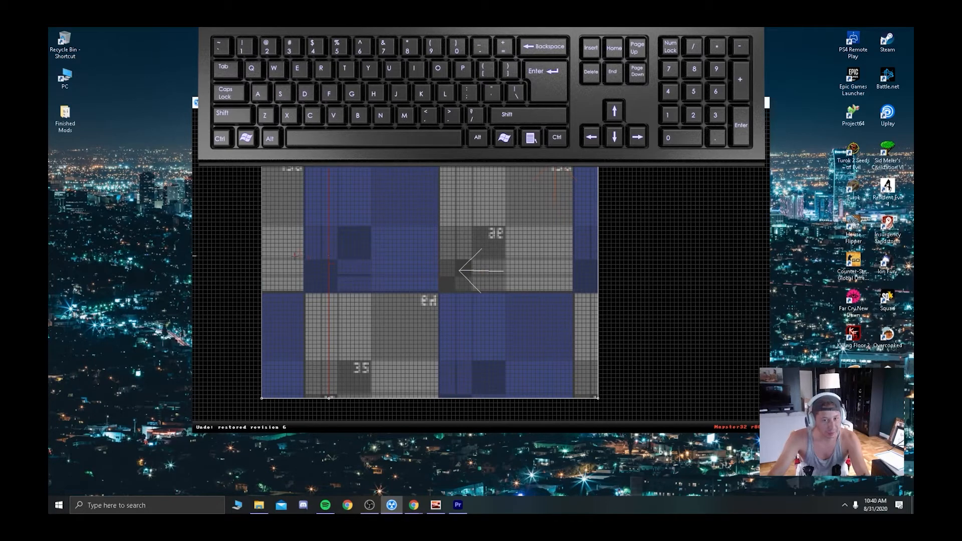
{"action": "key", "text": "j"}
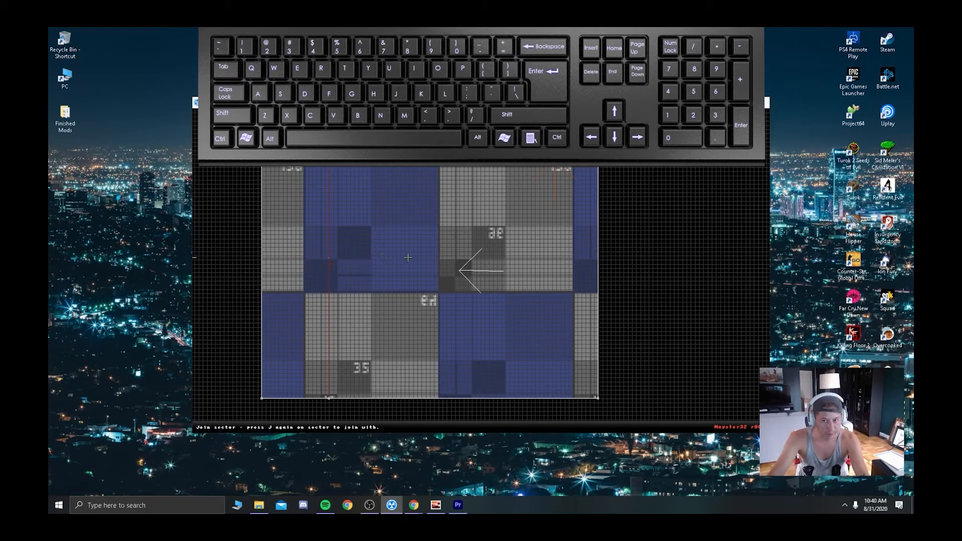
{"action": "key", "text": "KP_Enter"}
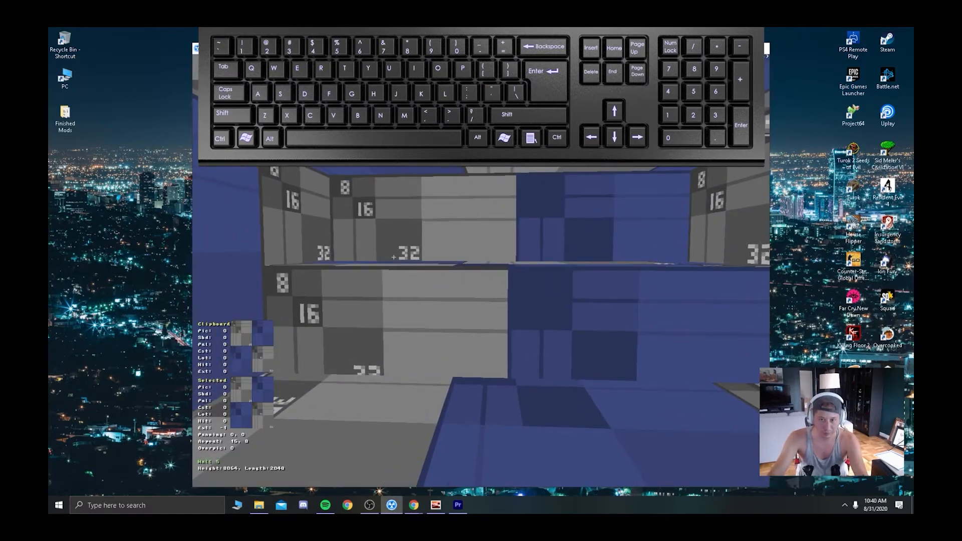
{"action": "key", "text": "KP_Enter"}
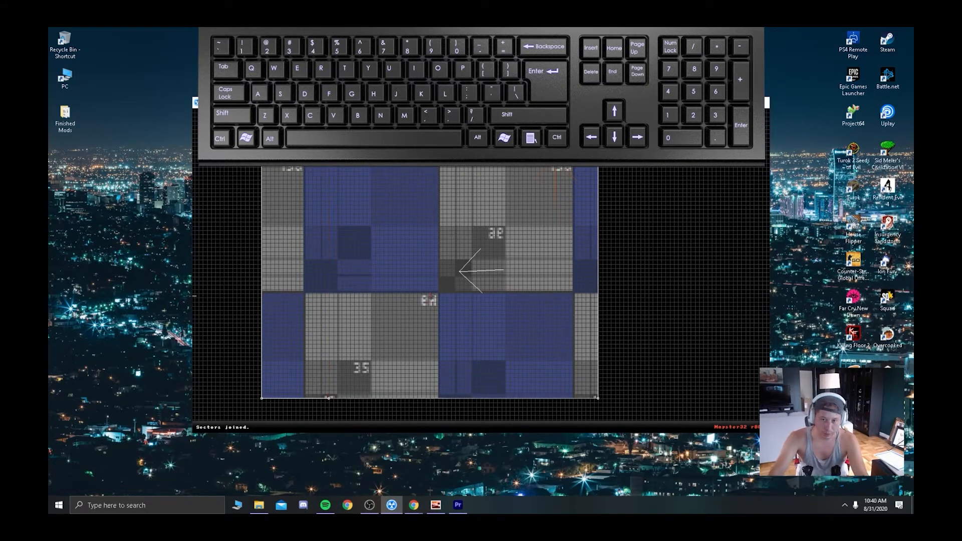
Inspect the raised floor of the narrow sector in 3D mode and return to the 2D view.
{"action": "key", "text": "KP_Enter"}
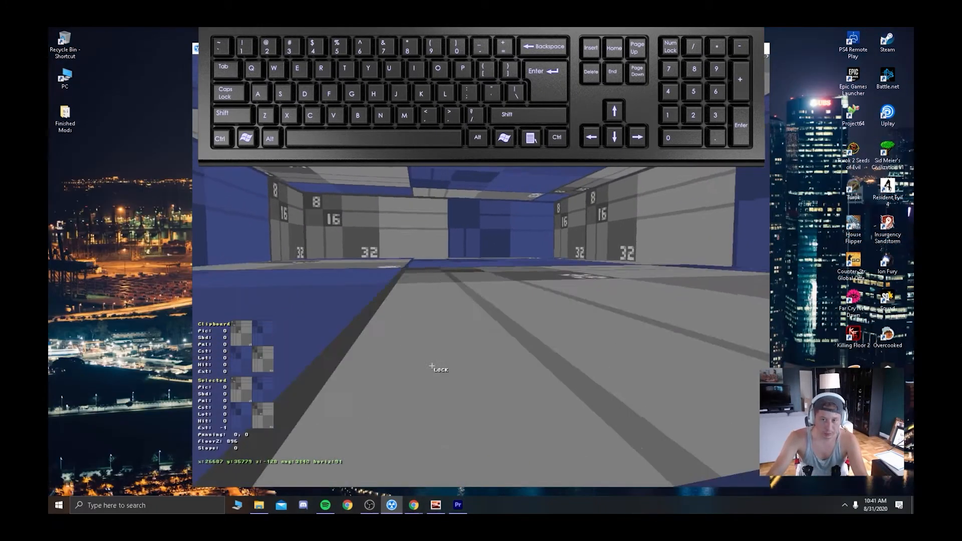
{"action": "left_click_drag", "start_coordinate": [432, 365], "coordinate": [432, 366]}
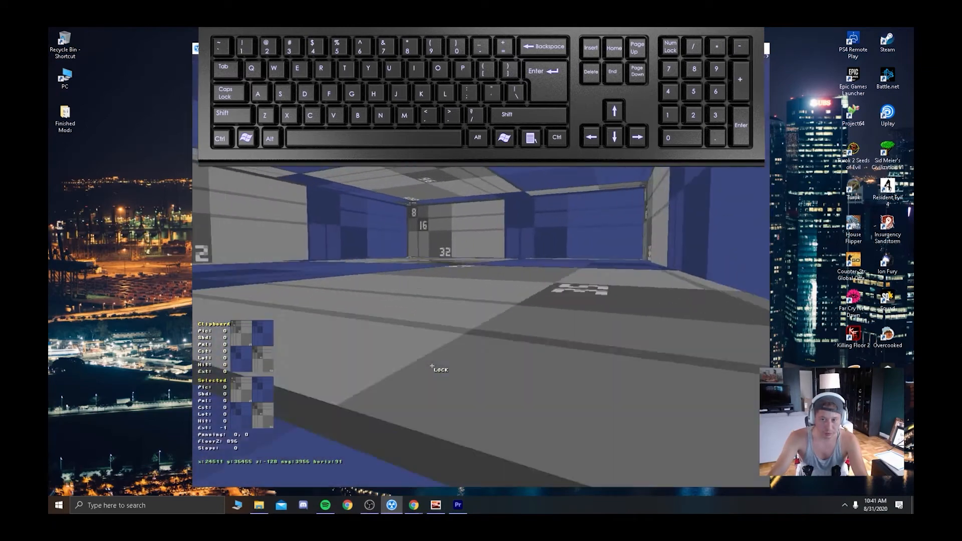
{"action": "key", "text": "KP_Enter"}
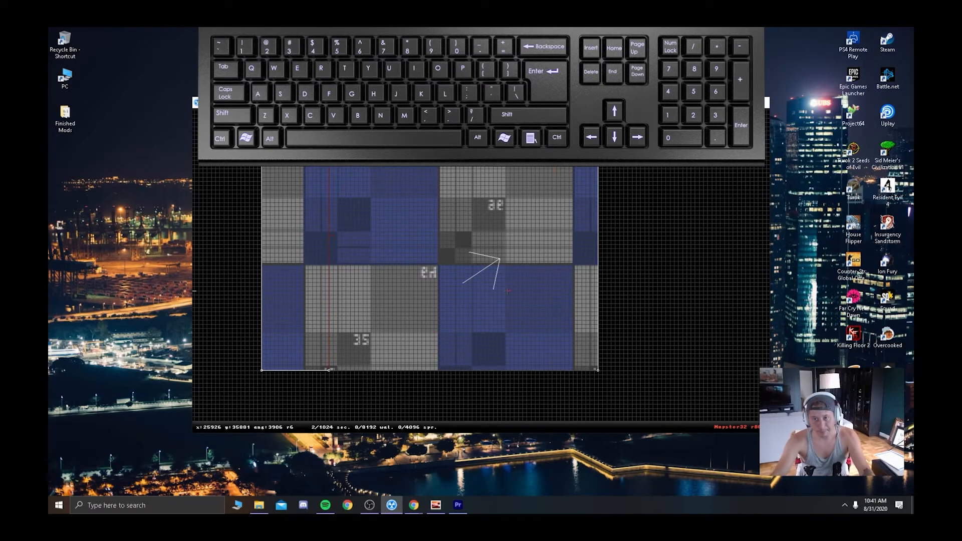
{"action": "right_click_drag", "start_coordinate": [432, 333], "coordinate": [388, 417]}
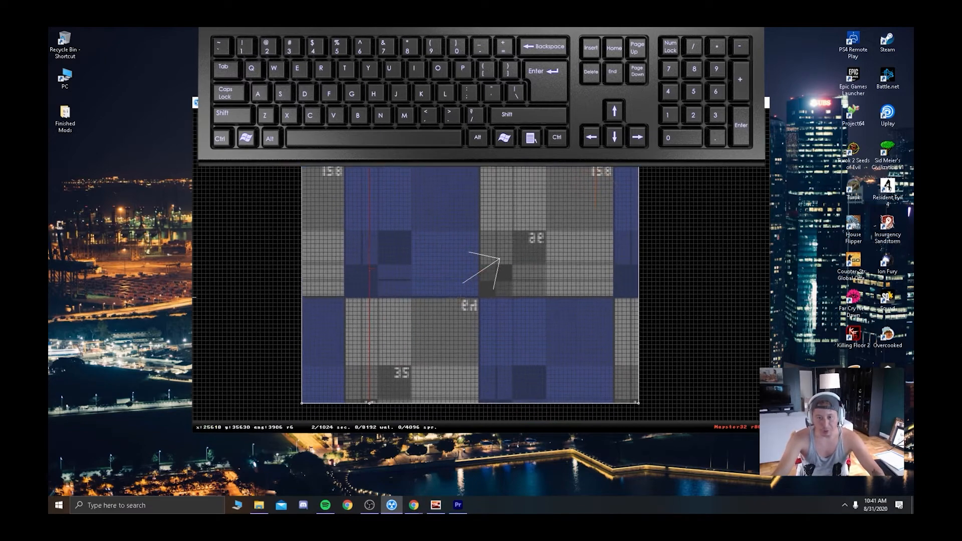
{"action": "key", "text": "c"}
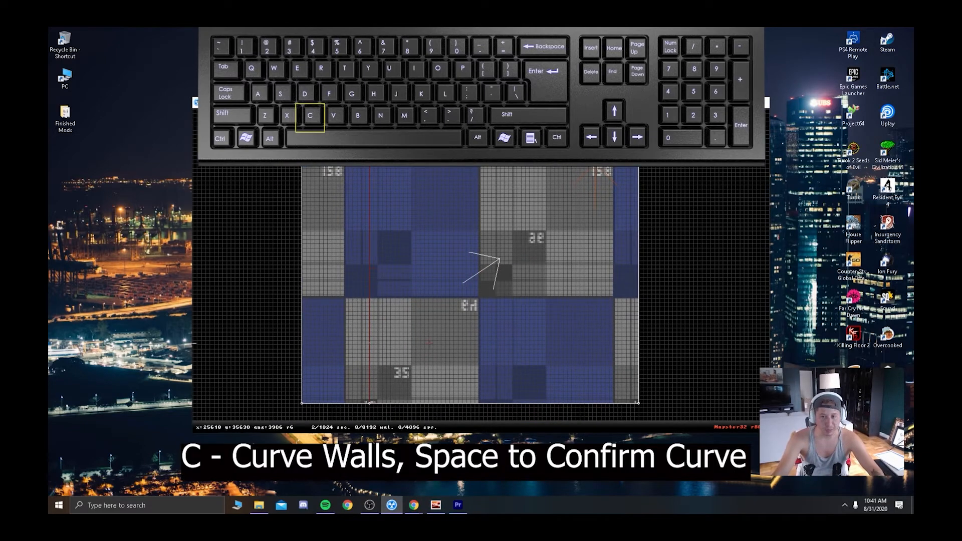
{"action": "right_click_drag", "start_coordinate": [479, 150], "coordinate": [497, 250]}
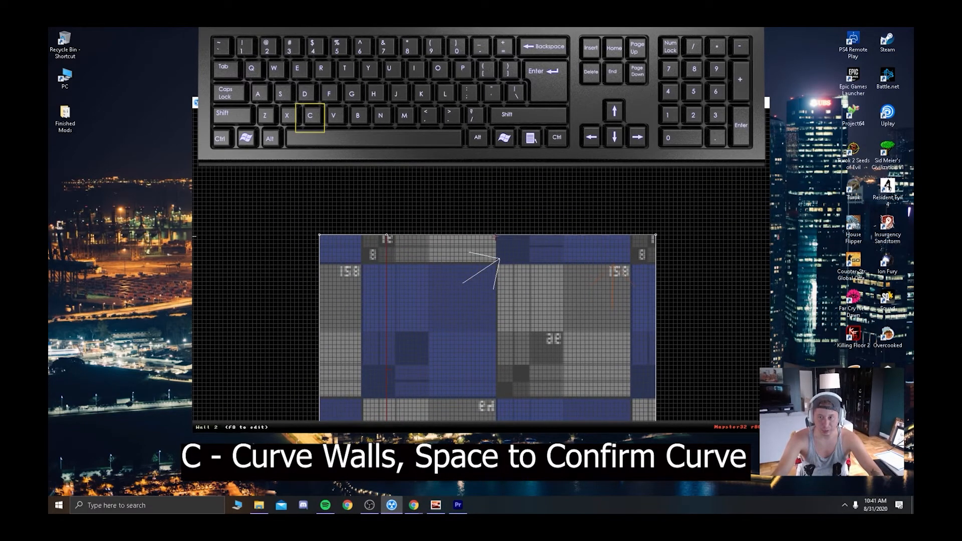
{"action": "right_click_drag", "start_coordinate": [625, 380], "coordinate": [543, 257]}
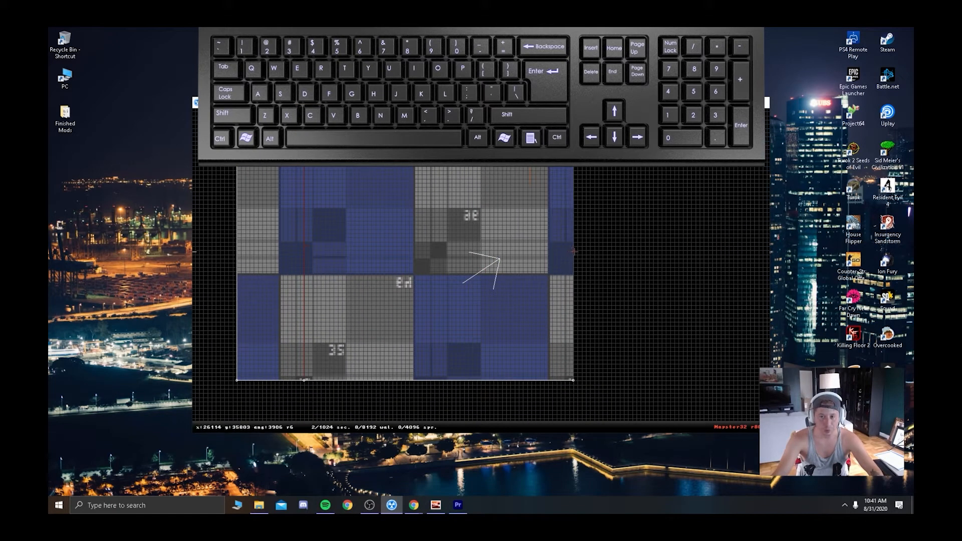
{"action": "right_click_drag", "start_coordinate": [438, 247], "coordinate": [500, 252]}
Examine the straight walls and corners of the large room in 3D mode and return to the 2D view.
{"action": "key", "text": "KP_Enter"}
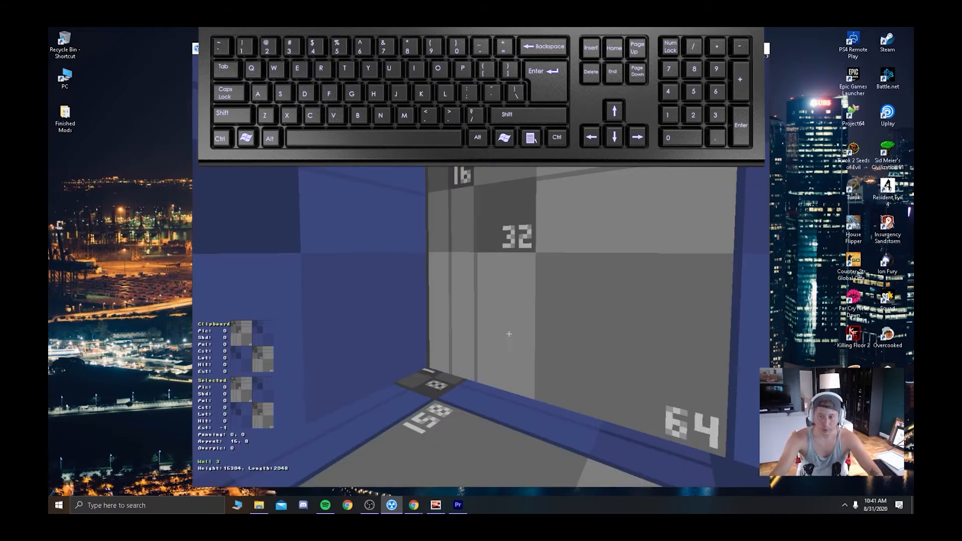
{"action": "key", "text": "Right"}
{"action": "key", "text": "Up"}
{"action": "key", "text": "Right"}
{"action": "key", "text": "Right"}
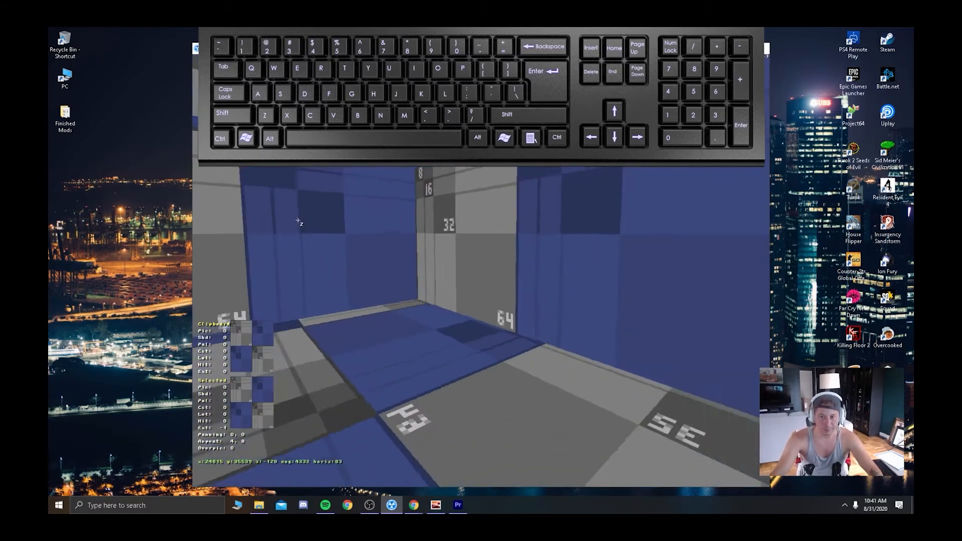
{"action": "key", "text": "Up"}
{"action": "key", "text": "Right"}
{"action": "right_click_drag", "start_coordinate": [306, 225], "coordinate": [225, 248]}
{"action": "key", "text": "KP_Enter"}
Try to curve the east wall of the large room outward in the 2D view.
{"action": "right_click_drag", "start_coordinate": [384, 276], "coordinate": [293, 320]}
{"action": "scroll", "coordinate": [481, 271], "scroll_direction": "down", "scroll_amount": 2}
{"action": "right_click_drag", "start_coordinate": [481, 270], "coordinate": [530, 350]}
{"action": "scroll", "coordinate": [481, 271], "scroll_direction": "up", "scroll_amount": 4}
{"action": "scroll", "coordinate": [481, 271], "scroll_direction": "down", "scroll_amount": 2}
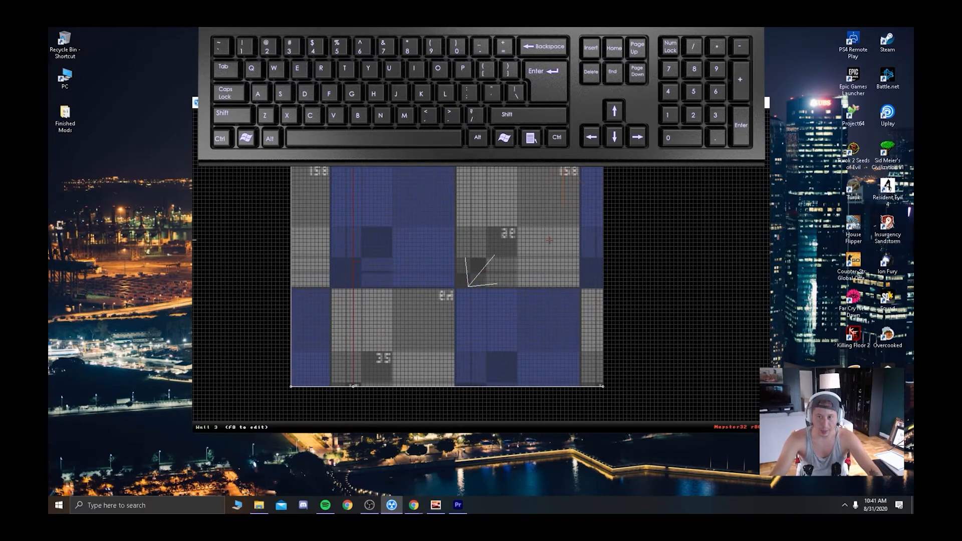
{"action": "right_click_drag", "start_coordinate": [609, 265], "coordinate": [500, 293]}
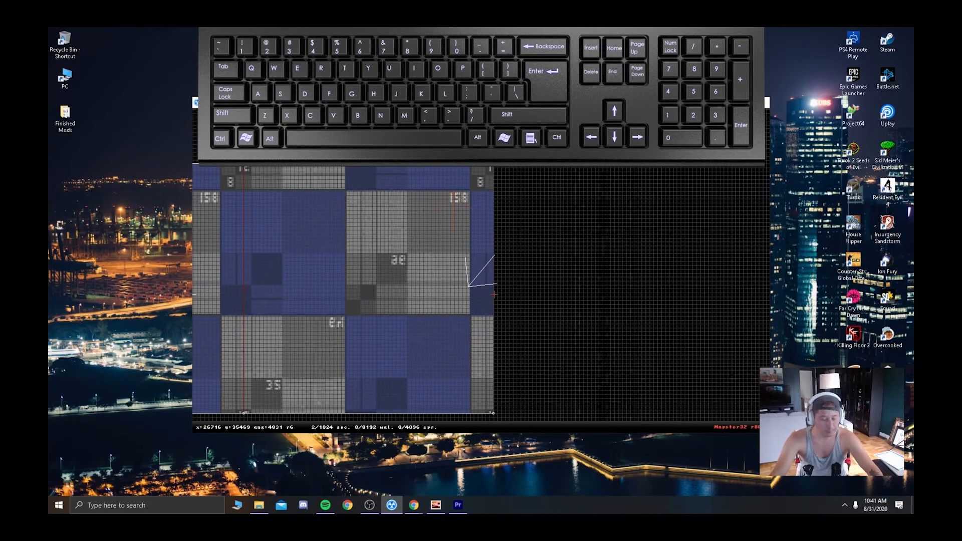
{"action": "key", "text": "c"}
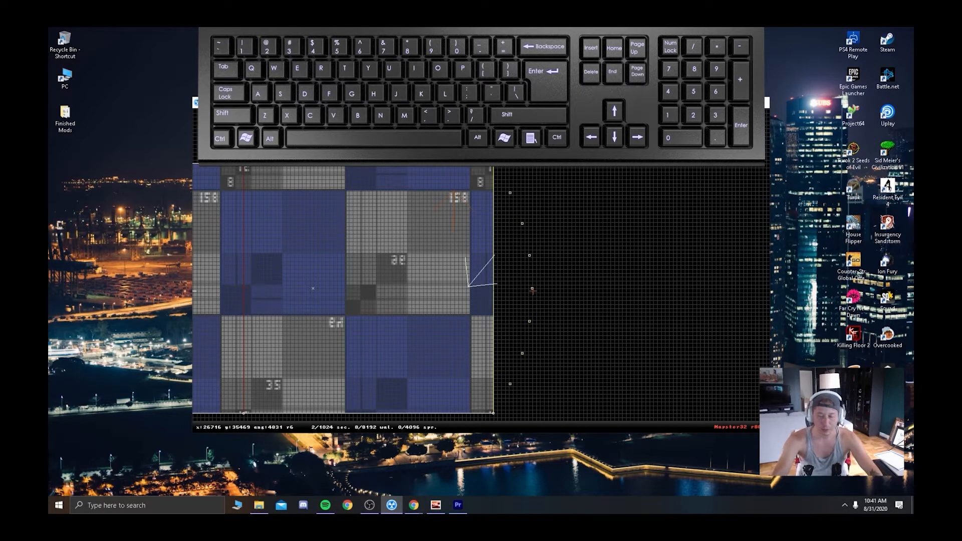
{"action": "key", "text": "KP_Enter"}
{"action": "key", "text": "KP_Enter"}
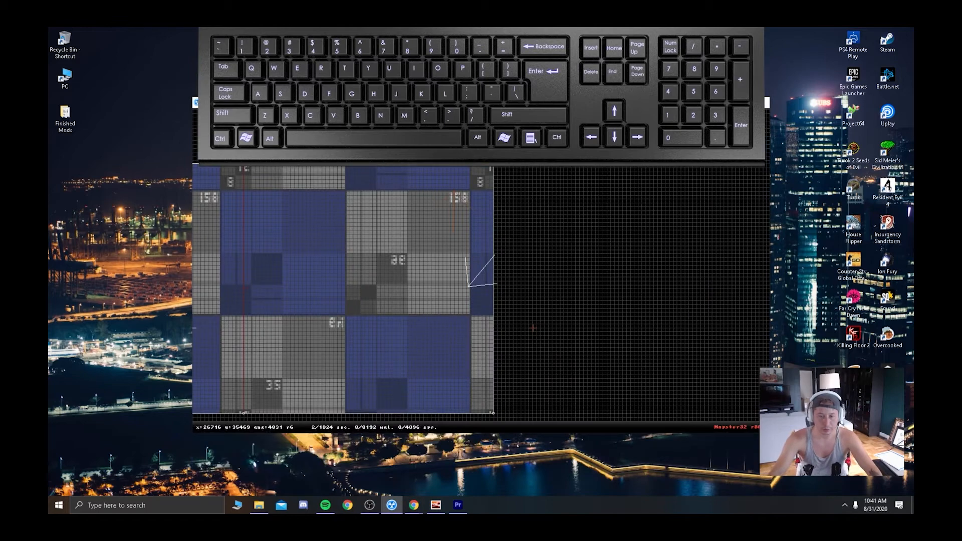
Draw a small separate square sector in the empty grid area east of the large room.
{"action": "right_click_drag", "start_coordinate": [532, 326], "coordinate": [473, 279]}
{"action": "scroll", "coordinate": [457, 242], "scroll_direction": "down", "scroll_amount": 3}
{"action": "scroll", "coordinate": [456, 242], "scroll_direction": "up", "scroll_amount": 2}
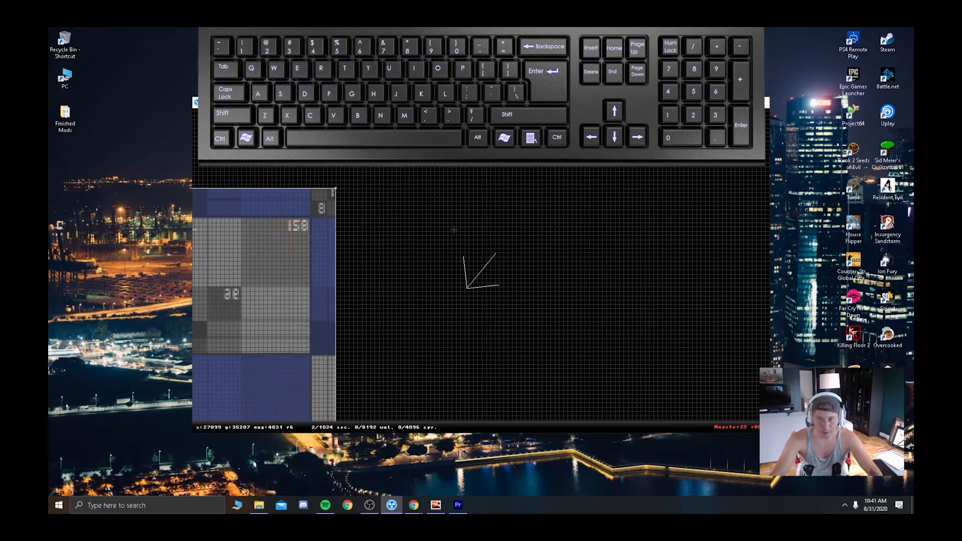
{"action": "key", "text": "space"}
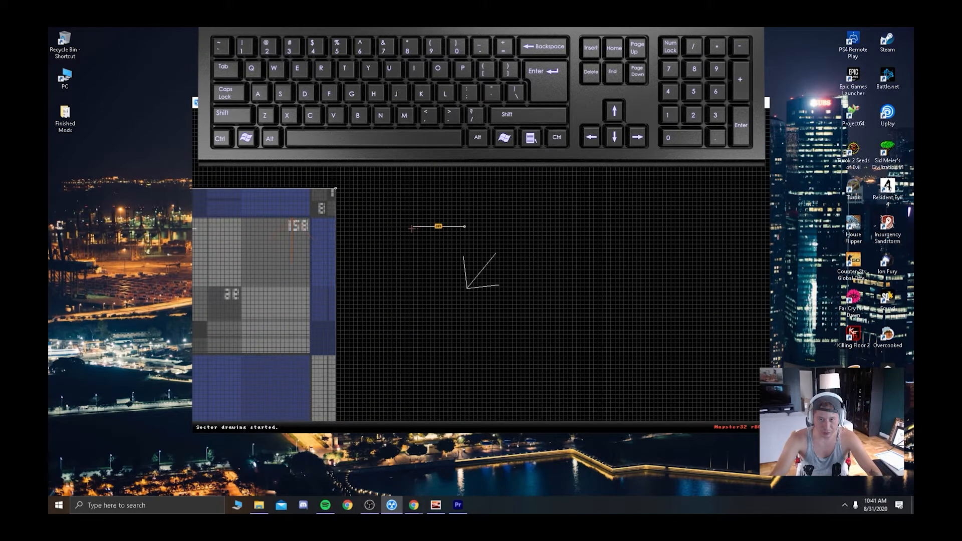
{"action": "key", "text": "space"}
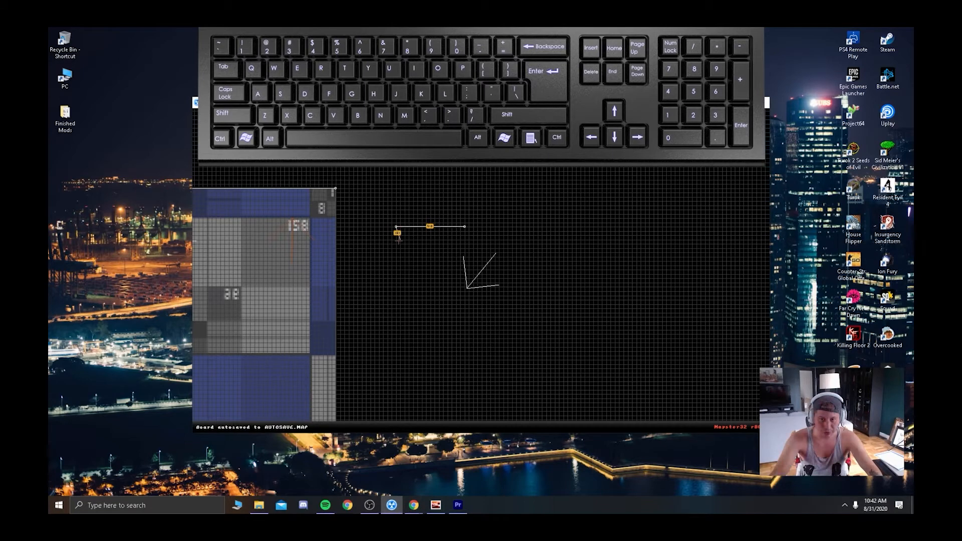
{"action": "key", "text": "space"}
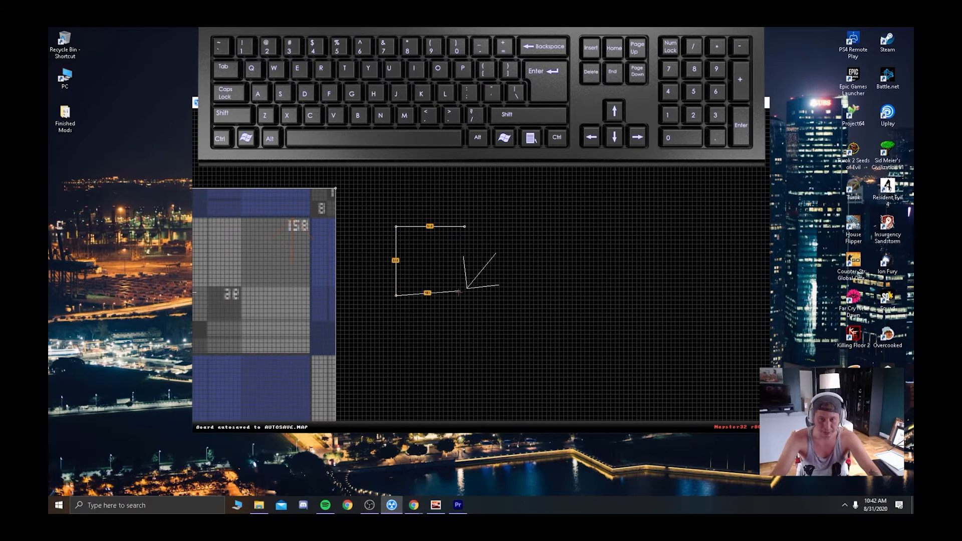
{"action": "key", "text": "space"}
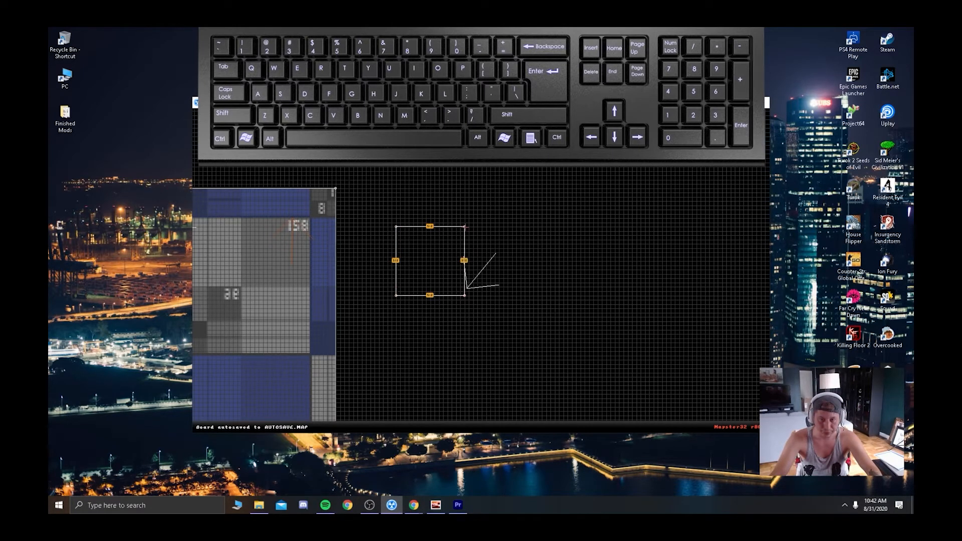
{"action": "key", "text": "space"}
Curve all four walls of the small square sector slightly outward and confirm the inserted circle points.
{"action": "right_click_drag", "start_coordinate": [481, 270], "coordinate": [495, 267]}
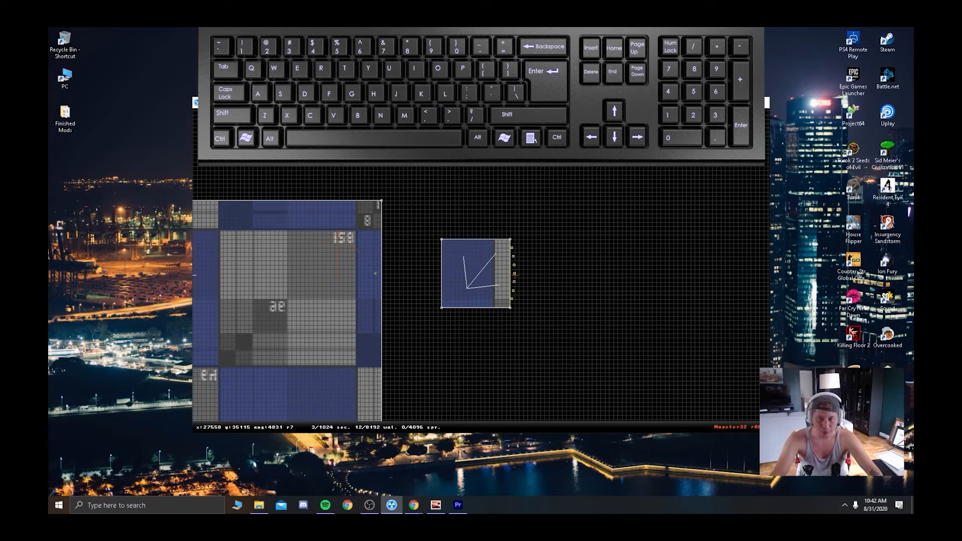
{"action": "key", "text": "c"}
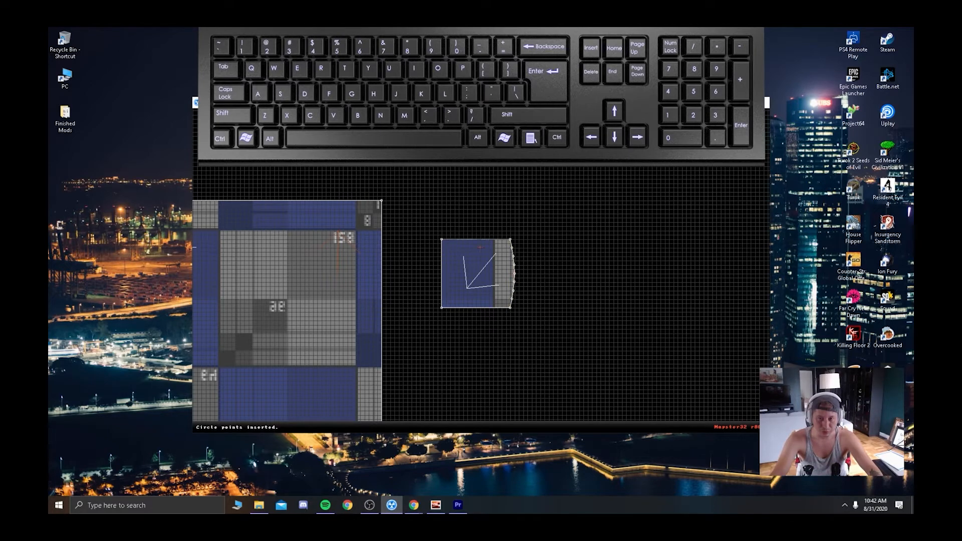
{"action": "key", "text": "c"}
{"action": "key", "text": "c"}
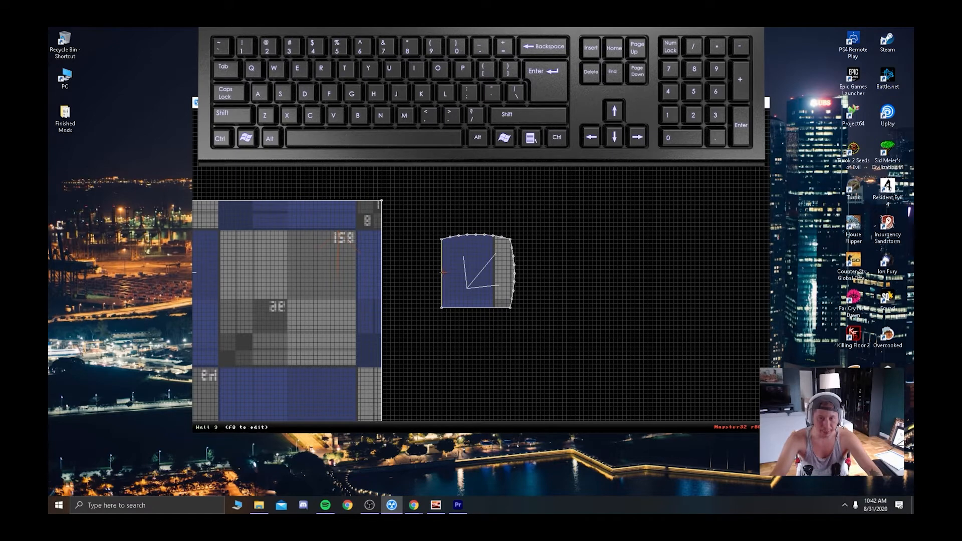
{"action": "key", "text": "c"}
{"action": "key", "text": "c"}
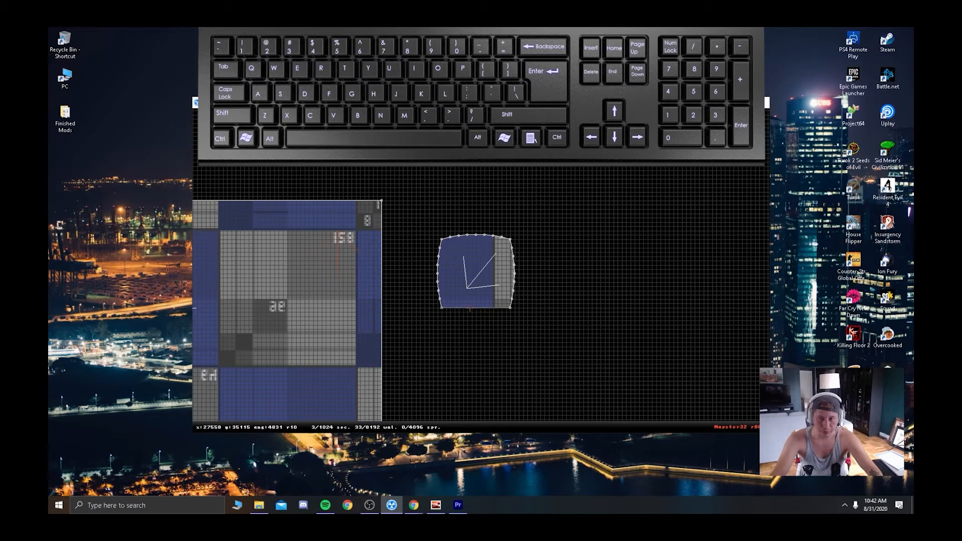
{"action": "key", "text": "c"}
{"action": "key", "text": "space"}
Curve the shared wall between the narrow sector and the square sector, and inspect it in 3D mode.
{"action": "right_click_drag", "start_coordinate": [470, 308], "coordinate": [481, 271]}
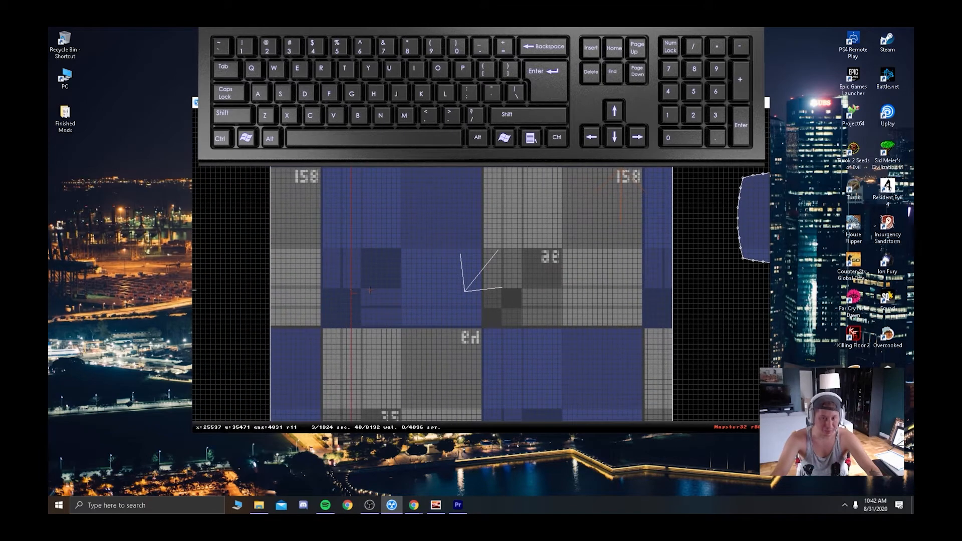
{"action": "right_click_drag", "start_coordinate": [369, 289], "coordinate": [482, 271]}
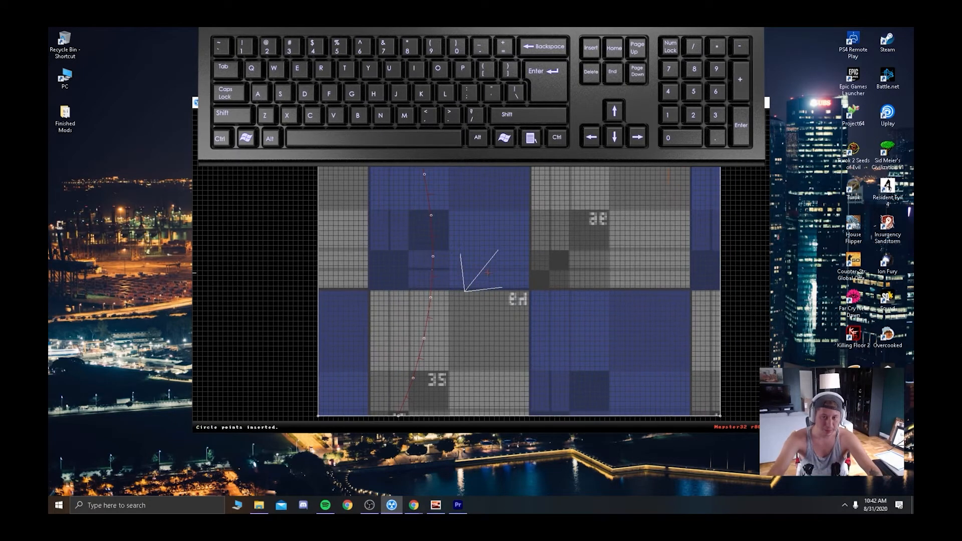
{"action": "key", "text": "KP_Enter"}
{"action": "left_click_drag", "start_coordinate": [492, 316], "coordinate": [527, 231]}
{"action": "scroll", "coordinate": [468, 231], "scroll_direction": "down", "scroll_amount": 4}
{"action": "scroll", "coordinate": [468, 230], "scroll_direction": "up", "scroll_amount": 2}
{"action": "right_click_drag", "start_coordinate": [527, 231], "coordinate": [451, 290]}
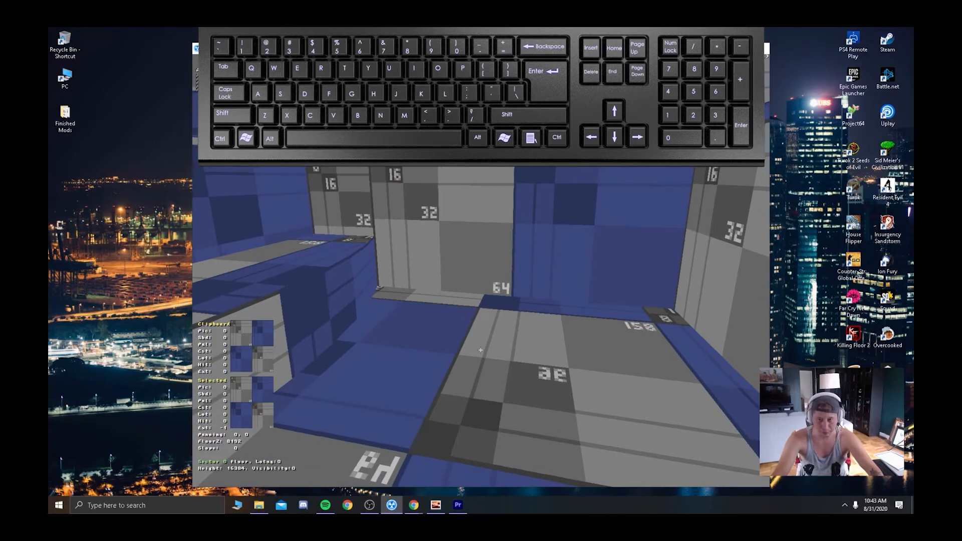
Lower the floor of the large square sector to Z 8320 in 3D mode.
{"action": "right_click_drag", "start_coordinate": [480, 350], "coordinate": [480, 350]}
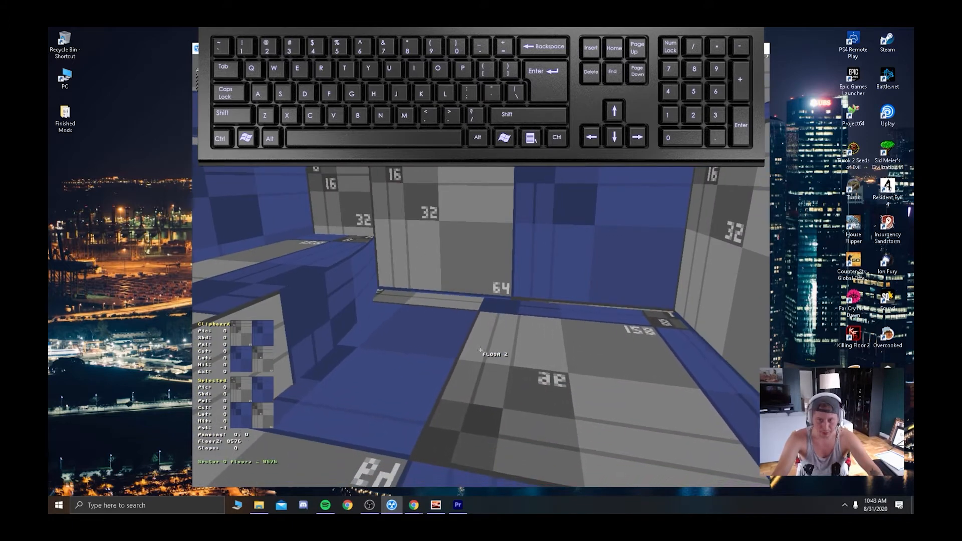
{"action": "left_click_drag", "start_coordinate": [481, 350], "coordinate": [481, 351], "text": "ctrl"}
{"action": "middle_click_drag", "start_coordinate": [480, 352], "coordinate": [480, 351]}
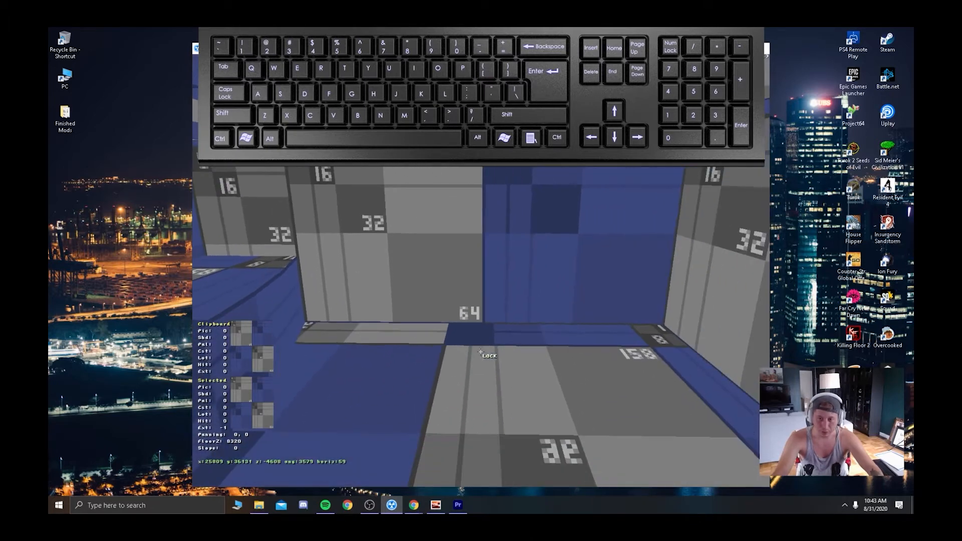
{"action": "right_click_drag", "start_coordinate": [484, 215], "coordinate": [482, 217]}
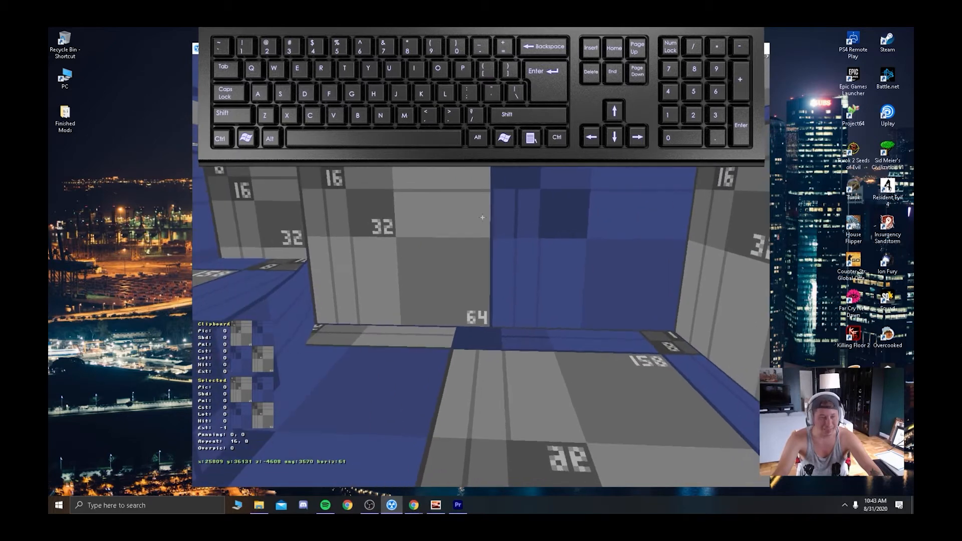
Open the tile browser and look through the full set of available textures and sprites.
{"action": "key", "text": "v"}
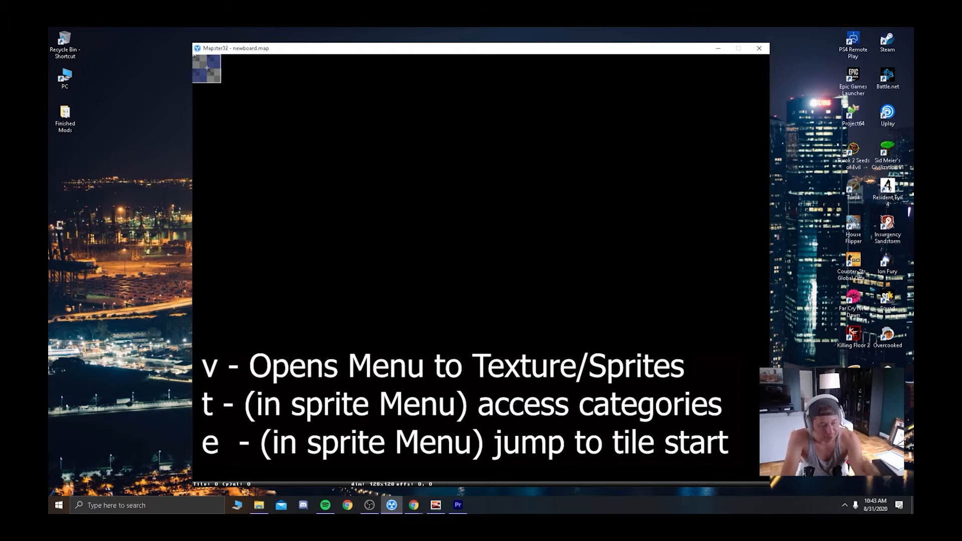
{"action": "key", "text": "v"}
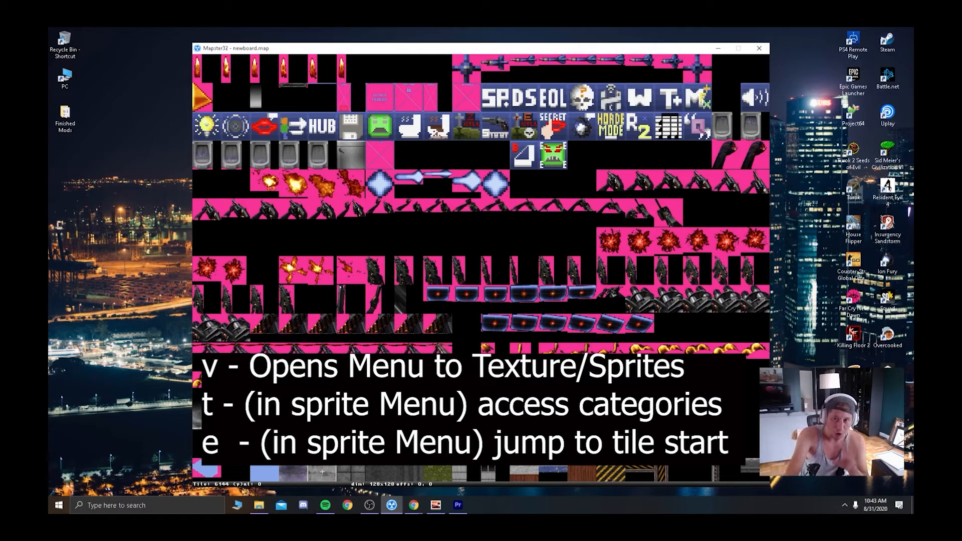
{"action": "scroll", "coordinate": [322, 472], "scroll_direction": "down", "scroll_amount": 1}
{"action": "scroll", "coordinate": [322, 472], "scroll_direction": "down", "scroll_amount": 5}
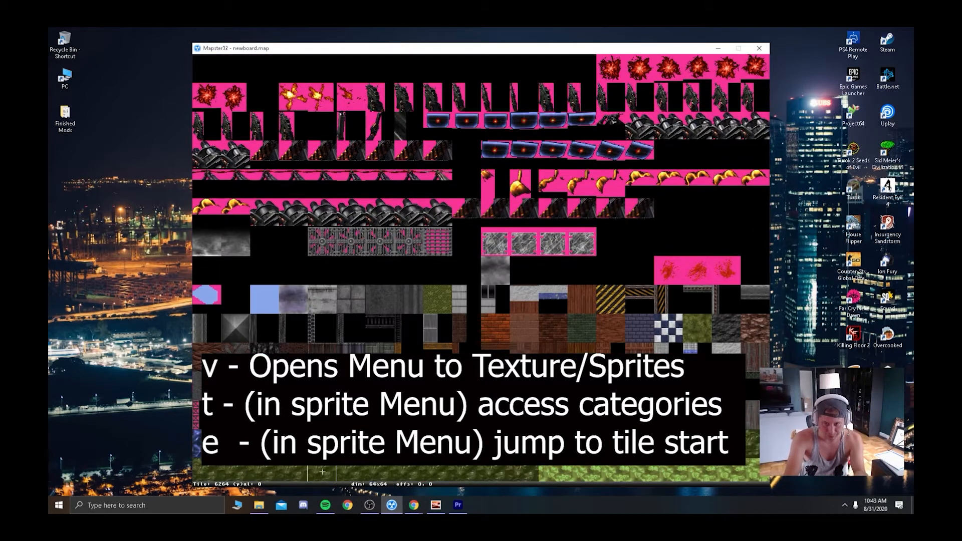
{"action": "scroll", "coordinate": [322, 471], "scroll_direction": "down", "scroll_amount": 20}
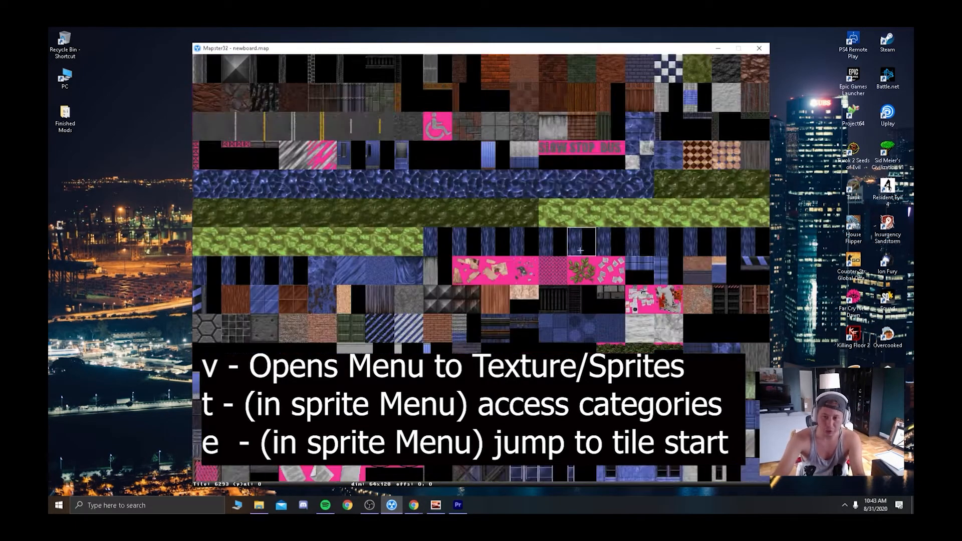
{"action": "scroll", "coordinate": [511, 265], "scroll_direction": "down", "scroll_amount": 20}
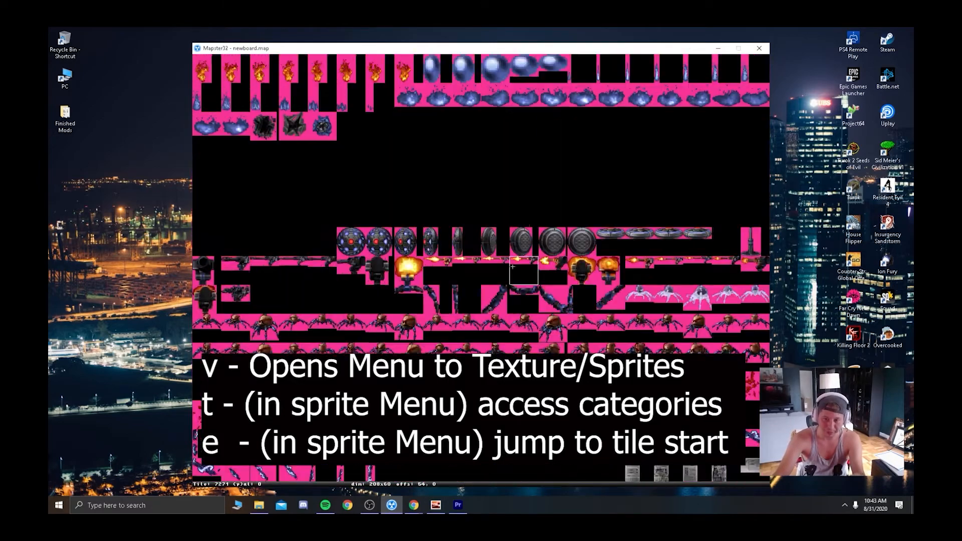
{"action": "scroll", "coordinate": [513, 301], "scroll_direction": "down", "scroll_amount": 10}
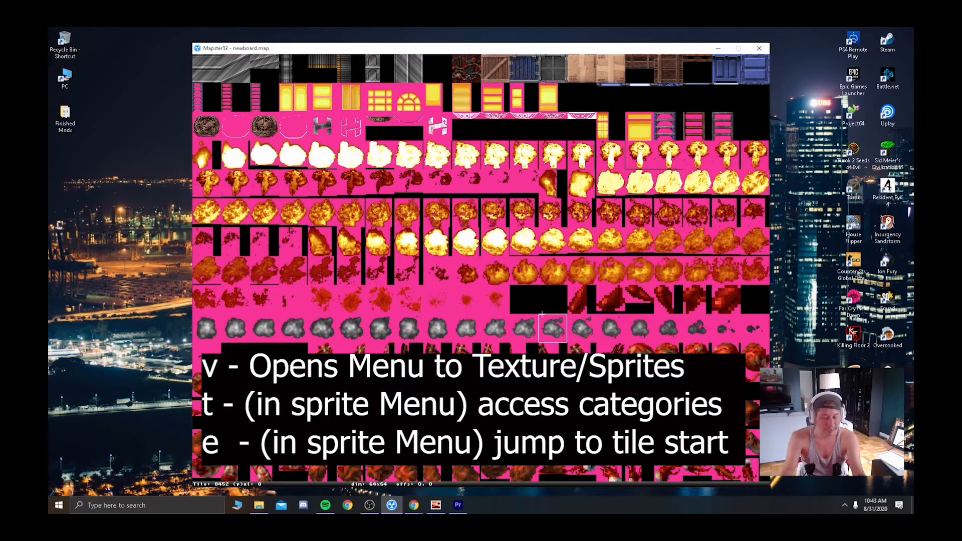
Choose the dark ribbed tile 6504 from the SURFACE_METAL category and apply it to the far wall of the lowered sector.
{"action": "key", "text": "t"}
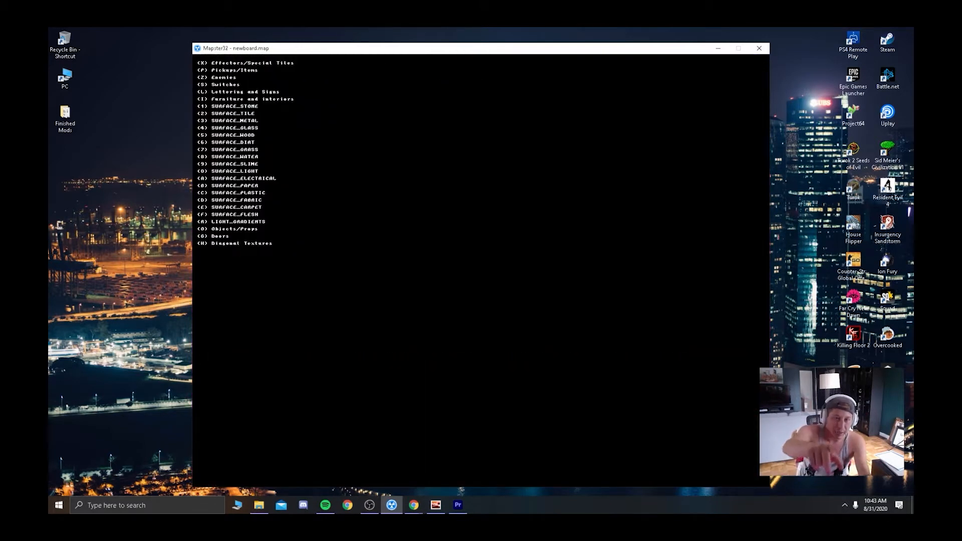
{"action": "key", "text": "Escape"}
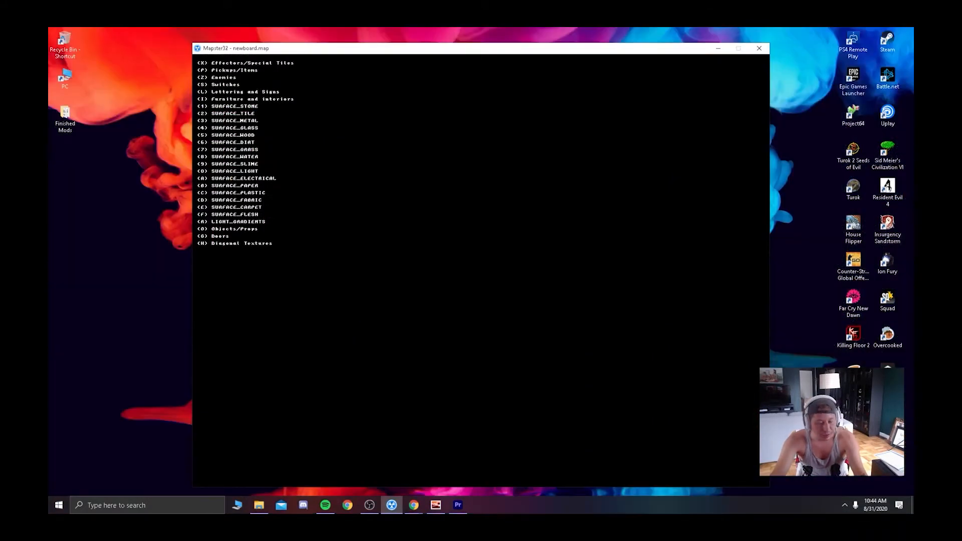
{"action": "key", "text": "s"}
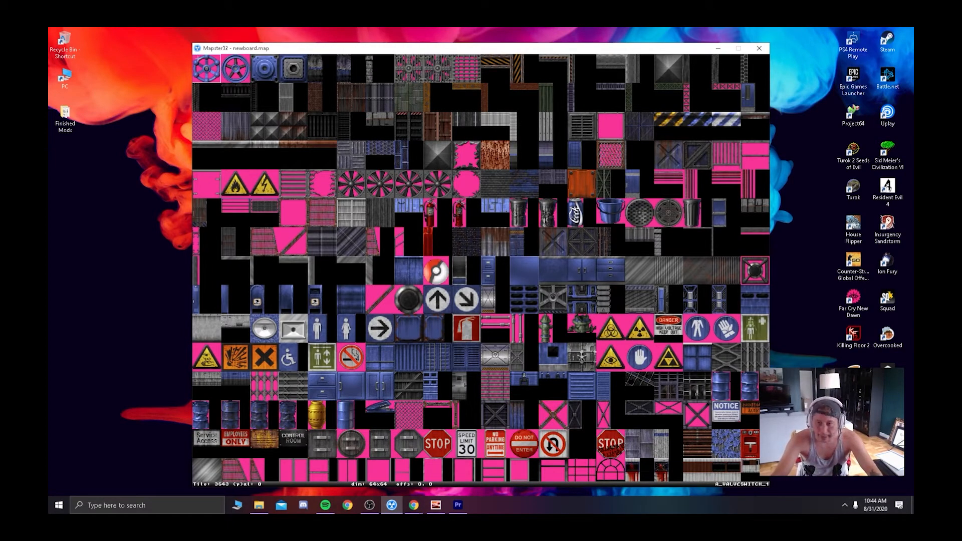
{"action": "scroll", "coordinate": [444, 309], "scroll_direction": "down", "scroll_amount": 10}
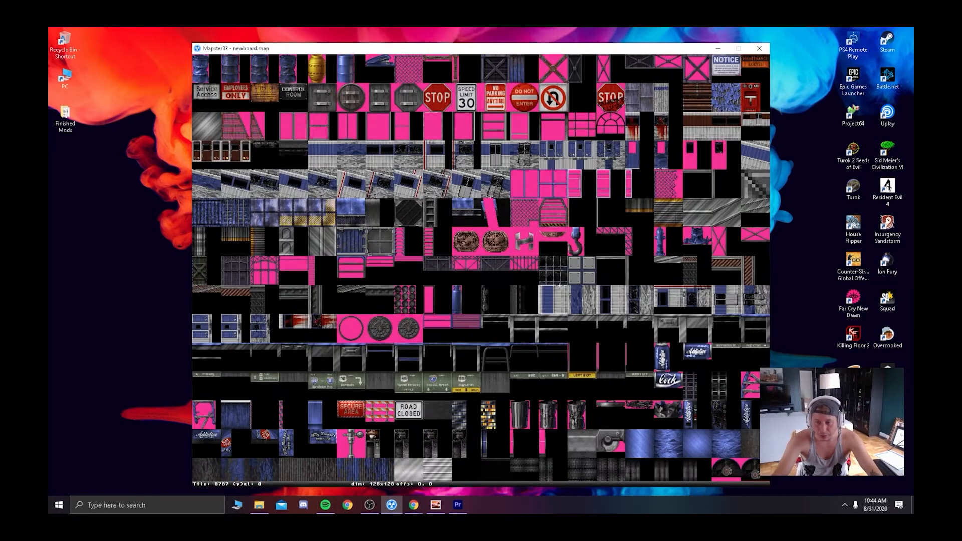
{"action": "scroll", "coordinate": [444, 308], "scroll_direction": "up", "scroll_amount": 5}
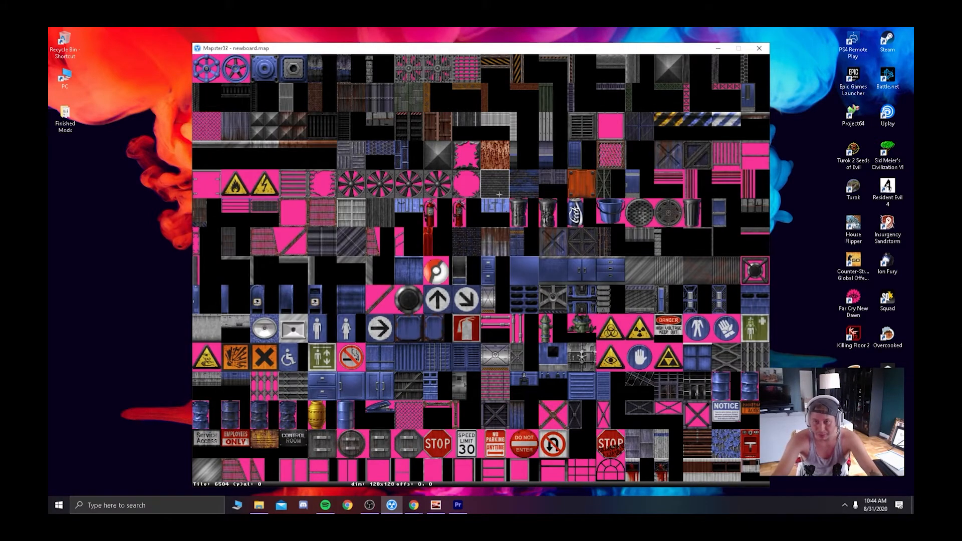
{"action": "left_click", "coordinate": [498, 194]}
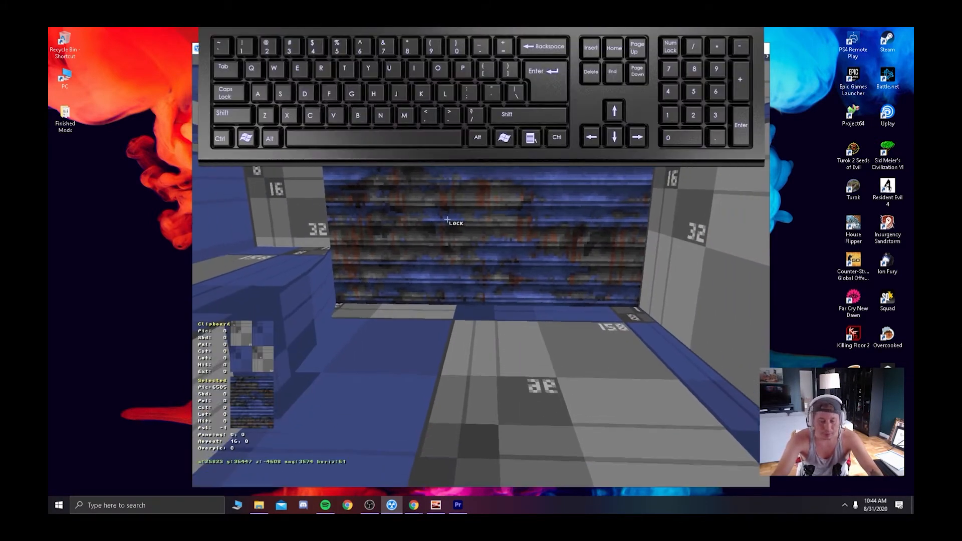
{"action": "key", "text": "v"}
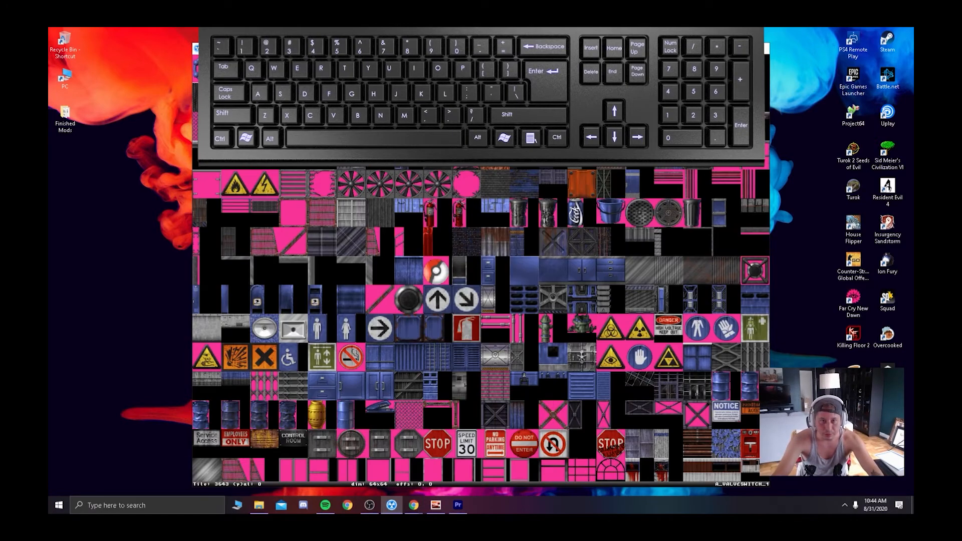
{"action": "left_click", "coordinate": [497, 190]}
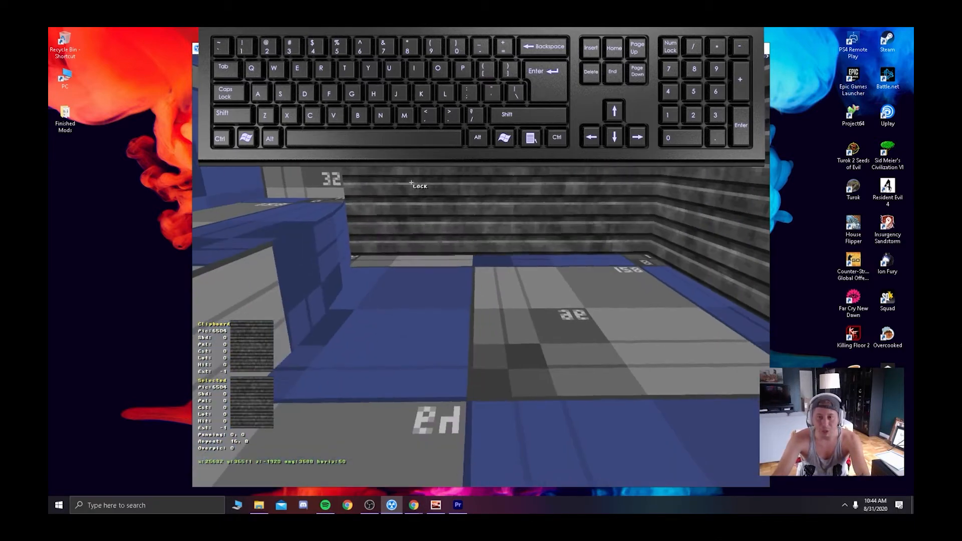
Copy the ribbed metal texture from the far wall and paste it onto the adjoining walls.
{"action": "key", "text": "ctrl+z"}
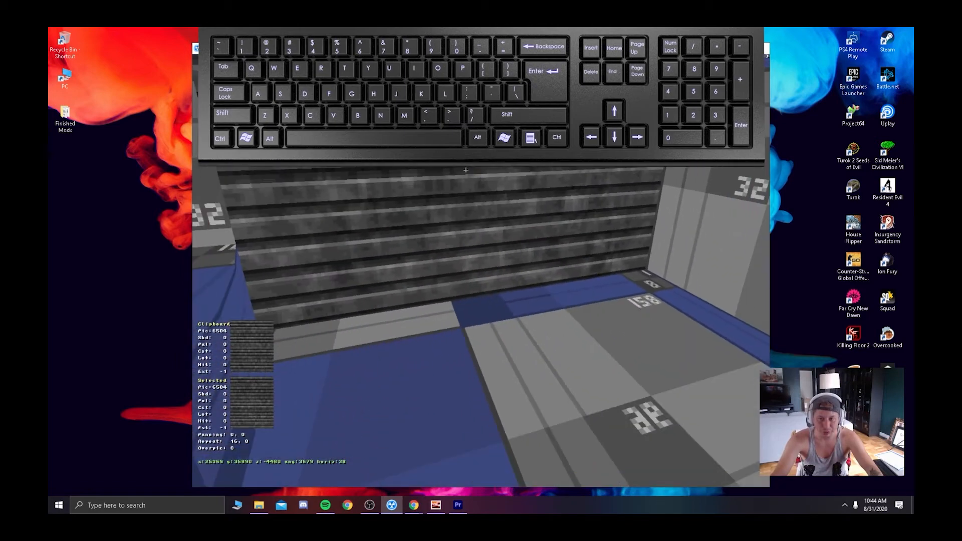
{"action": "key", "text": "Tab"}
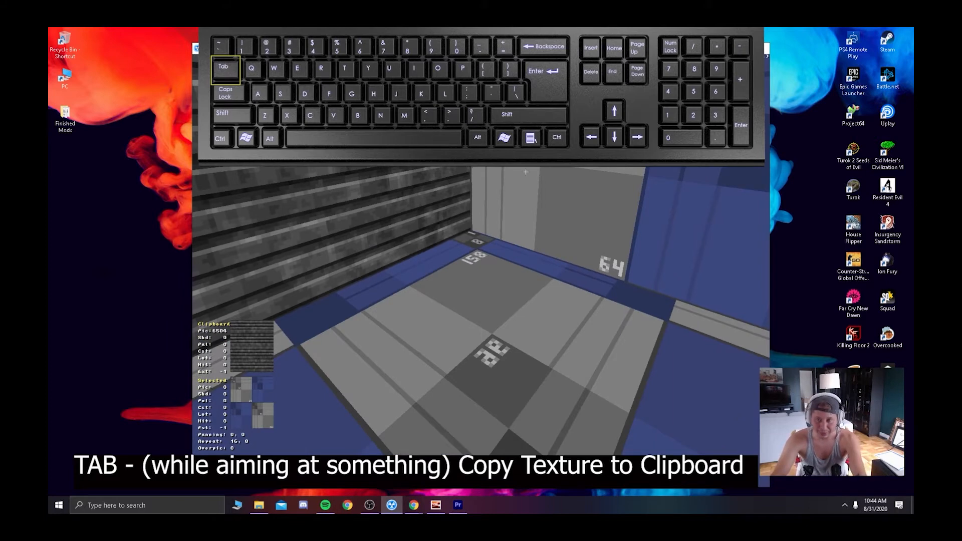
{"action": "key", "text": "Return"}
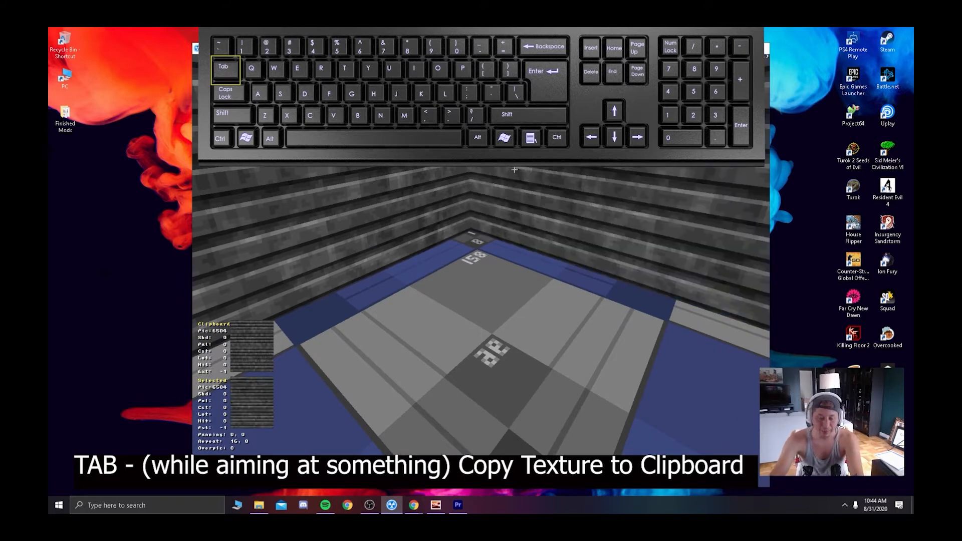
{"action": "right_click_drag", "start_coordinate": [514, 170], "coordinate": [661, 185]}
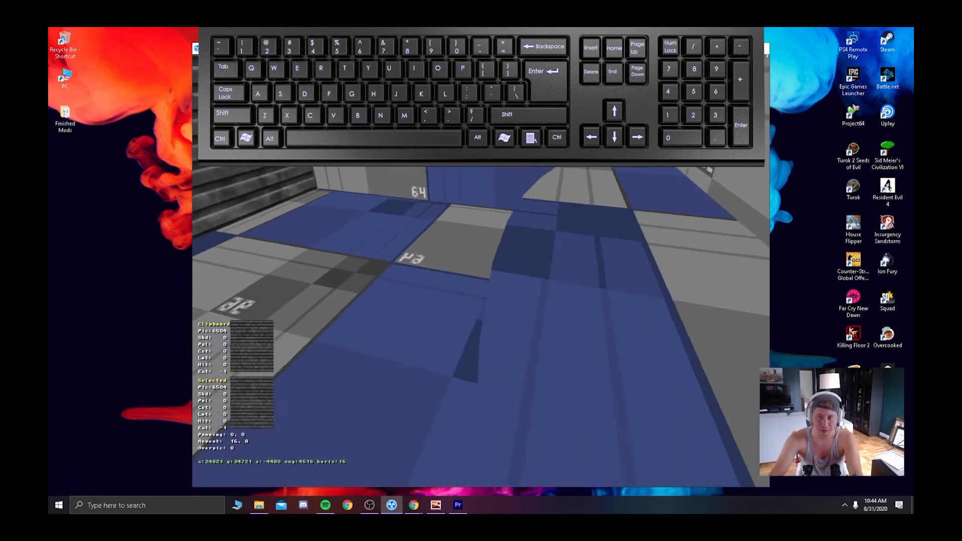
{"action": "key", "text": "Return"}
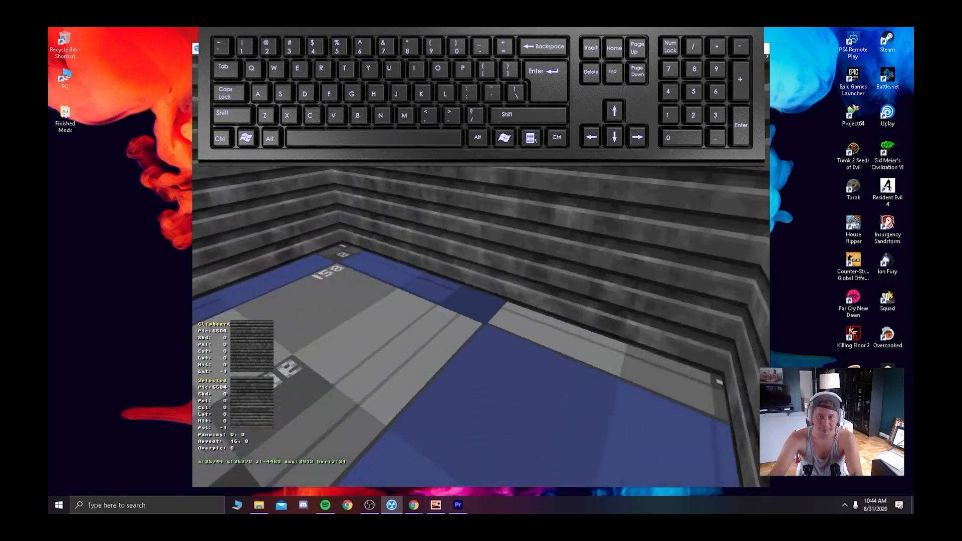
Face the far ribbed wall and raise its vertical texture repeat to 37.
{"action": "key", "text": "Left"}
{"action": "key", "text": "Down"}
{"action": "key", "text": "Up"}
{"action": "key", "text": "Down"}
{"action": "key", "text": "Up"}
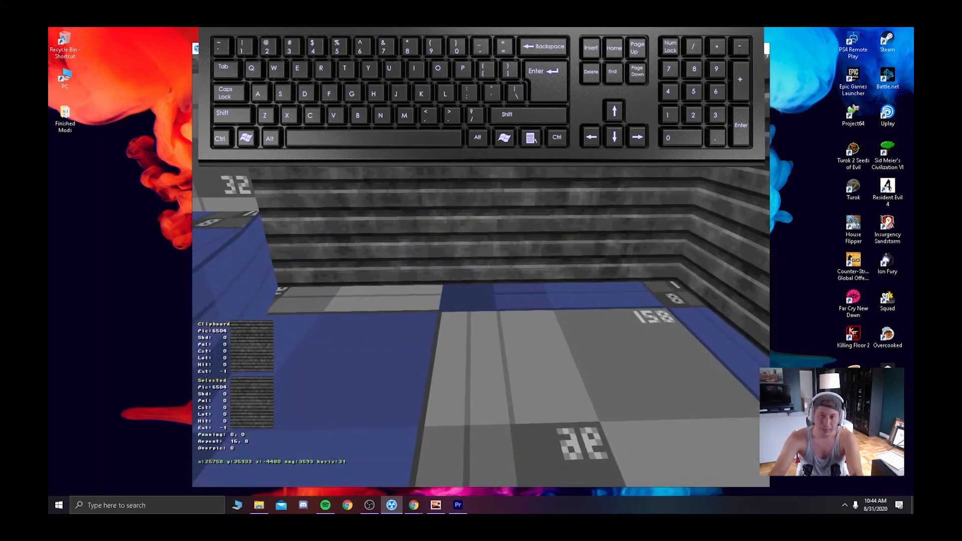
{"action": "right_click_drag", "start_coordinate": [454, 175], "coordinate": [457, 165]}
{"action": "key", "text": "Down"}
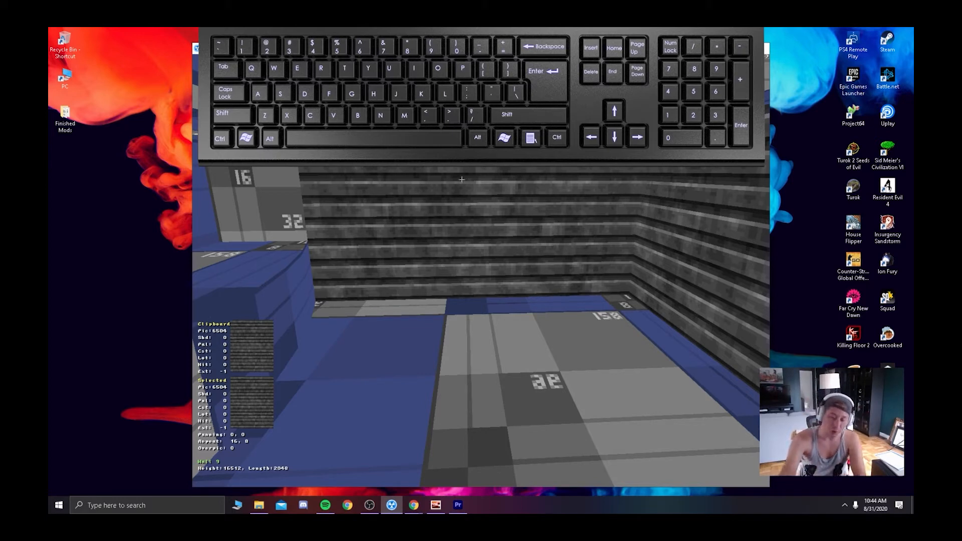
{"action": "key", "text": "KP_8"}
{"action": "key", "text": "KP_2"}
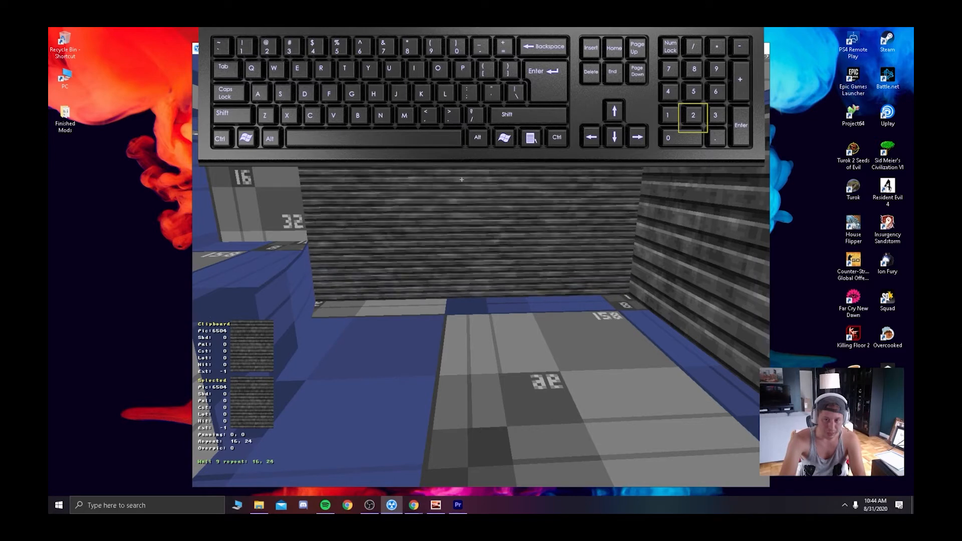
{"action": "key", "text": "KP_8"}
{"action": "key", "text": "KP_8"}
{"action": "key", "text": "KP_8"}
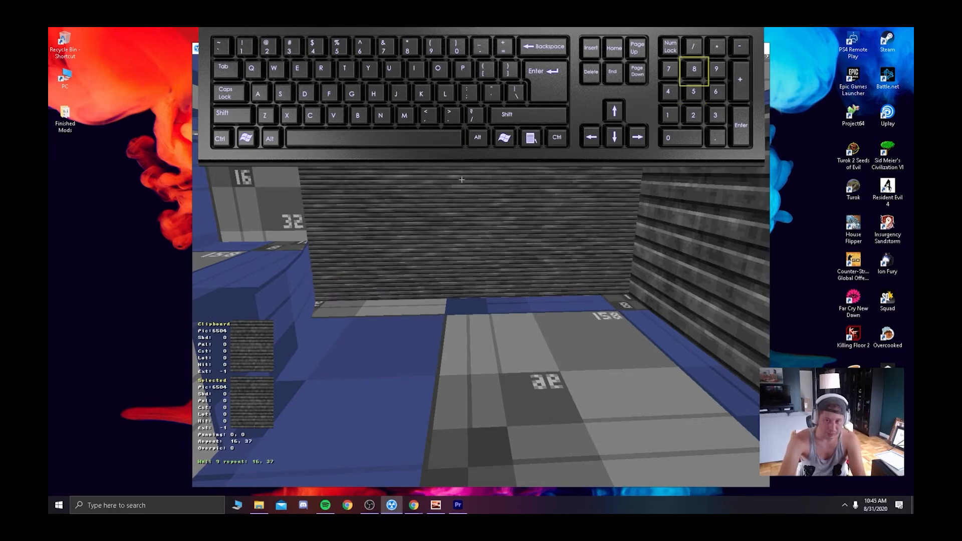
Stretch the far wall's texture by setting its repeat to 42, 1.
{"action": "key", "text": "KP_8"}
{"action": "key", "text": "KP_8"}
{"action": "key", "text": "KP_8"}
{"action": "key", "text": "KP_8"}
{"action": "key", "text": "KP_8"}
{"action": "key", "text": "KP_8"}
{"action": "key", "text": "KP_8"}
{"action": "key", "text": "KP_8"}
{"action": "key", "text": "KP_8"}
{"action": "key", "text": "KP_8"}
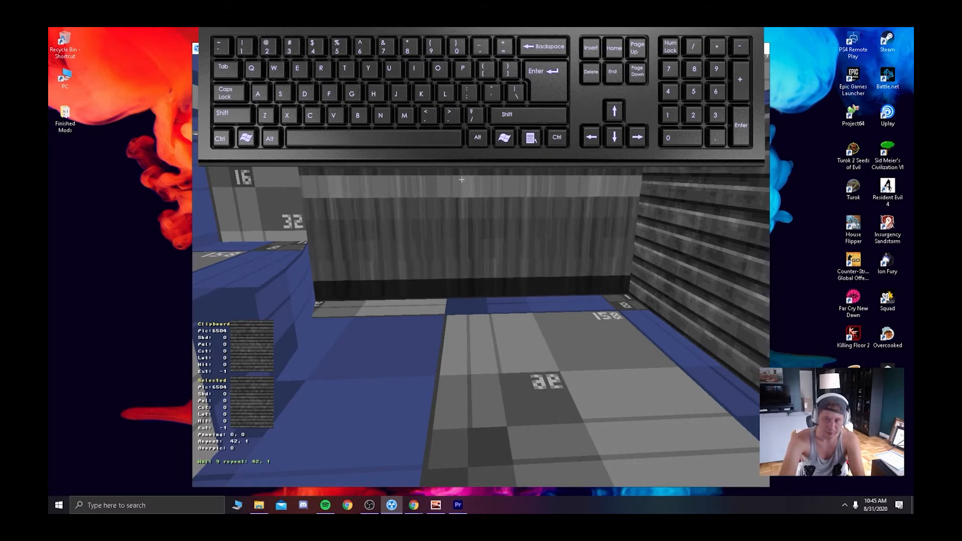
Set the far wall's texture repeat to 0 horizontally and 13 vertically.
{"action": "key", "text": "KP_4"}
{"action": "key", "text": "KP_4"}
{"action": "key", "text": "KP_4"}
{"action": "key", "text": "KP_4"}
{"action": "key", "text": "KP_4"}
{"action": "key", "text": "KP_4"}
{"action": "key", "text": "KP_4"}
{"action": "key", "text": "KP_4"}
{"action": "key", "text": "KP_2"}
{"action": "key", "text": "KP_2"}
{"action": "key", "text": "KP_2"}
{"action": "key", "text": "KP_2"}
{"action": "key", "text": "KP_2"}
{"action": "key", "text": "KP_2"}
{"action": "key", "text": "KP_2"}
{"action": "key", "text": "KP_2"}
{"action": "key", "text": "KP_2"}
{"action": "key", "text": "KP_2"}
{"action": "key", "text": "KP_2"}
{"action": "key", "text": "KP_2"}
{"action": "key", "text": "KP_2"}
{"action": "key", "text": "KP_2"}
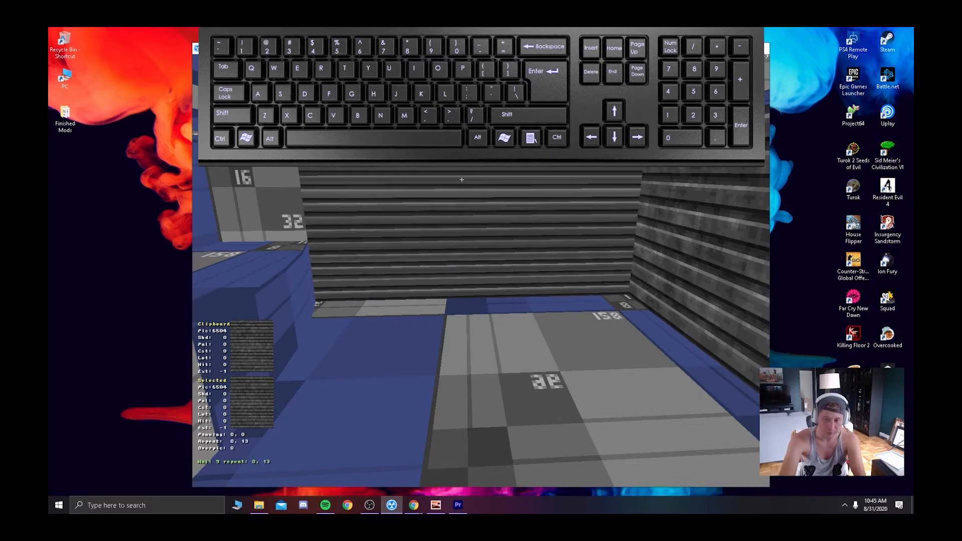
Reset the far wall's texture scaling and compress it horizontally to a repeat of 142, 16.
{"action": "key", "text": "slash"}
{"action": "key", "text": "KP_6"}
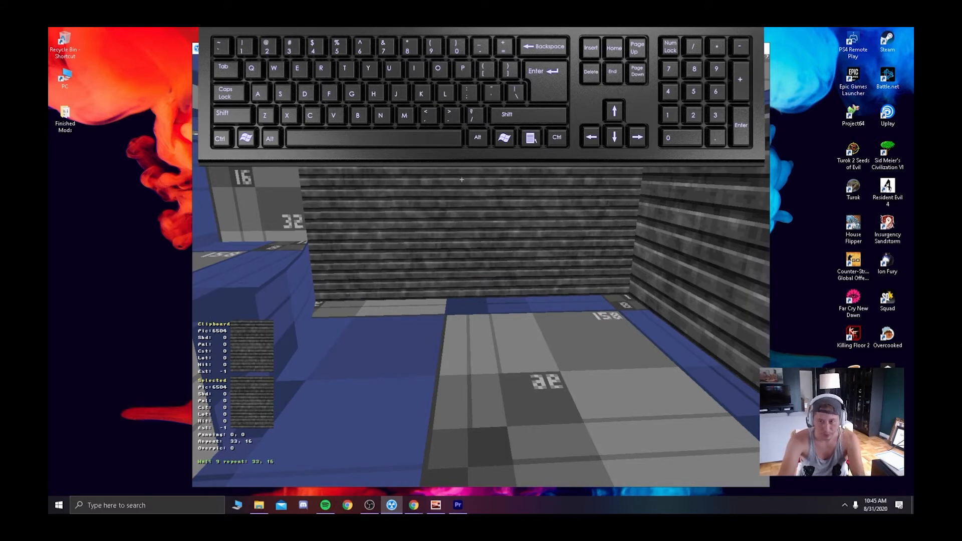
{"action": "key", "text": "KP_6"}
{"action": "key", "text": "KP_6"}
{"action": "key", "text": "KP_6"}
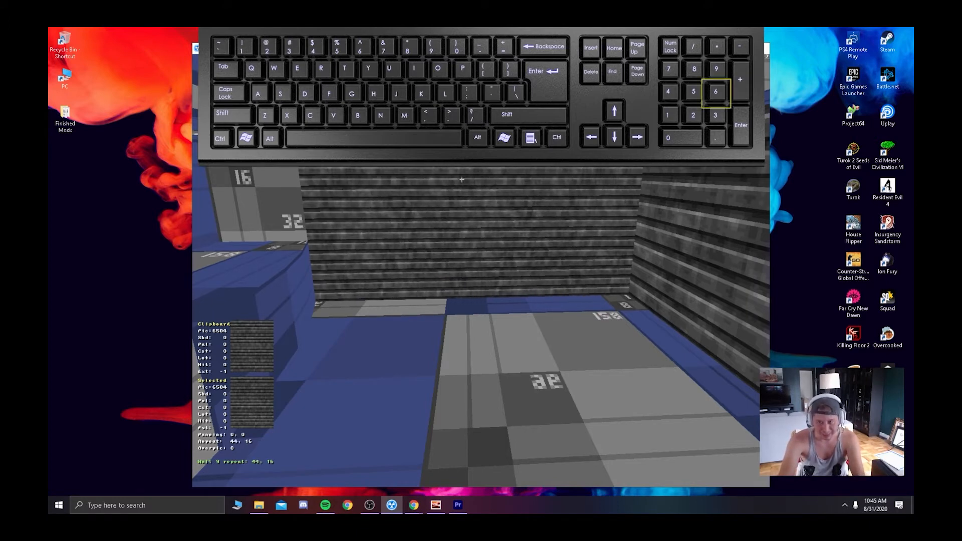
{"action": "key", "text": "KP_6"}
{"action": "key", "text": "KP_6"}
{"action": "key", "text": "KP_6"}
{"action": "key", "text": "KP_6"}
{"action": "key", "text": "KP_6"}
{"action": "key", "text": "KP_6"}
{"action": "key", "text": "KP_6"}
{"action": "key", "text": "KP_6"}
{"action": "key", "text": "KP_6"}
{"action": "key", "text": "KP_6"}
{"action": "key", "text": "KP_6"}
{"action": "key", "text": "KP_6"}
{"action": "key", "text": "KP_6"}
{"action": "key", "text": "KP_6"}
{"action": "key", "text": "KP_6"}
{"action": "key", "text": "KP_6"}
{"action": "key", "text": "KP_6"}
{"action": "key", "text": "KP_6"}
{"action": "key", "text": "KP_6"}
{"action": "key", "text": "KP_6"}
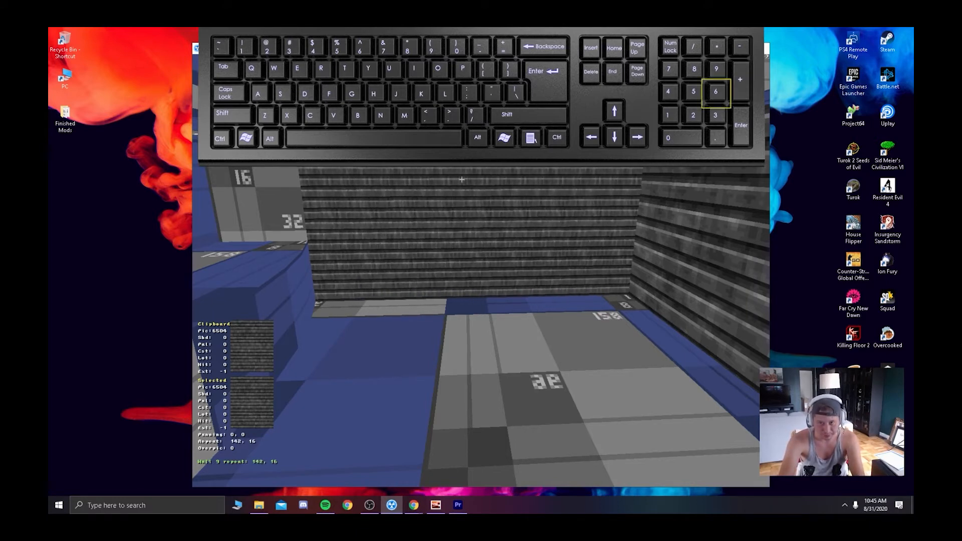
Lower the far wall's horizontal texture repeat to 14.
{"action": "key", "text": "KP_4"}
{"action": "key", "text": "KP_4"}
{"action": "key", "text": "KP_4"}
{"action": "key", "text": "KP_4"}
{"action": "key", "text": "KP_4"}
{"action": "key", "text": "KP_4"}
{"action": "key", "text": "KP_4"}
{"action": "key", "text": "KP_4"}
{"action": "key", "text": "KP_4"}
{"action": "key", "text": "KP_4"}
{"action": "key", "text": "KP_4"}
{"action": "key", "text": "KP_4"}
{"action": "key", "text": "KP_4"}
{"action": "key", "text": "KP_4"}
{"action": "key", "text": "KP_4"}
{"action": "key", "text": "KP_4"}
{"action": "key", "text": "KP_4"}
{"action": "key", "text": "KP_4"}
{"action": "key", "text": "KP_4"}
{"action": "key", "text": "KP_4"}
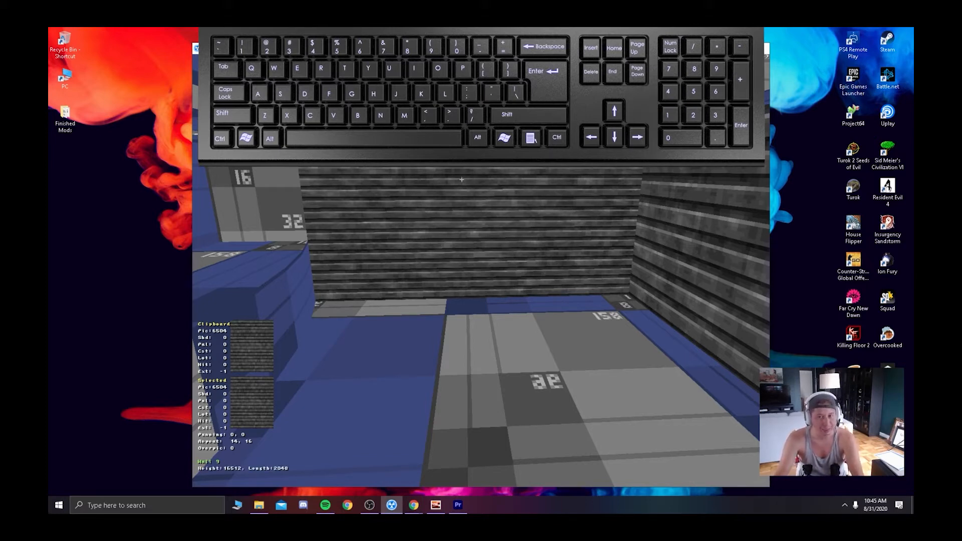
Apply the best possible texture wrap to the far wall and the adjoining ribbed wall, and inspect both.
{"action": "key", "text": "alt+w"}
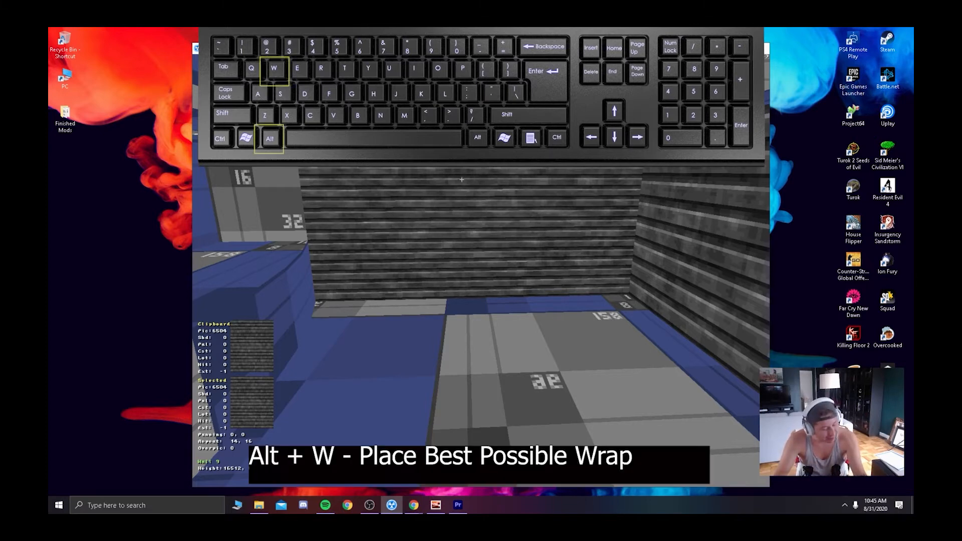
{"action": "key", "text": "alt+w"}
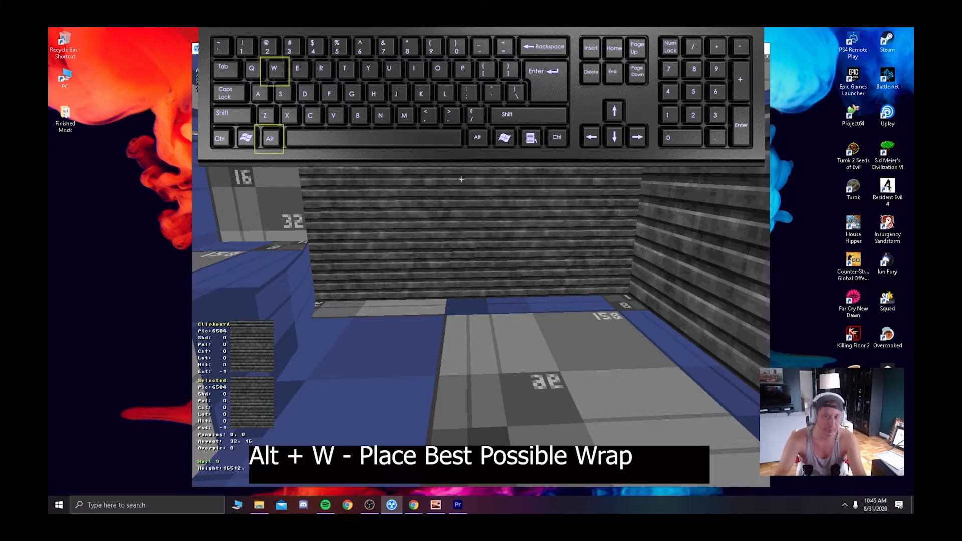
{"action": "left_click_drag", "start_coordinate": [464, 178], "coordinate": [464, 178]}
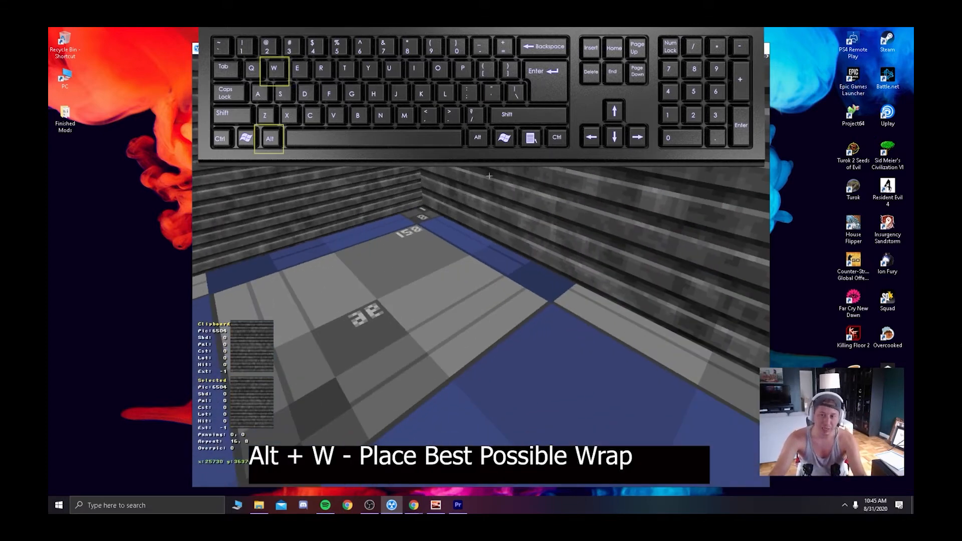
{"action": "key", "text": "alt+w"}
{"action": "left_click_drag", "start_coordinate": [540, 191], "coordinate": [537, 190]}
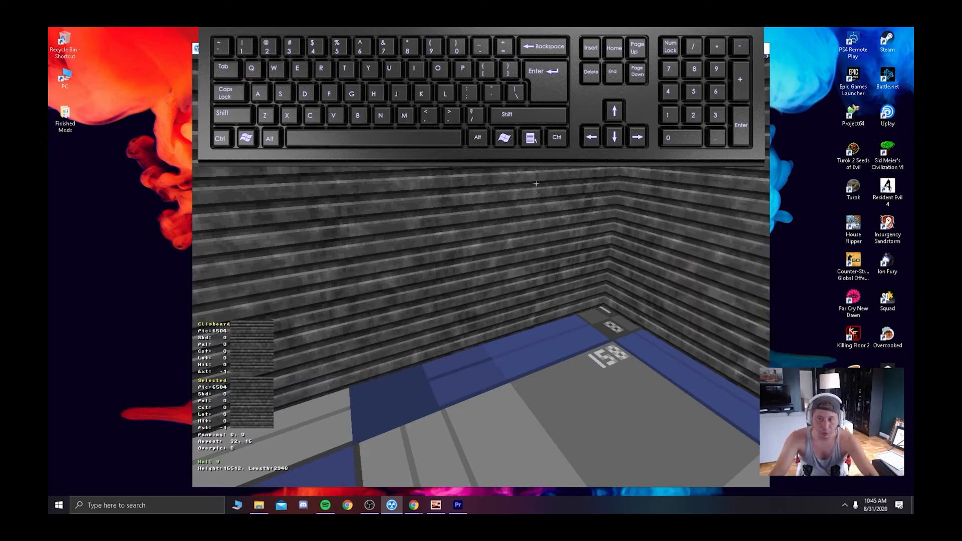
{"action": "right_click_drag", "start_coordinate": [542, 184], "coordinate": [554, 187]}
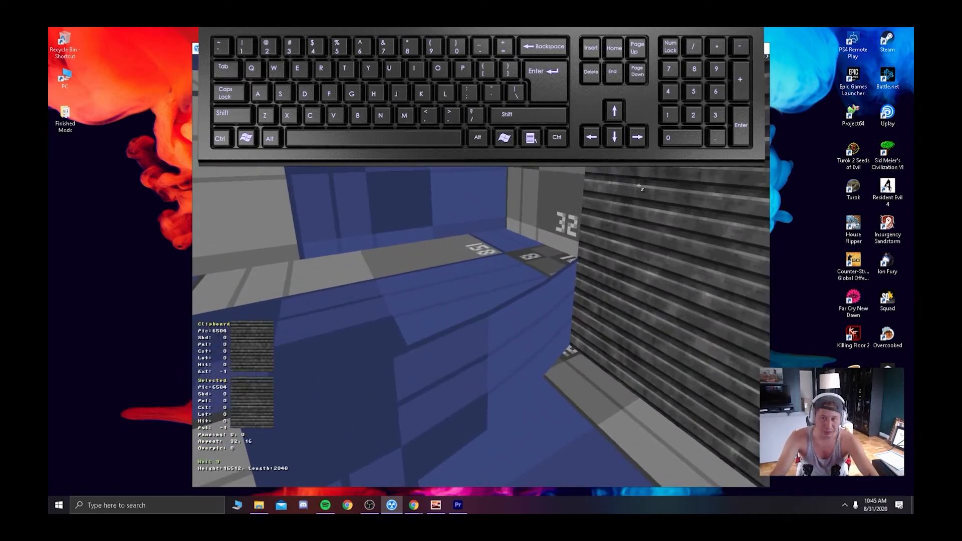
{"action": "right_click_drag", "start_coordinate": [627, 180], "coordinate": [627, 179]}
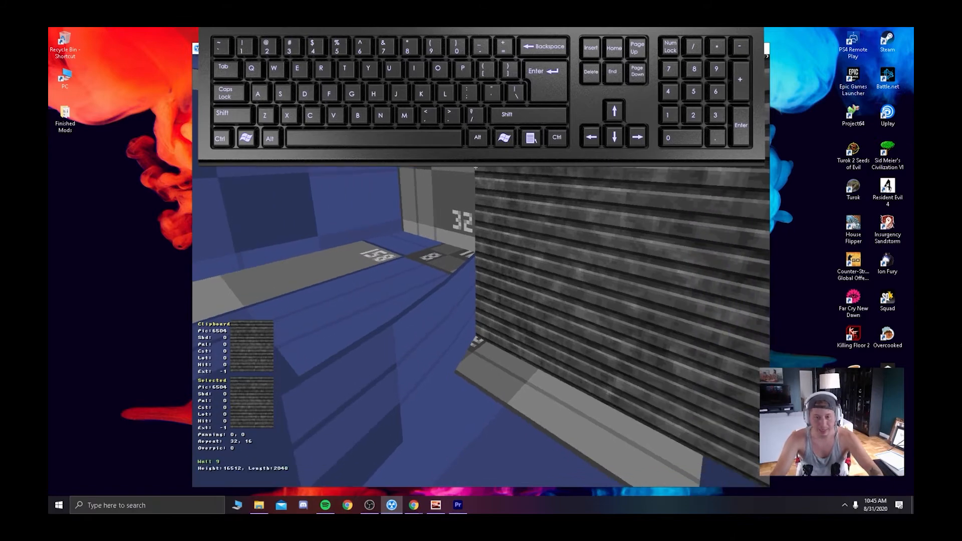
Auto-wrap the ribbed texture to fit the walls beside the curved raised sector and examine the result around the room.
{"action": "right_click_drag", "start_coordinate": [423, 189], "coordinate": [423, 190]}
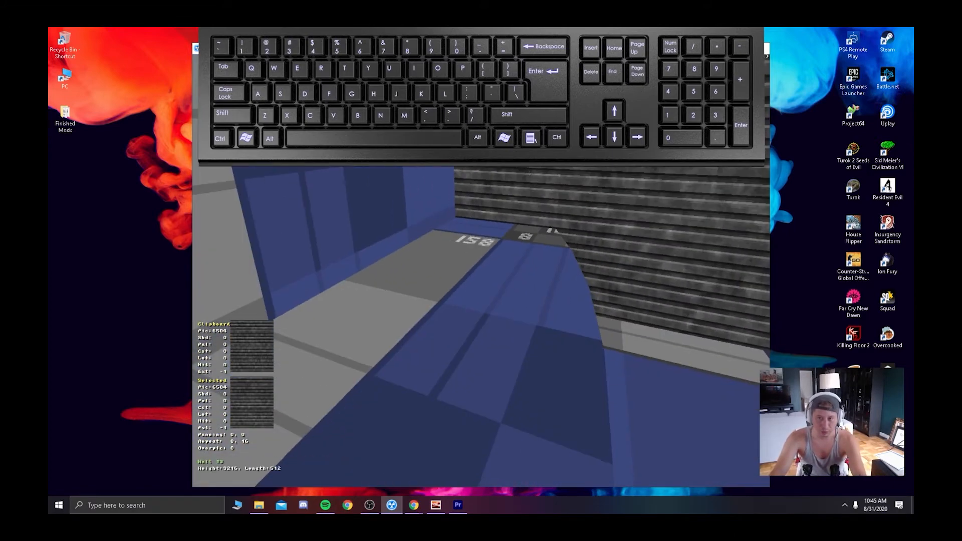
{"action": "right_click_drag", "start_coordinate": [561, 229], "coordinate": [561, 228]}
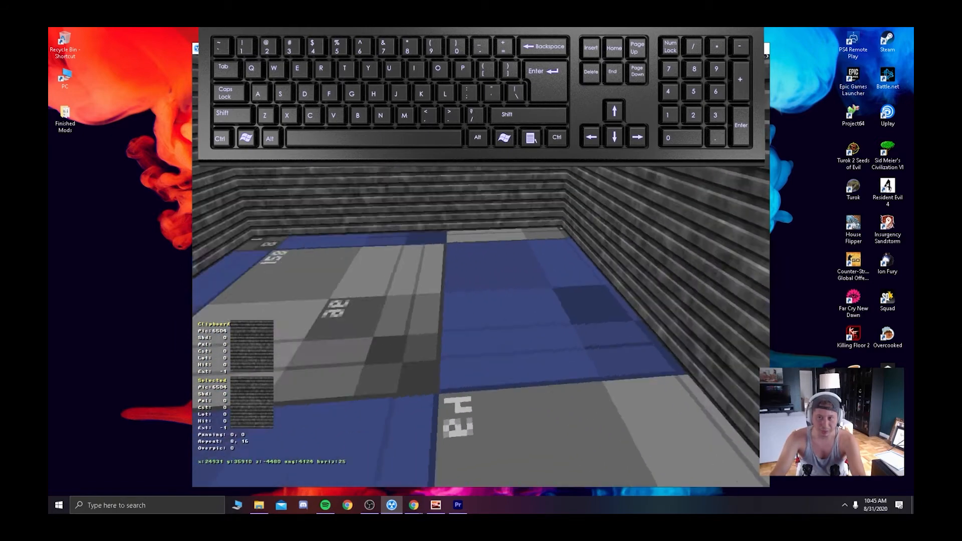
{"action": "key", "text": "period"}
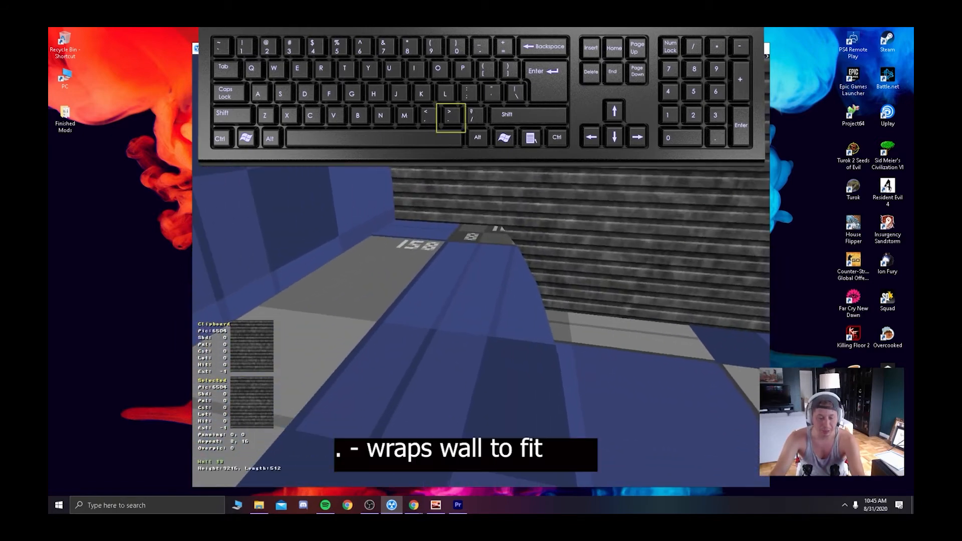
{"action": "right_click_drag", "start_coordinate": [561, 229], "coordinate": [560, 228]}
{"action": "key", "text": "Up"}
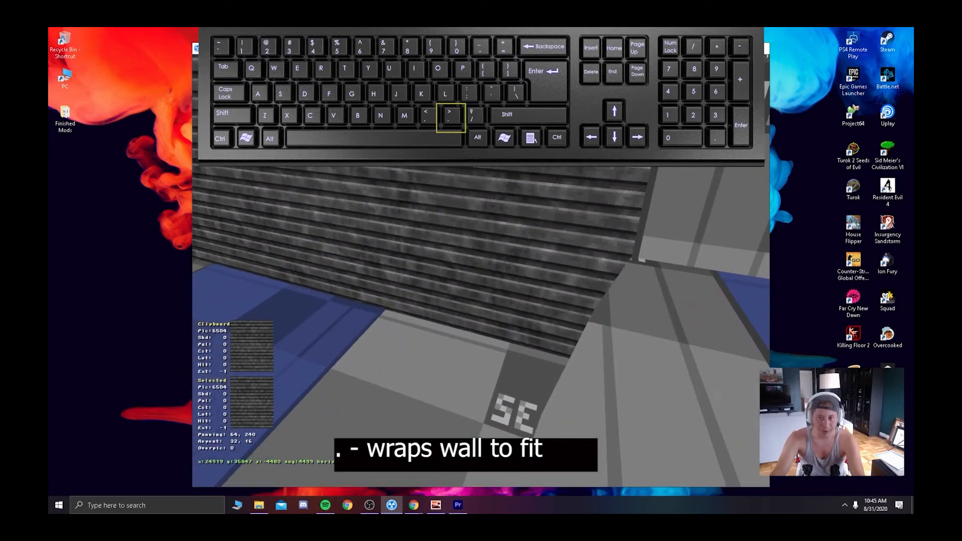
{"action": "key", "text": "Up"}
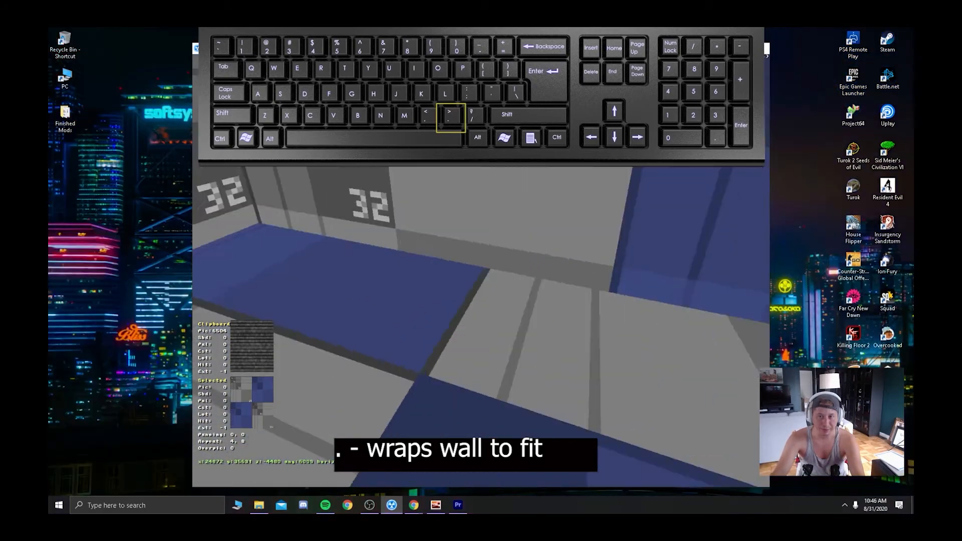
{"action": "key", "text": "Up"}
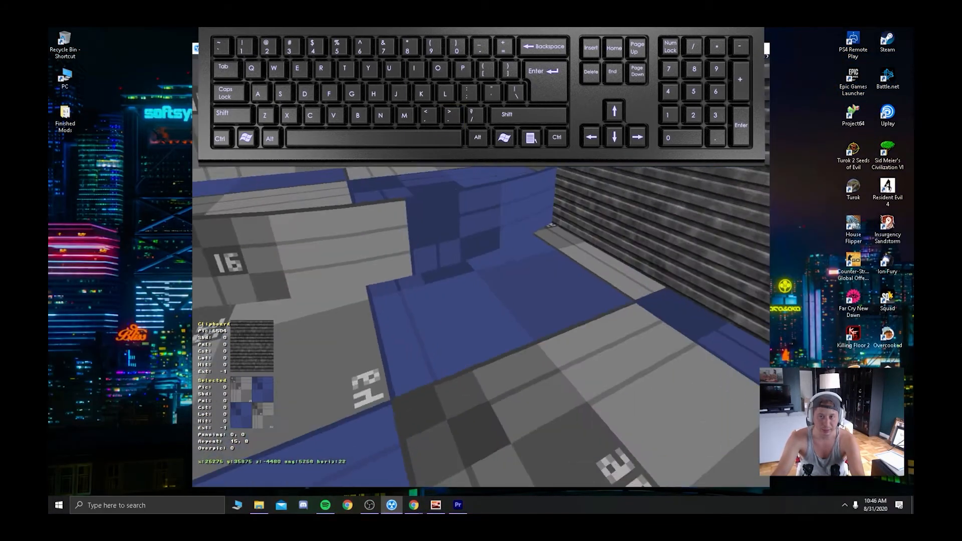
Try to paste the copied ribbed texture onto the plain short wall above the raised step and auto-wrap it, and undo it.
{"action": "key", "text": "Return"}
{"action": "key", "text": "Up"}
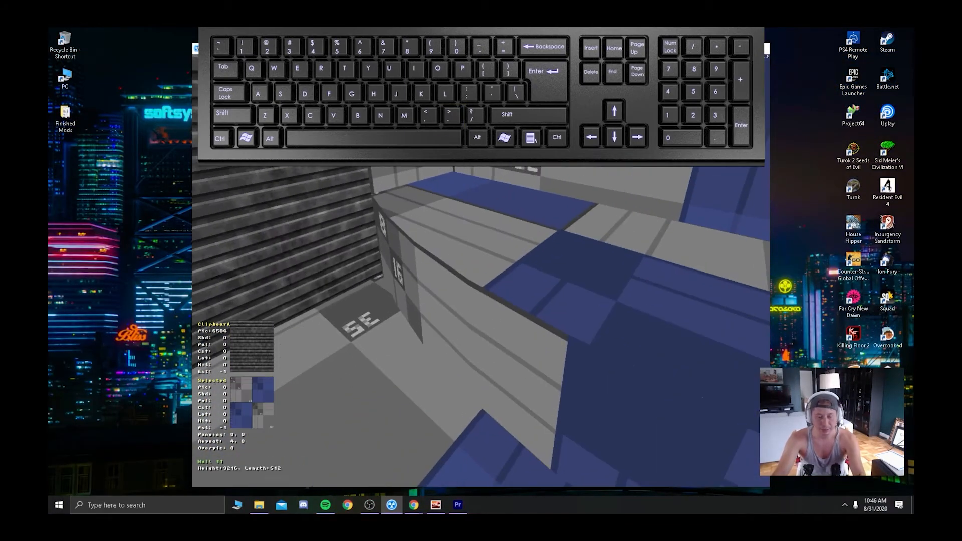
{"action": "key", "text": "Up"}
{"action": "key", "text": "Down"}
{"action": "key", "text": "Down"}
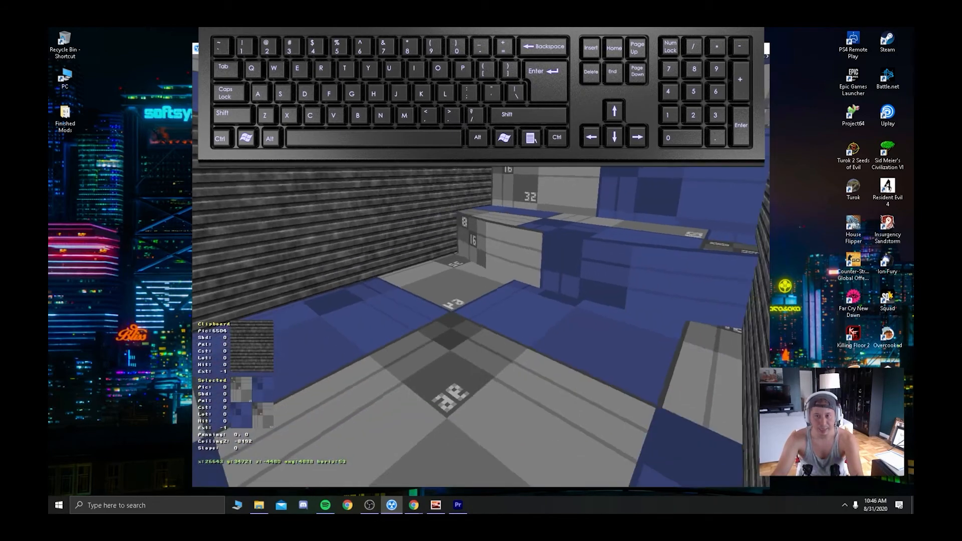
{"action": "key", "text": "Up"}
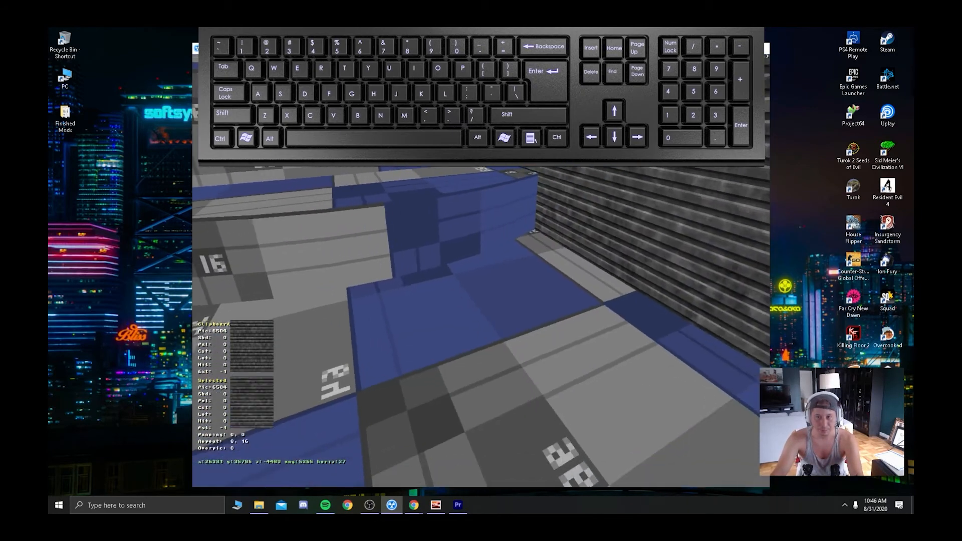
{"action": "key", "text": "period"}
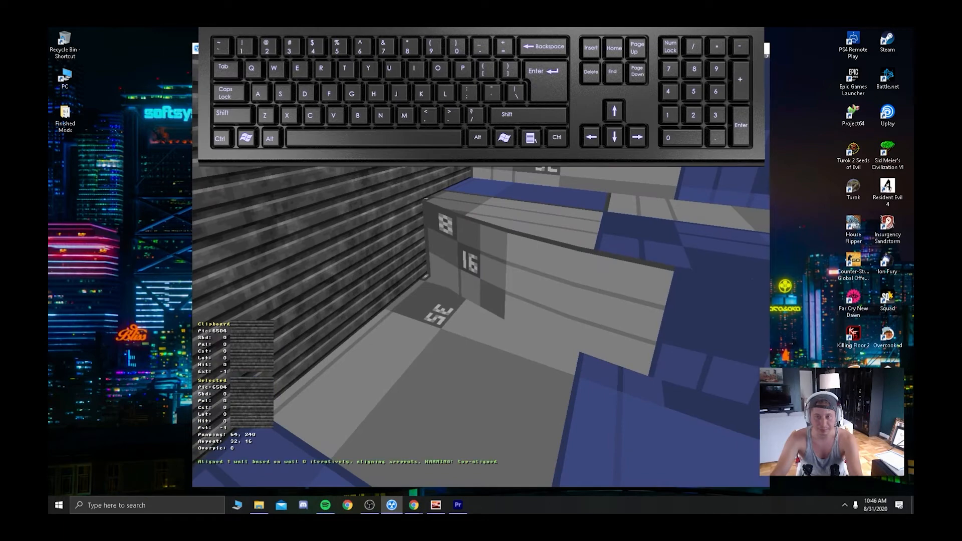
{"action": "key", "text": "ctrl+z"}
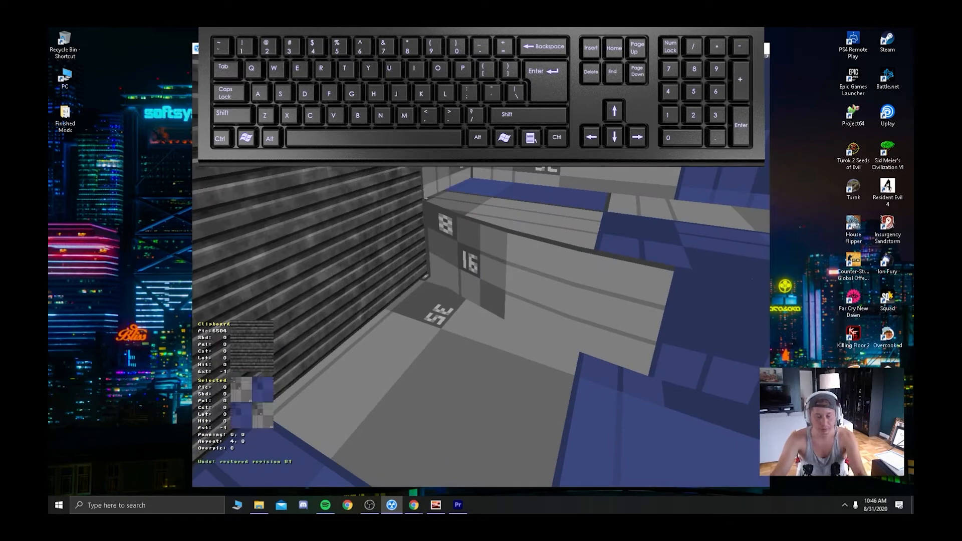
{"action": "key", "text": "period"}
{"action": "key", "text": "ctrl+z"}
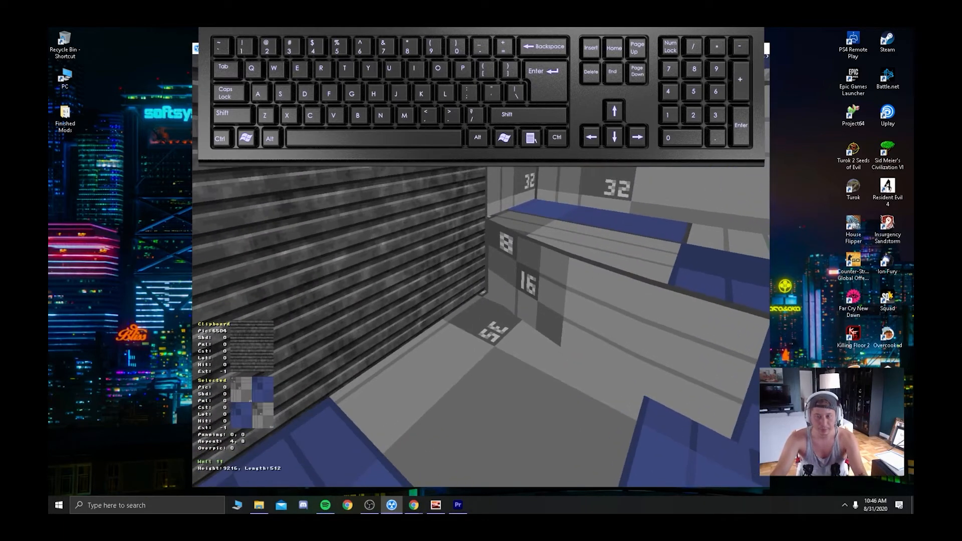
Paste the ribbed texture, tile 6504, onto the short wall above the raised step and auto-wrap it with the adjoining long wall.
{"action": "key", "text": "Return"}
{"action": "key", "text": "period"}
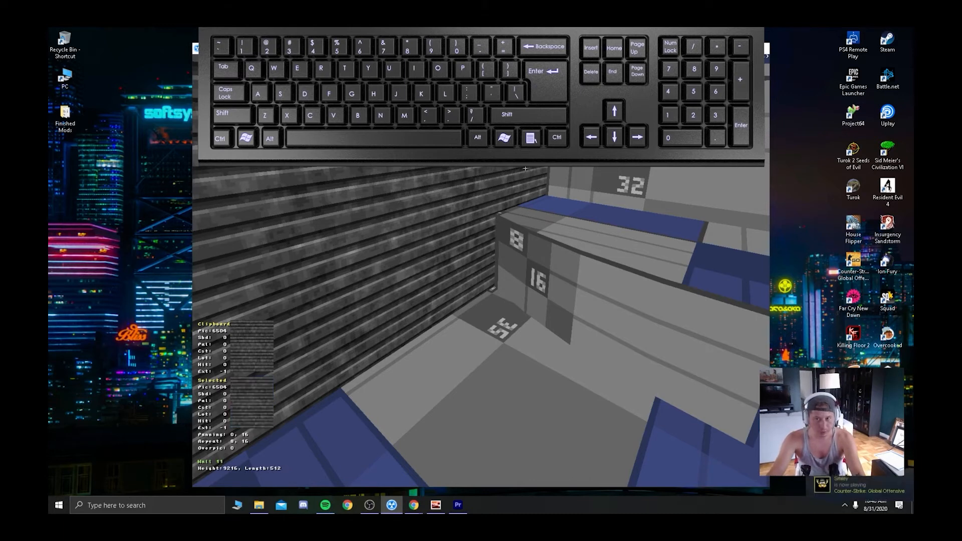
{"action": "left_click_drag", "start_coordinate": [520, 173], "coordinate": [524, 167]}
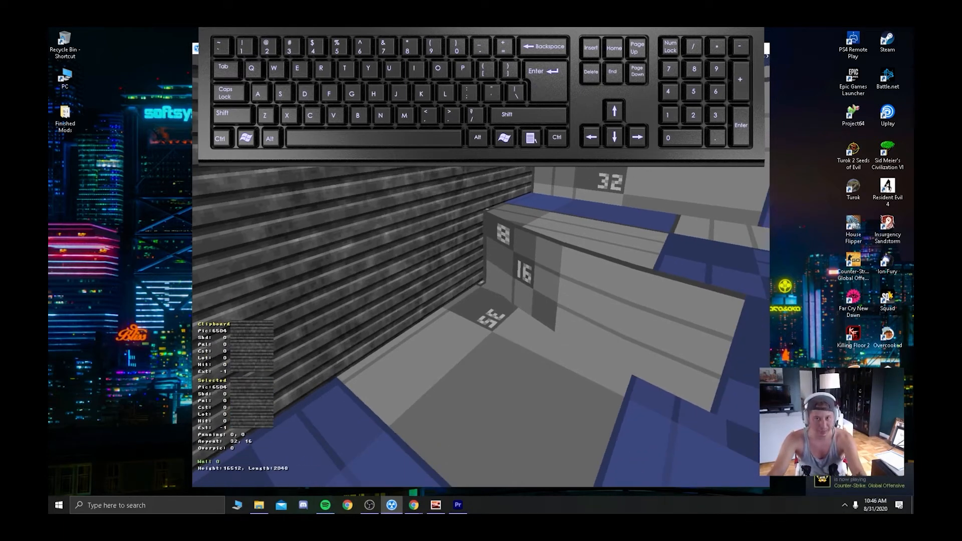
{"action": "key", "text": "period"}
Examine the ribbed walls around the room and check how their textures line up at the corners.
{"action": "key", "text": "Down"}
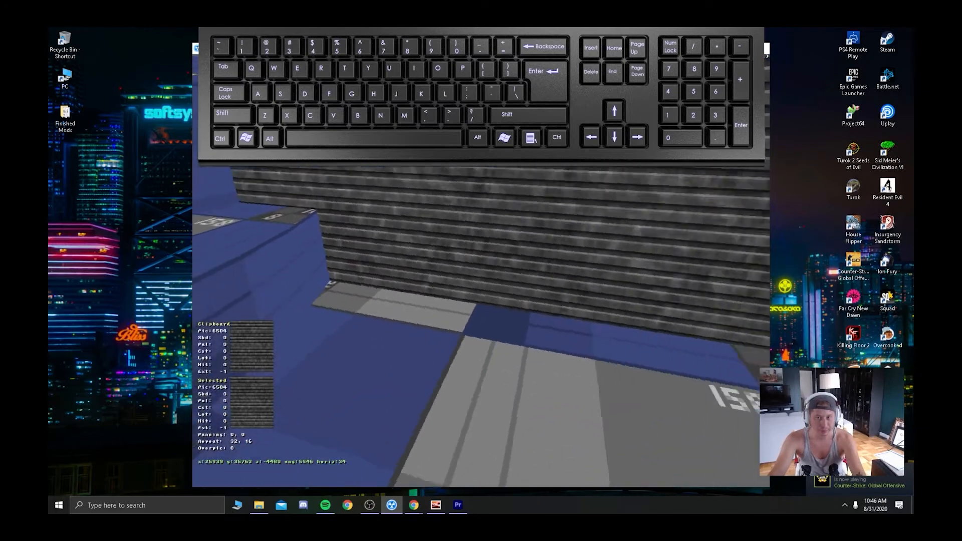
{"action": "key", "text": "Down"}
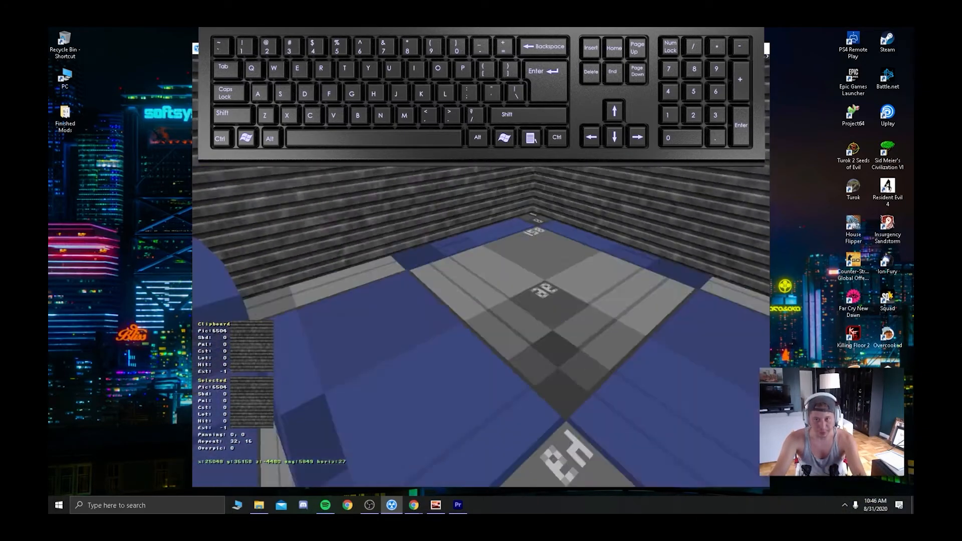
{"action": "key", "text": "Down"}
{"action": "key", "text": "Up"}
{"action": "key", "text": "Up"}
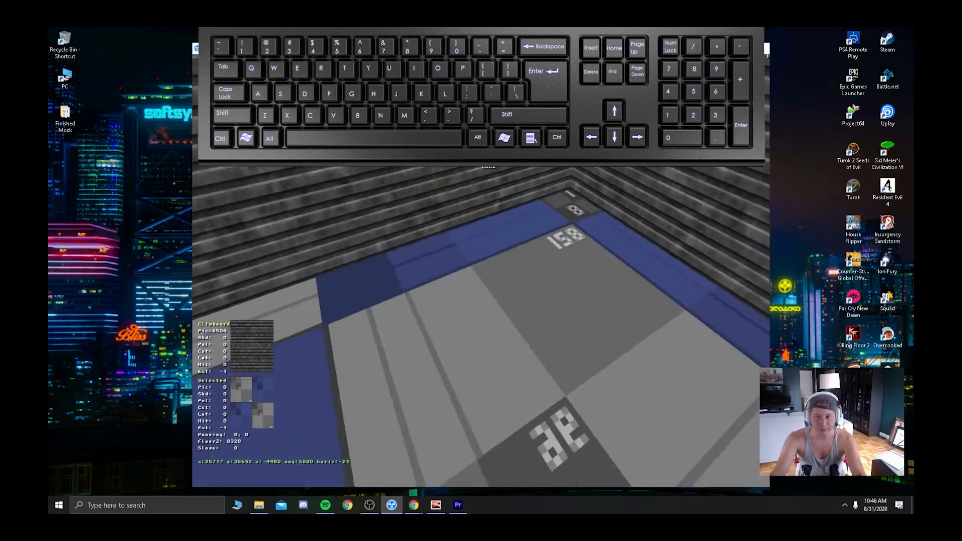
{"action": "key", "text": "Down"}
{"action": "key", "text": "Up"}
{"action": "key", "text": "Down"}
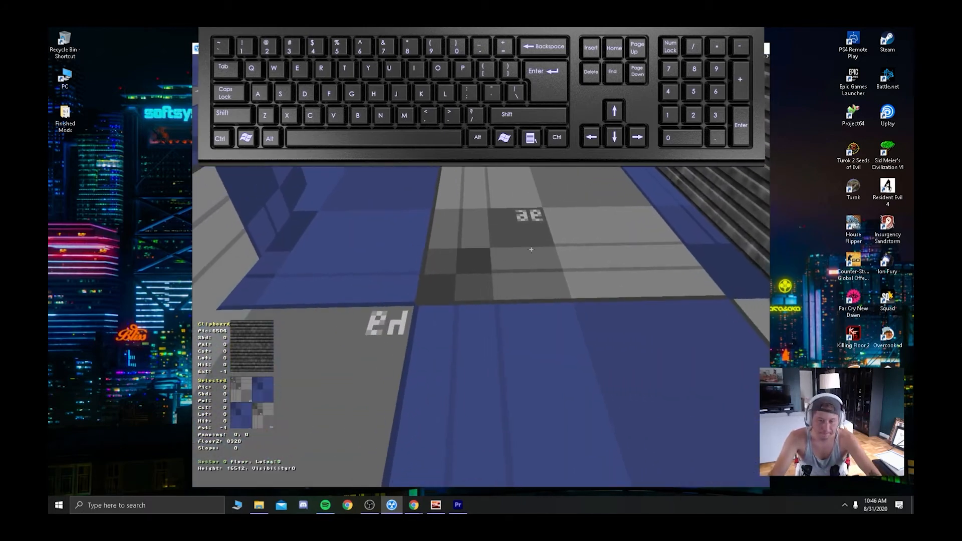
Apply the dark asphalt texture, tile 6146, to the main floor and shift its panning to 65, 146.
{"action": "key", "text": "v"}
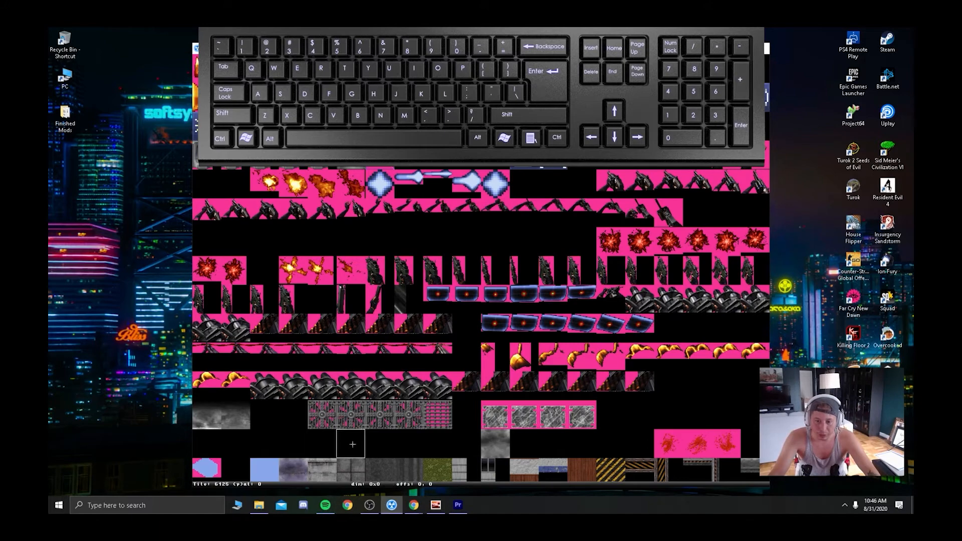
{"action": "scroll", "coordinate": [368, 429], "scroll_direction": "down", "scroll_amount": 3}
{"action": "left_click", "coordinate": [394, 400]}
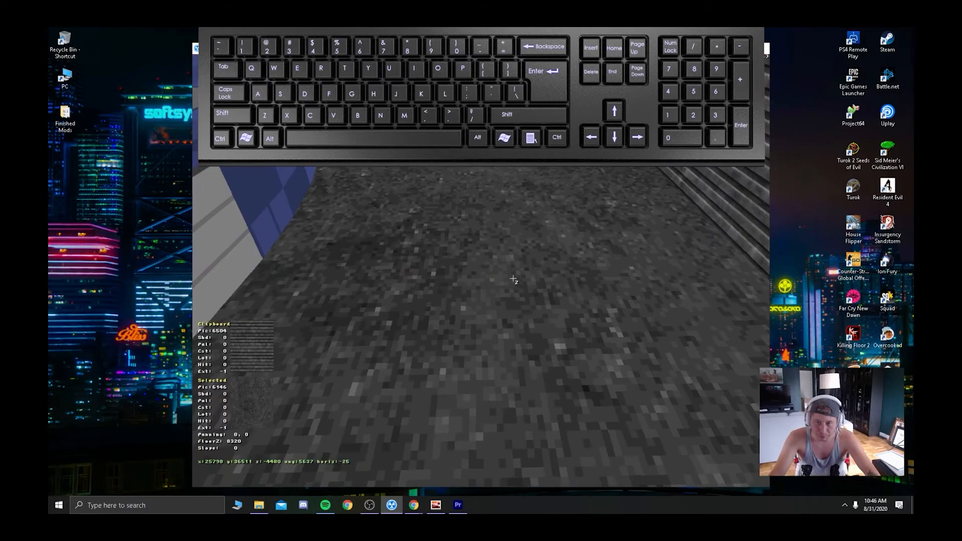
{"action": "right_click_drag", "start_coordinate": [515, 279], "coordinate": [499, 312]}
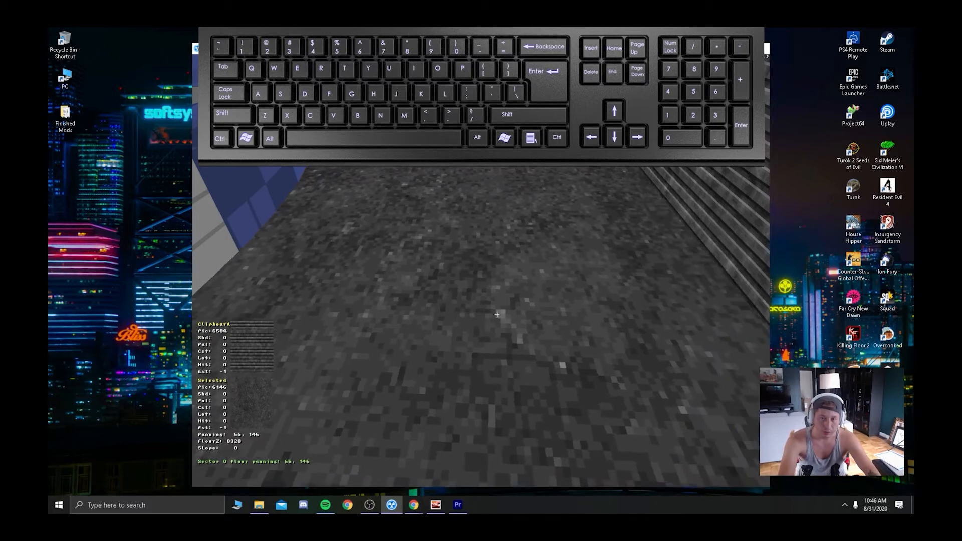
{"action": "left_click_drag", "start_coordinate": [496, 314], "coordinate": [442, 241]}
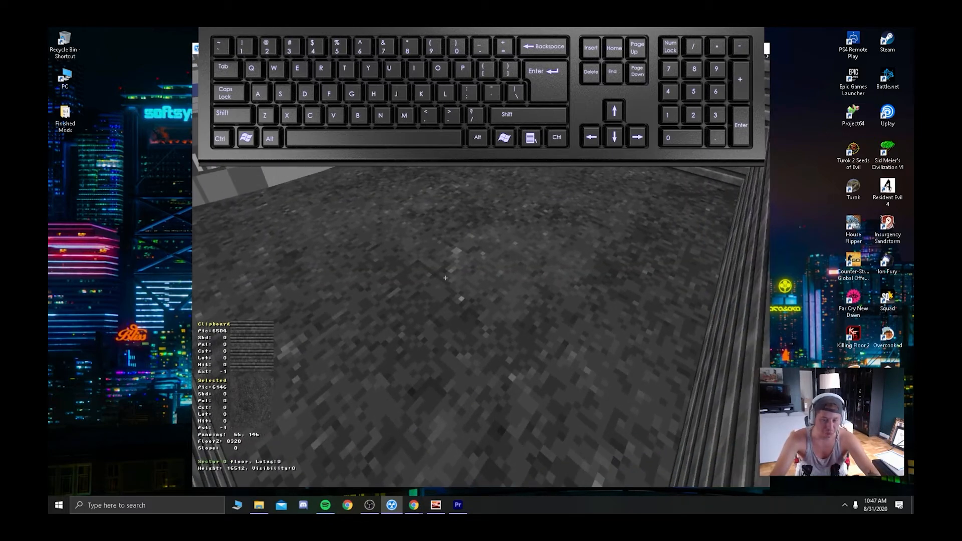
Toggle the main floor's texture expansion on and off to compare the fine and coarse texture scales.
{"action": "key", "text": "e"}
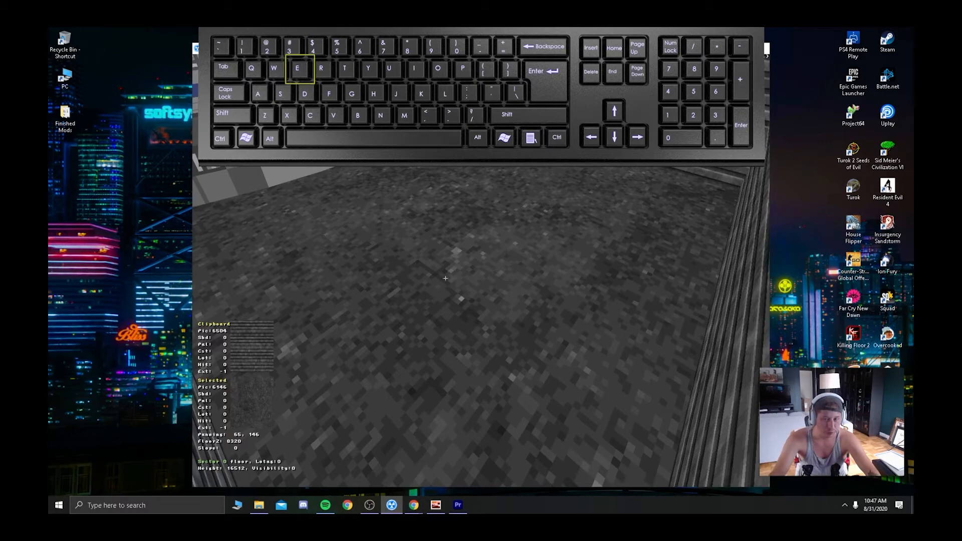
{"action": "key", "text": "e"}
{"action": "key", "text": "e"}
{"action": "key", "text": "e"}
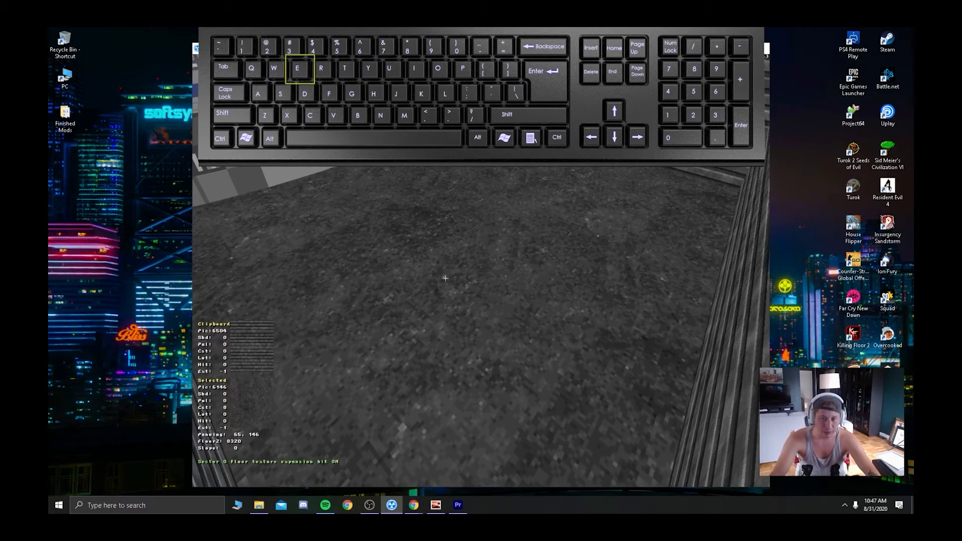
{"action": "key", "text": "e"}
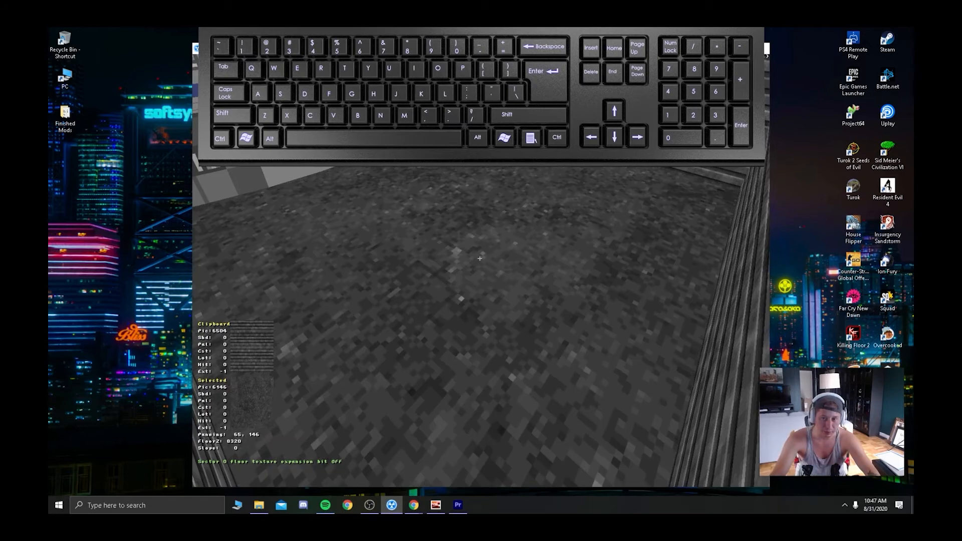
{"action": "key", "text": "e"}
Raise the main sector's ceiling to a Z height of -15488.
{"action": "left_click_drag", "start_coordinate": [496, 259], "coordinate": [491, 258]}
{"action": "left_click_drag", "start_coordinate": [453, 227], "coordinate": [460, 222]}
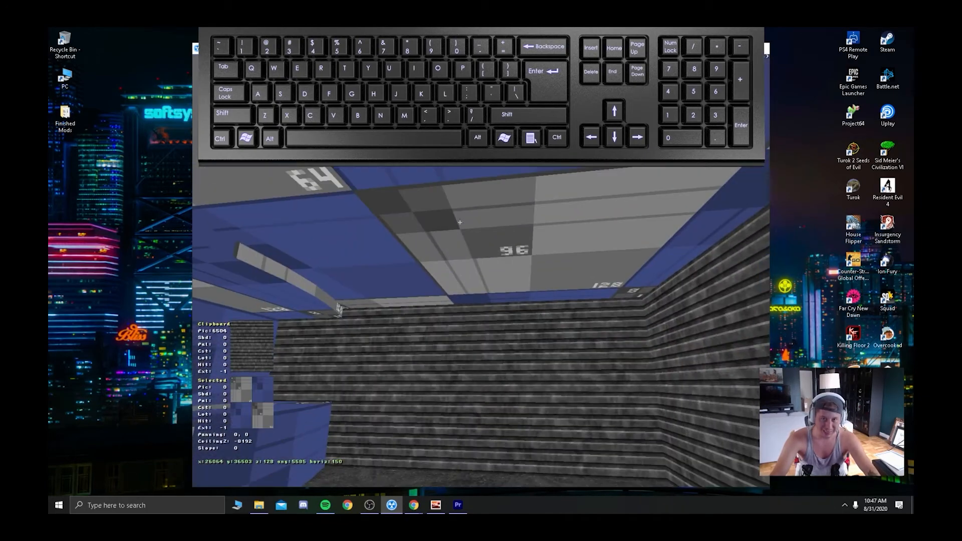
{"action": "key", "text": "Page_Up"}
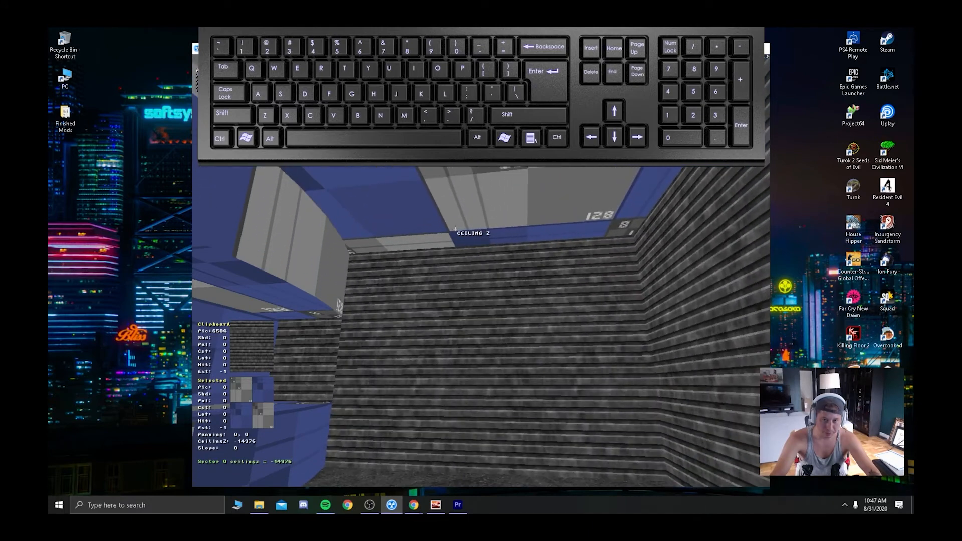
{"action": "key", "text": "Page_Up"}
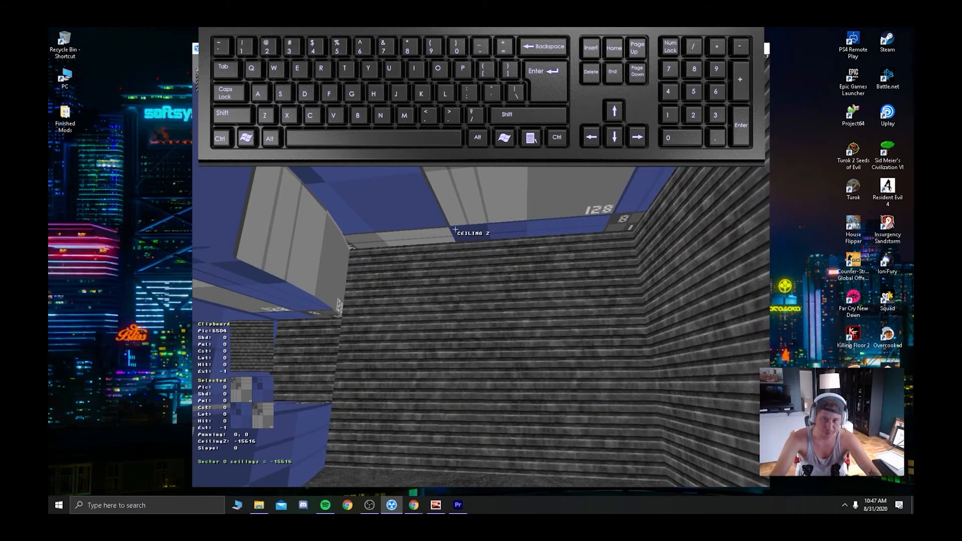
{"action": "key", "text": "Page_Up"}
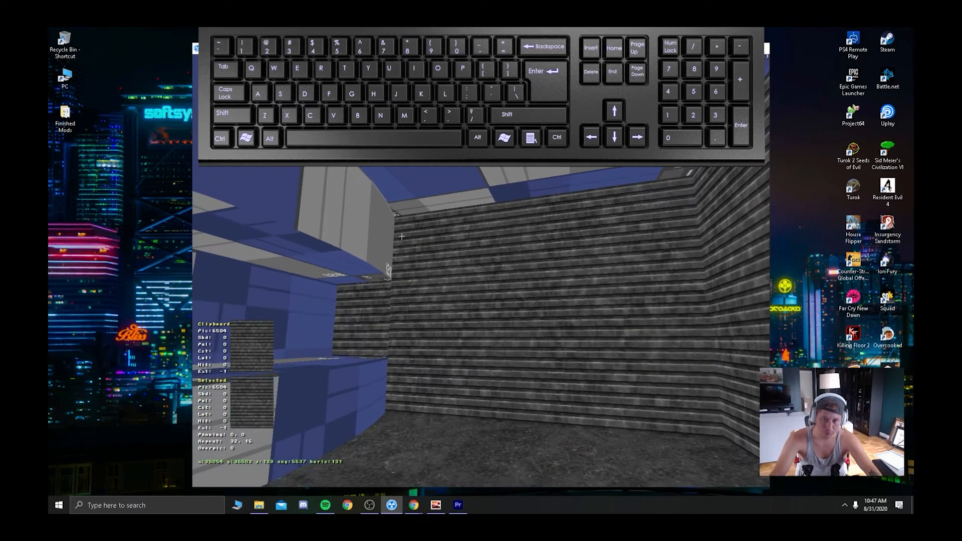
Apply the cloudy sky texture, tile 6130, to the main sector's ceiling and turn on its parallax.
{"action": "key", "text": "v"}
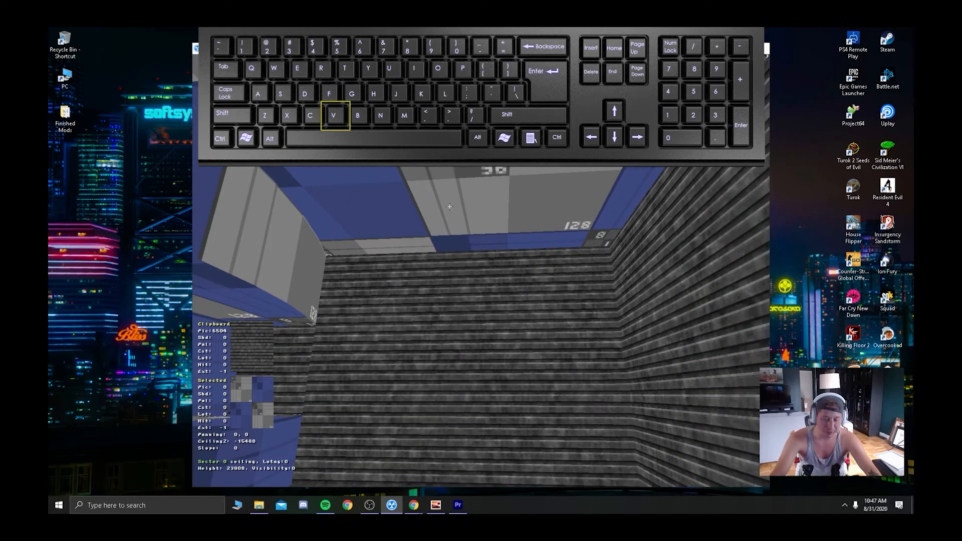
{"action": "key", "text": "e"}
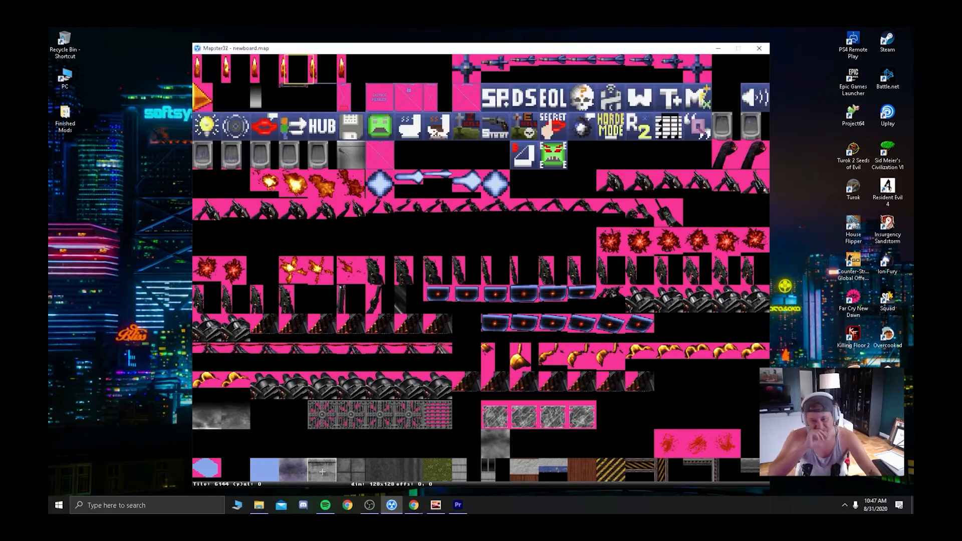
{"action": "scroll", "coordinate": [424, 248], "scroll_direction": "down", "scroll_amount": 3}
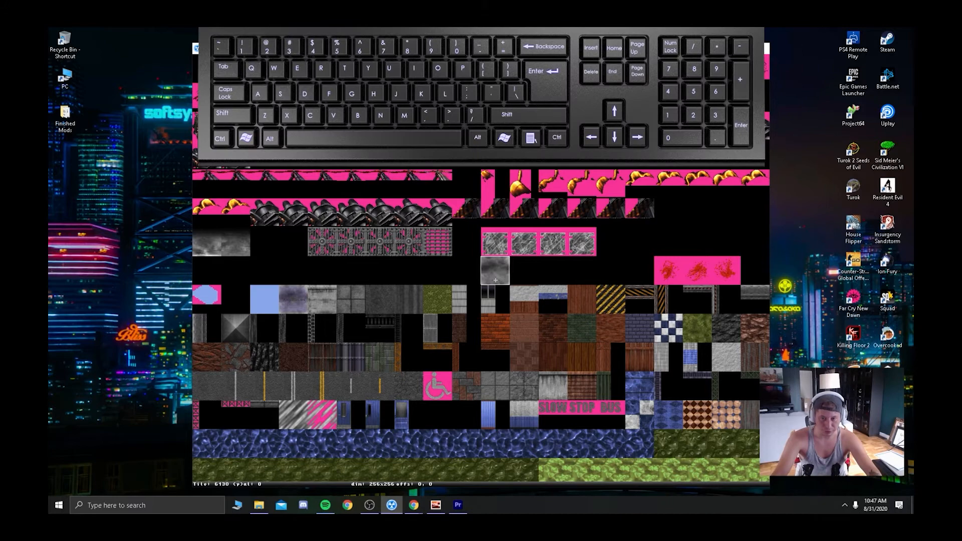
{"action": "left_click", "coordinate": [495, 279]}
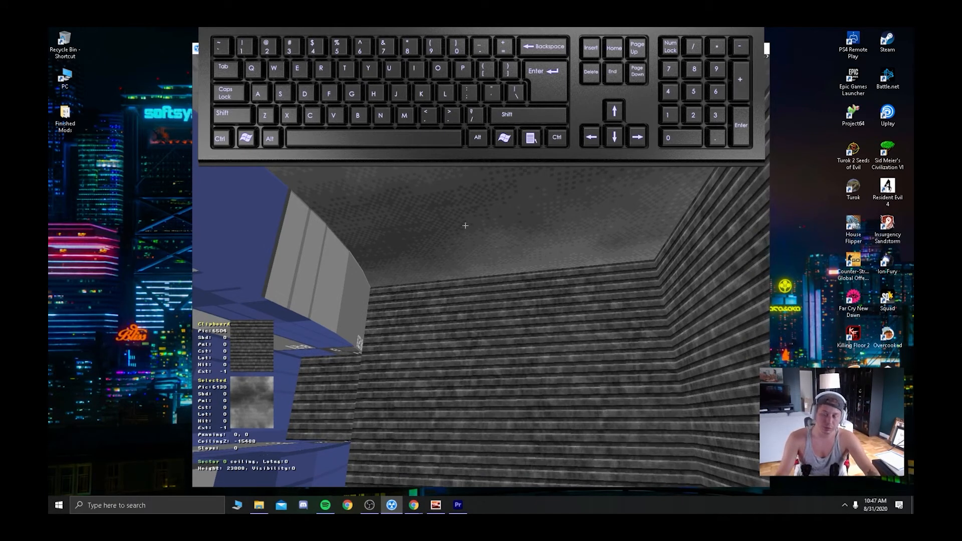
{"action": "key", "text": "p"}
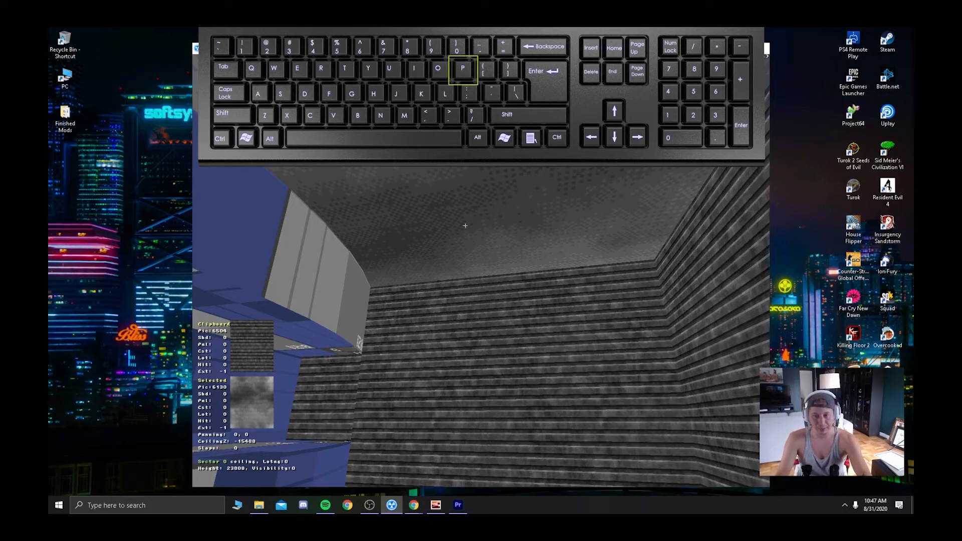
{"action": "key", "text": "p"}
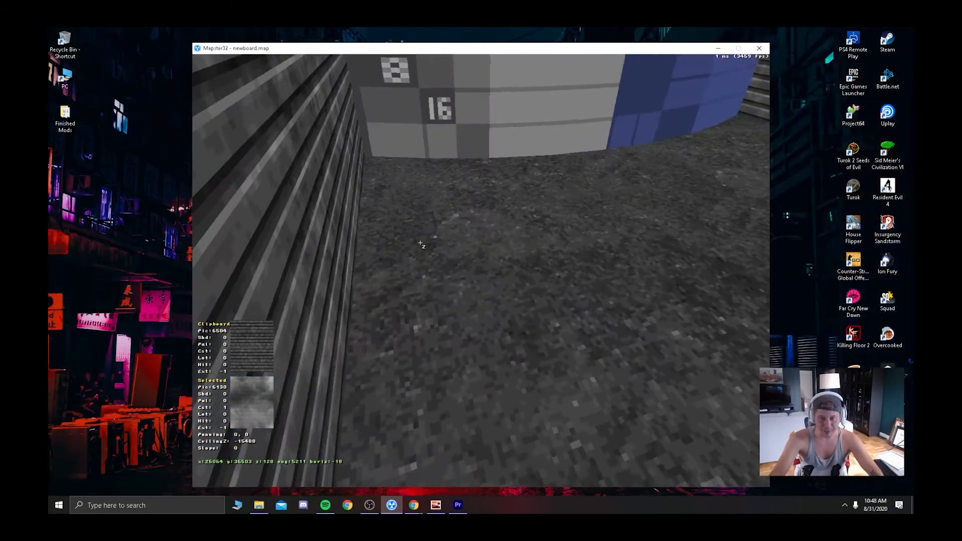
Auto-align the corrugated metal texture, tile 6504, across the connected walls starting from wall 13, matching its horizontal repeats.
{"action": "right_click_drag", "start_coordinate": [420, 243], "coordinate": [420, 243]}
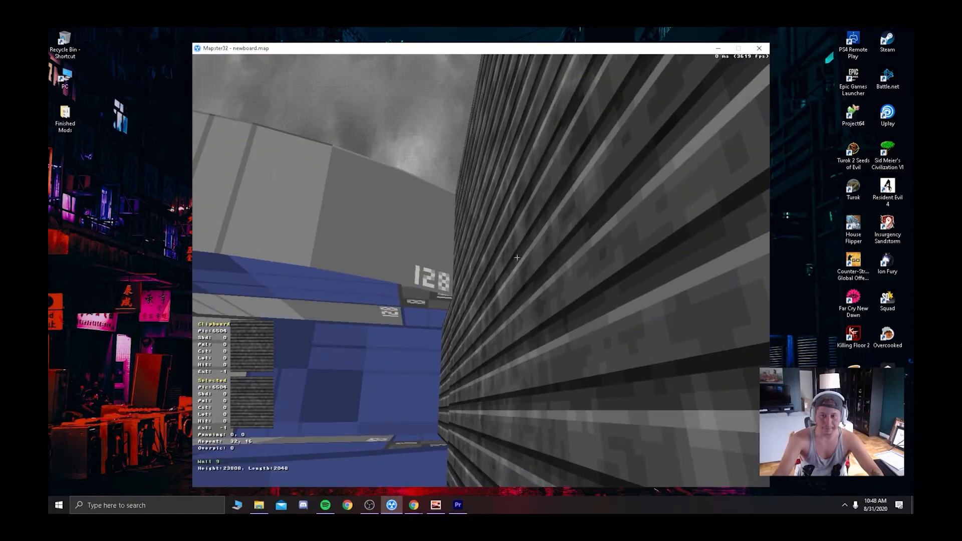
{"action": "right_click_drag", "start_coordinate": [615, 256], "coordinate": [550, 262]}
{"action": "left_click_drag", "start_coordinate": [588, 266], "coordinate": [552, 241]}
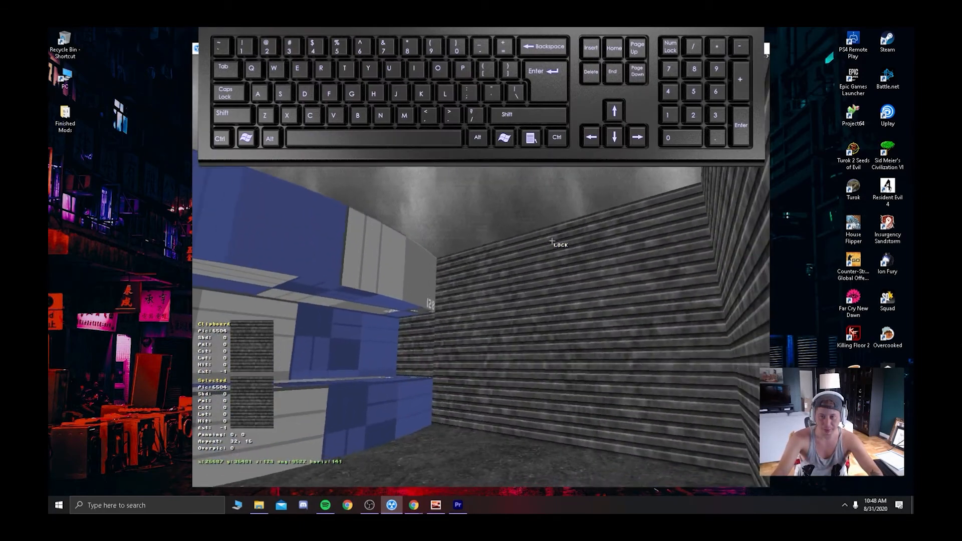
{"action": "right_click_drag", "start_coordinate": [551, 242], "coordinate": [552, 242]}
{"action": "left_click_drag", "start_coordinate": [562, 212], "coordinate": [546, 206]}
{"action": "right_click_drag", "start_coordinate": [545, 206], "coordinate": [544, 206]}
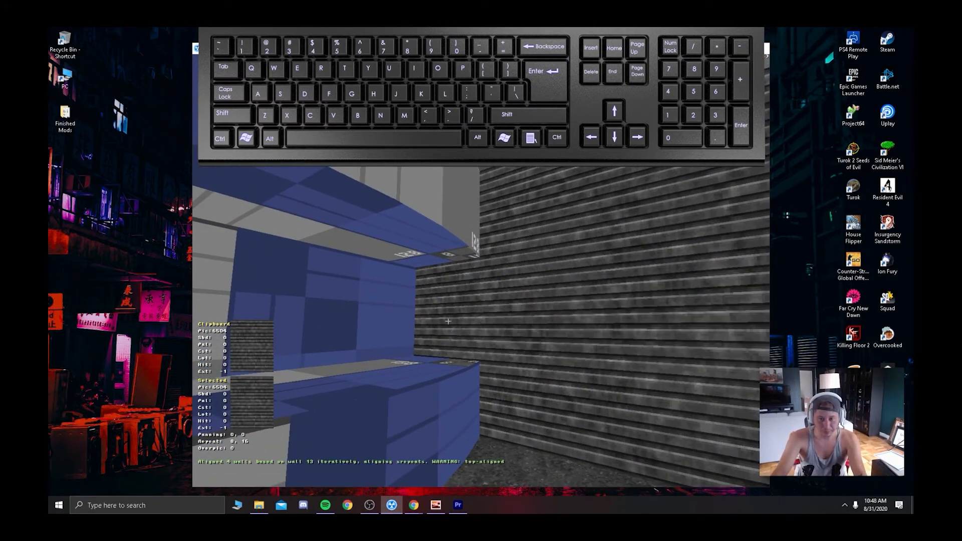
Open the palette setting of the cloudy sky ceiling and preview palettes 1, 2, 4, 5 and 6 on it.
{"action": "right_click_drag", "start_coordinate": [449, 320], "coordinate": [450, 321]}
{"action": "right_click_drag", "start_coordinate": [564, 320], "coordinate": [564, 320]}
{"action": "left_click_drag", "start_coordinate": [564, 320], "coordinate": [564, 320]}
{"action": "right_click_drag", "start_coordinate": [575, 318], "coordinate": [525, 268]}
{"action": "scroll", "coordinate": [569, 331], "scroll_direction": "down", "scroll_amount": 1}
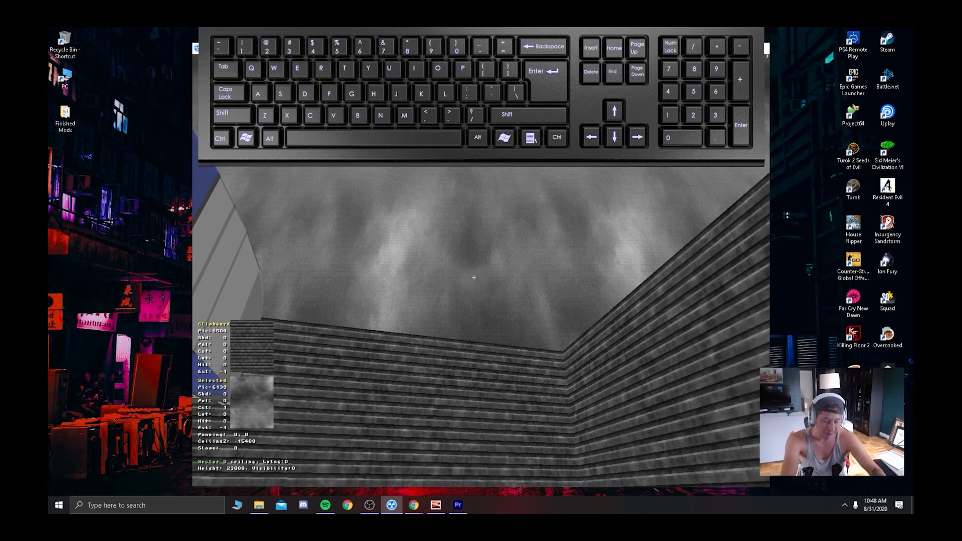
{"action": "key", "text": "alt+p"}
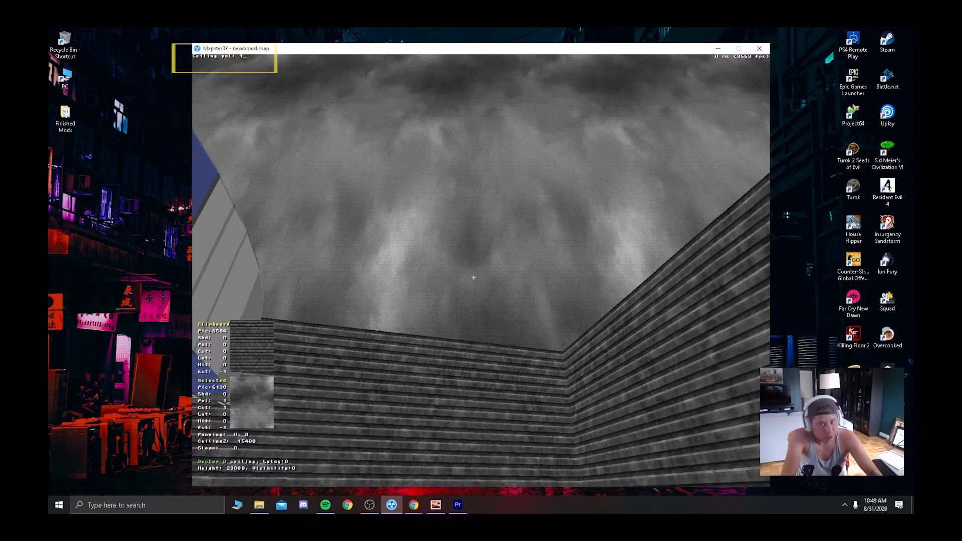
{"action": "type", "text": "2"}
{"action": "key", "text": "BackSpace"}
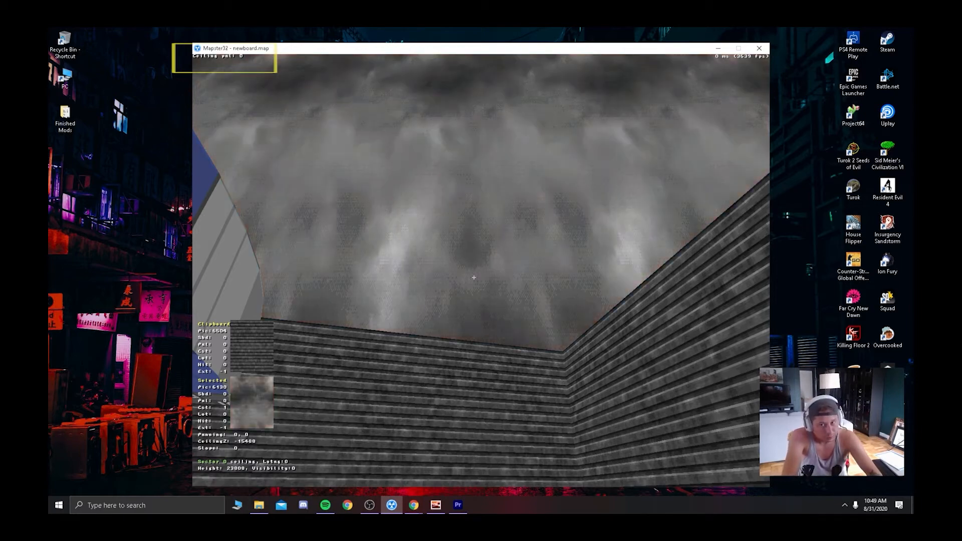
{"action": "type", "text": "4"}
{"action": "key", "text": "BackSpace"}
{"action": "type", "text": "5"}
{"action": "key", "text": "BackSpace"}
{"action": "type", "text": "6"}
{"action": "key", "text": "BackSpace"}
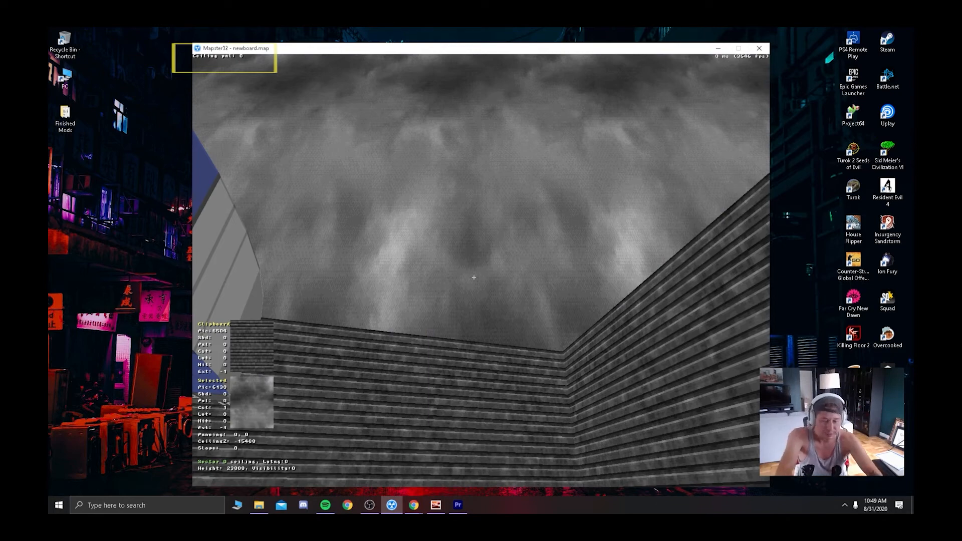
Try palette 62 on the cloudy sky ceiling.
{"action": "type", "text": "62"}
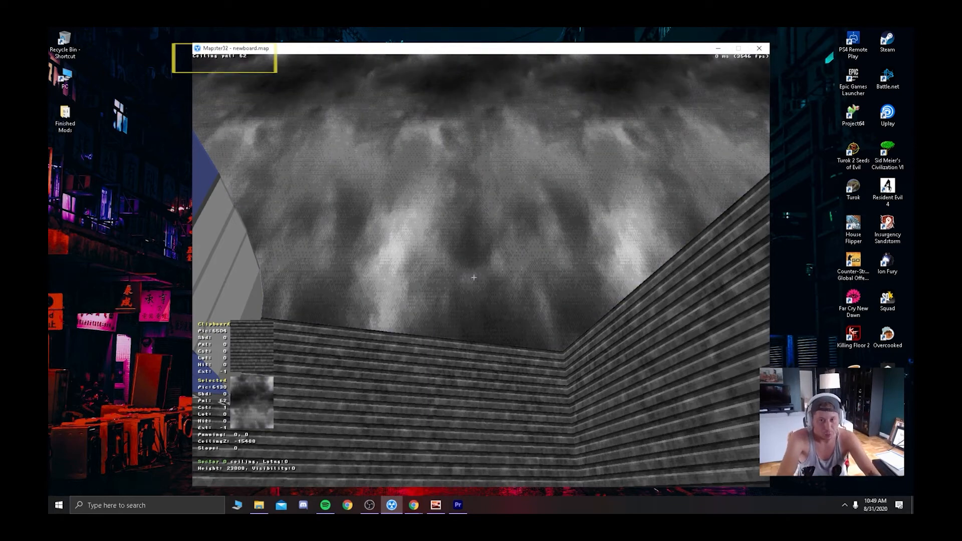
{"action": "key", "text": "BackSpace"}
{"action": "key", "text": "BackSpace"}
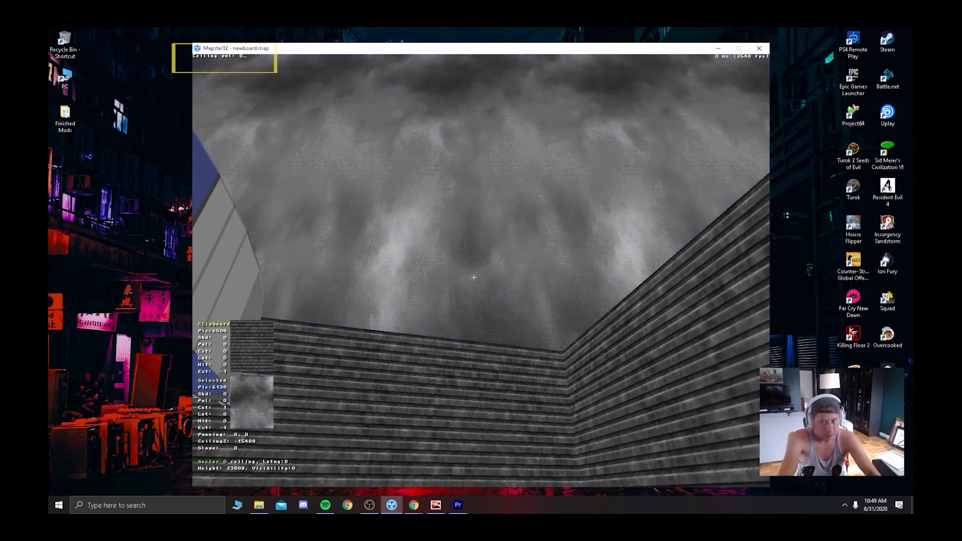
{"action": "type", "text": "62"}
{"action": "key", "text": "BackSpace"}
{"action": "key", "text": "BackSpace"}
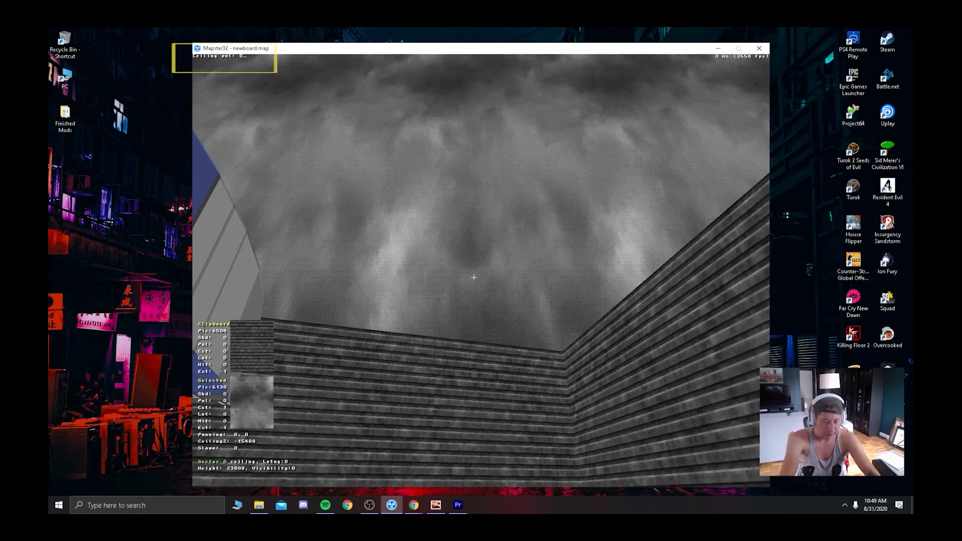
Preview palettes 5, 4 and 78 on the sky ceiling and set its palette to 2.
{"action": "type", "text": "5"}
{"action": "key", "text": "BackSpace"}
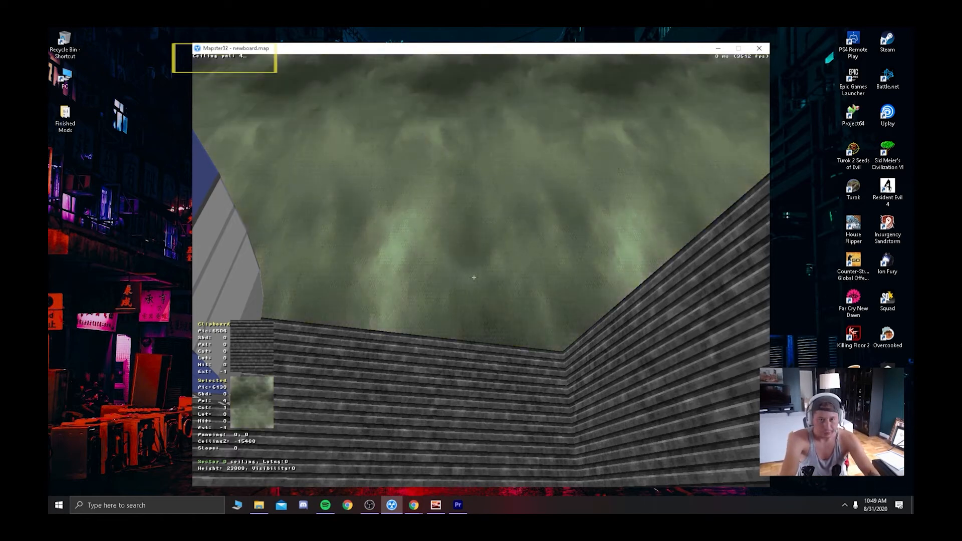
{"action": "type", "text": "78"}
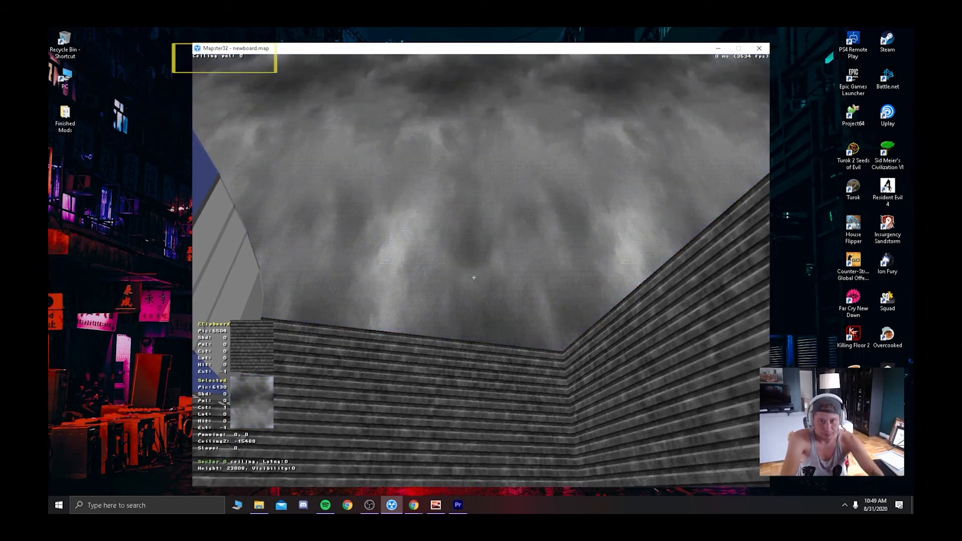
{"action": "type", "text": "2"}
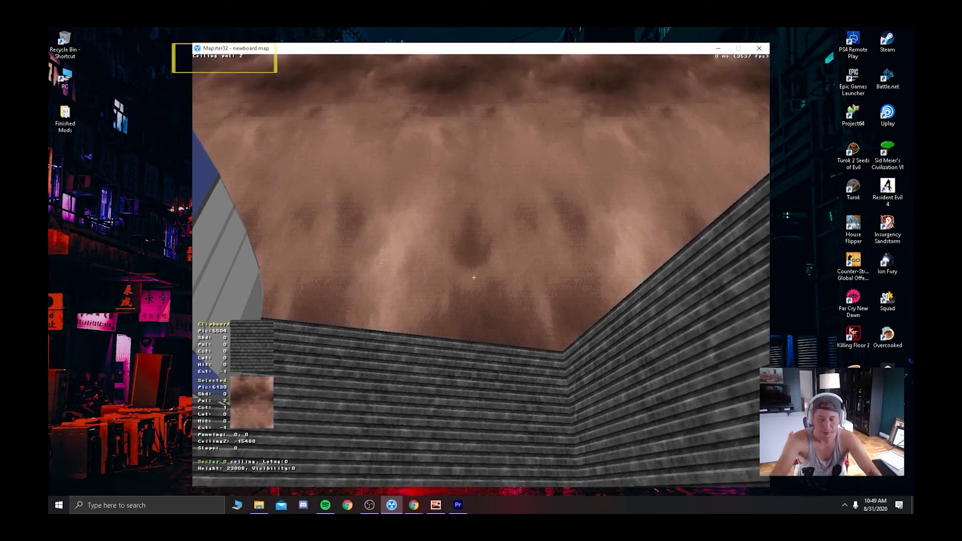
{"action": "key", "text": "Return"}
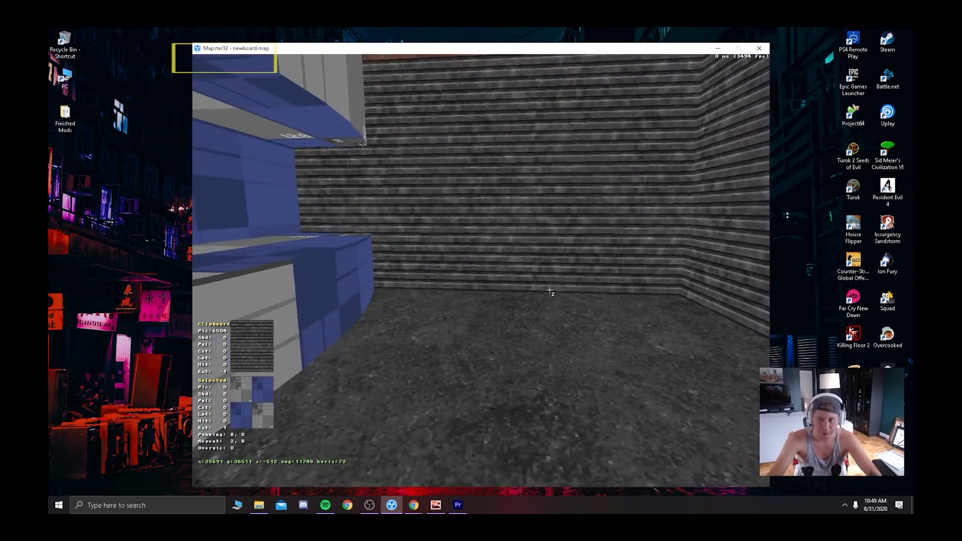
Set the palette of corrugated wall 13 to 5 and copy that wall's texture settings.
{"action": "left_click_drag", "start_coordinate": [549, 290], "coordinate": [548, 289]}
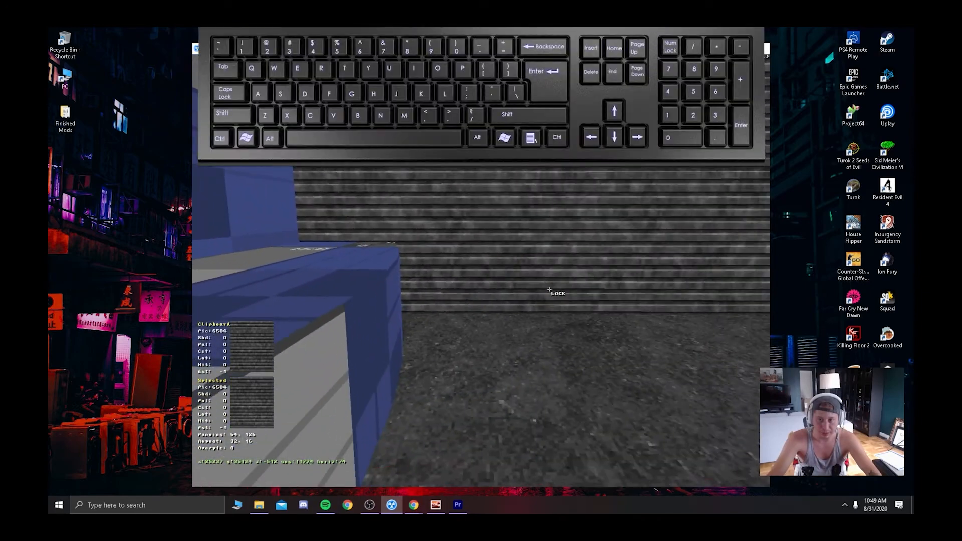
{"action": "right_click_drag", "start_coordinate": [549, 289], "coordinate": [549, 289]}
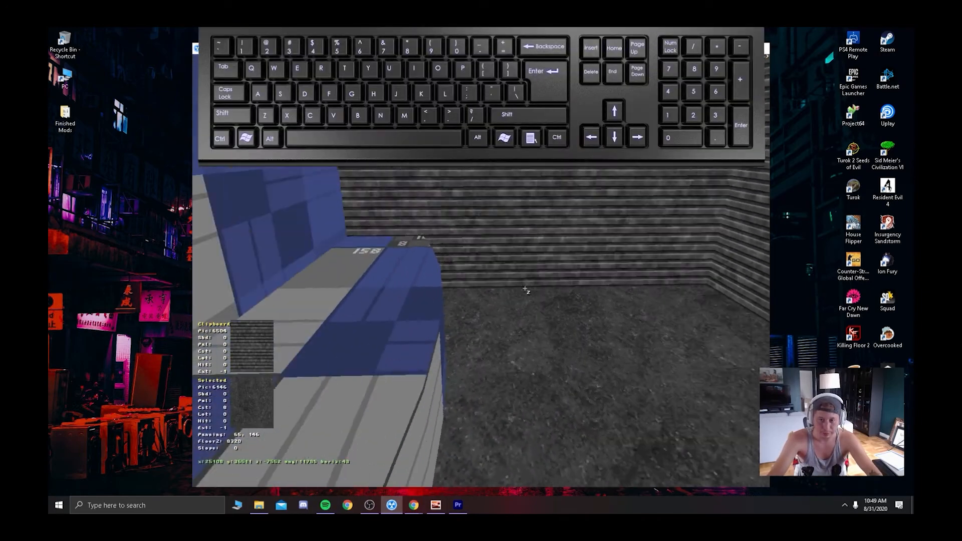
{"action": "left_click_drag", "start_coordinate": [525, 289], "coordinate": [521, 272]}
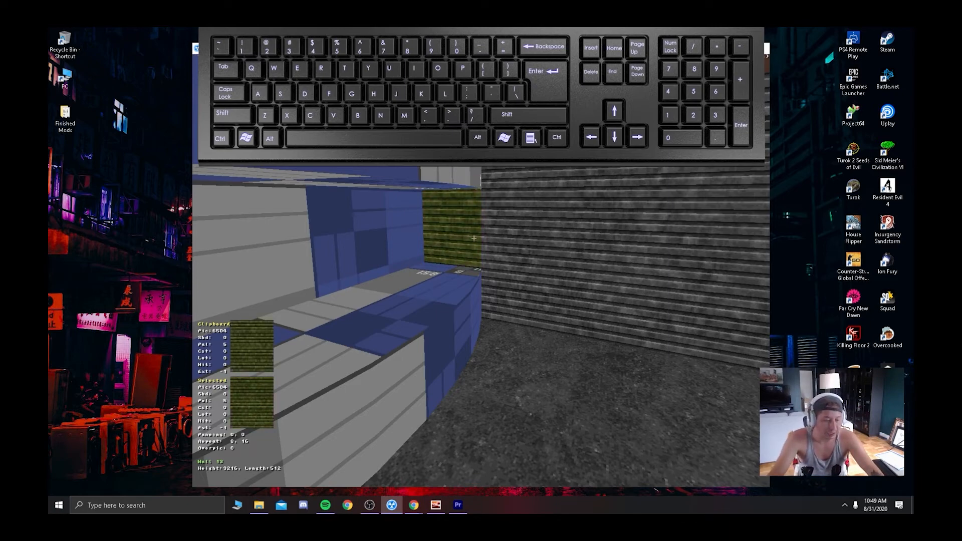
Paste the copied tile 6504 texture with palette 5 onto the remaining corrugated walls and auto-align it.
{"action": "key", "text": "Return"}
{"action": "key", "text": "Right"}
{"action": "left_click_drag", "start_coordinate": [541, 232], "coordinate": [567, 229]}
{"action": "key", "text": "Return"}
{"action": "key", "text": "period"}
{"action": "mouse_move", "coordinate": [446, 235]}
{"action": "left_mouse_down"}
{"action": "mouse_move", "coordinate": [438, 220]}
{"action": "mouse_move", "coordinate": [438, 241]}
{"action": "left_mouse_up"}
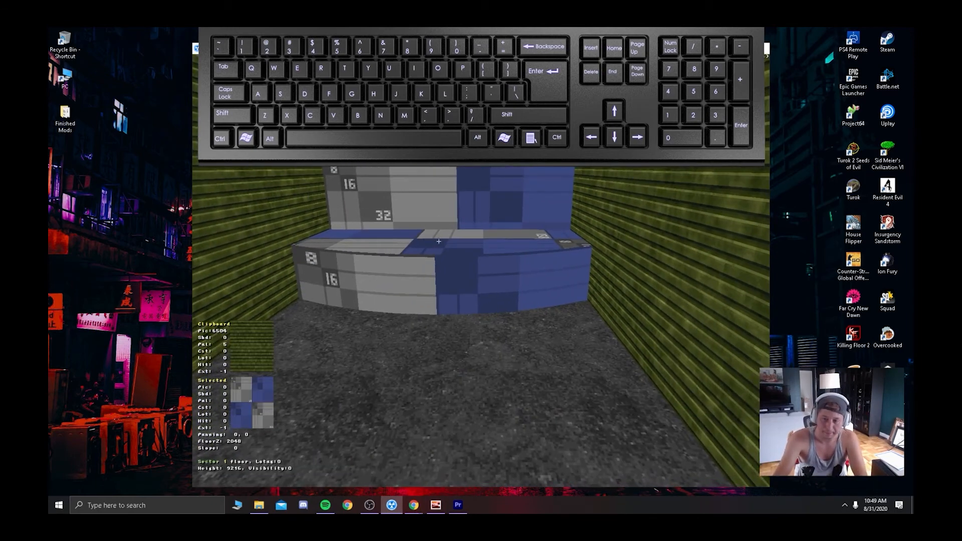
Switch to the 2D map view to check the camera position and return to the 3D view.
{"action": "right_click_drag", "start_coordinate": [591, 227], "coordinate": [591, 226]}
{"action": "left_click_drag", "start_coordinate": [591, 226], "coordinate": [585, 226]}
{"action": "key", "text": "KP_Enter"}
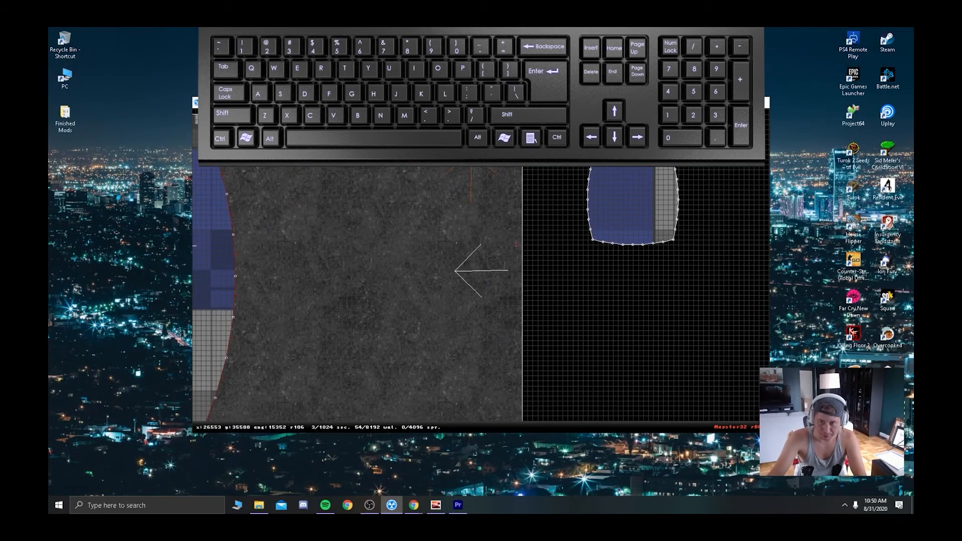
{"action": "right_click_drag", "start_coordinate": [480, 270], "coordinate": [481, 271]}
{"action": "key", "text": "KP_Enter"}
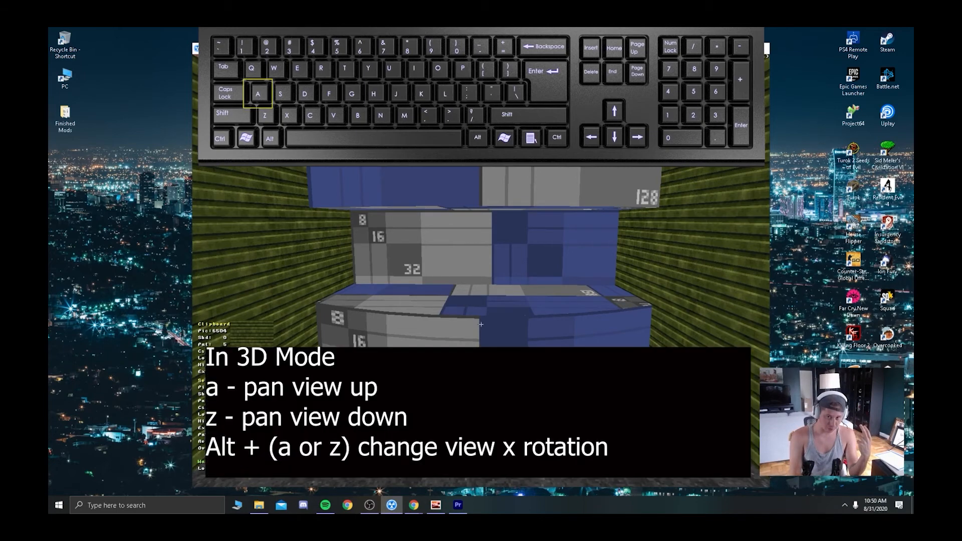
Raise and lower the 3D camera repeatedly in front of the stepped platform to view it from different heights.
{"action": "key", "text": "a"}
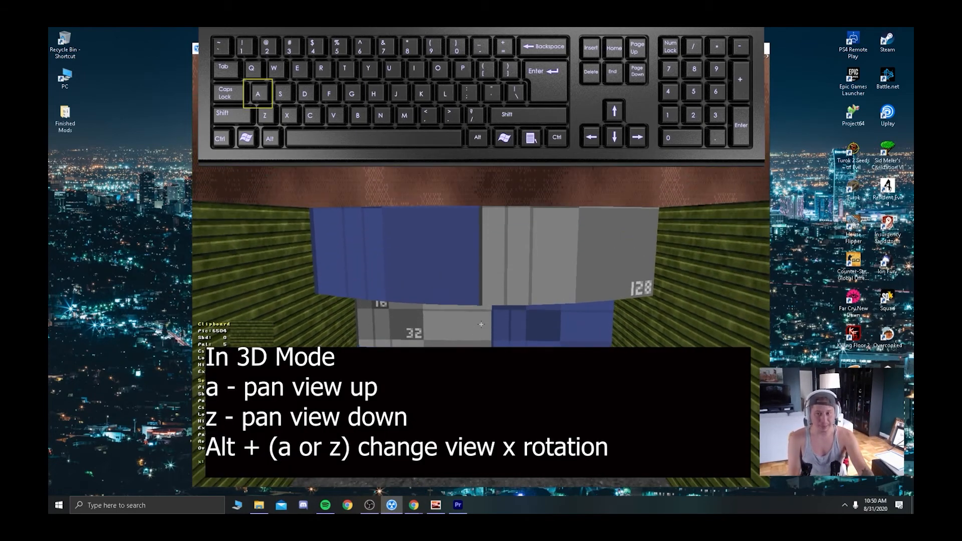
{"action": "key", "text": "z"}
{"action": "key", "text": "a"}
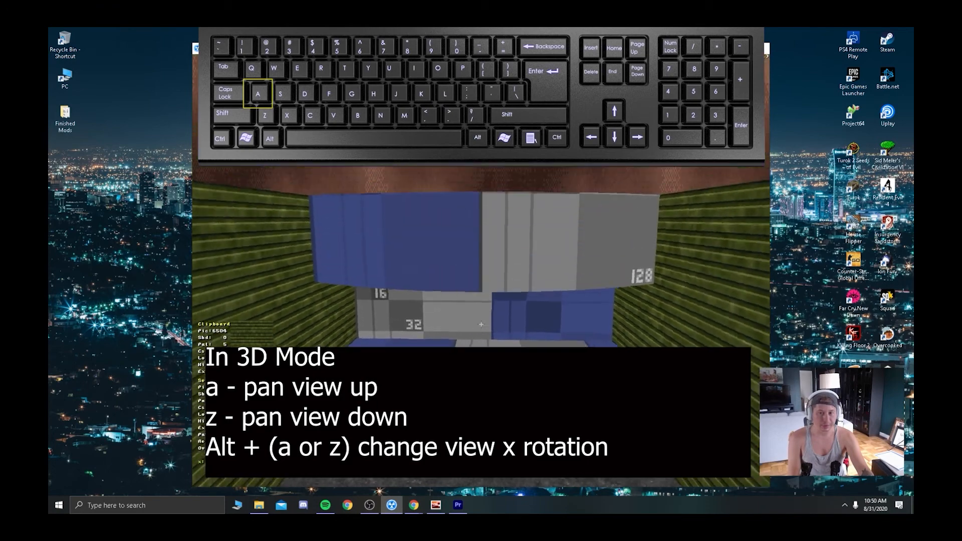
{"action": "key", "text": "z"}
{"action": "key", "text": "a"}
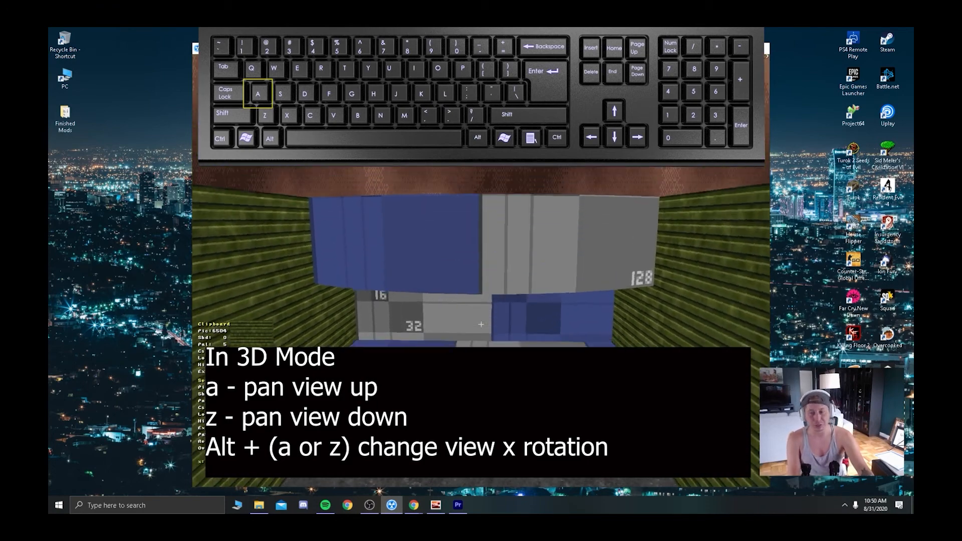
{"action": "key", "text": "z"}
{"action": "key", "text": "a"}
{"action": "key", "text": "z"}
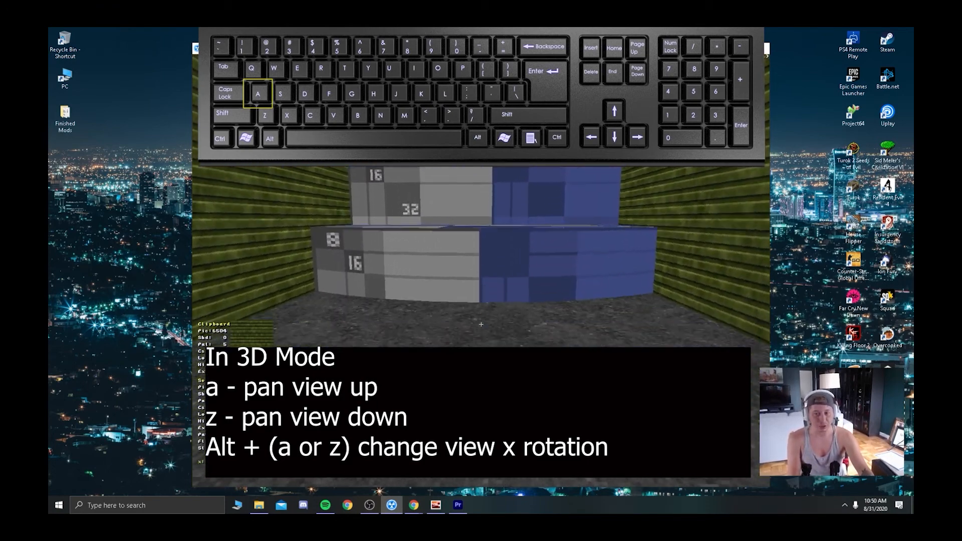
{"action": "key", "text": "a"}
{"action": "key", "text": "z"}
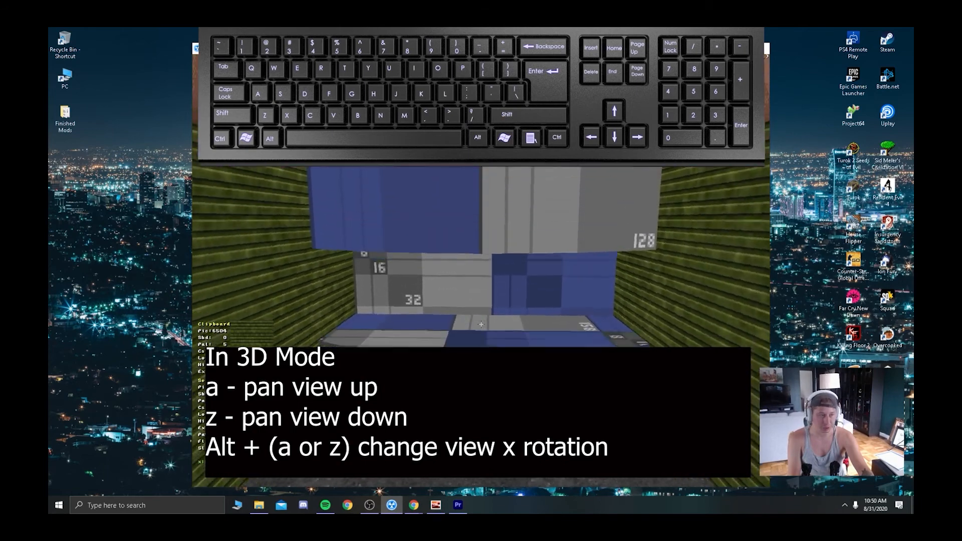
{"action": "key", "text": "z"}
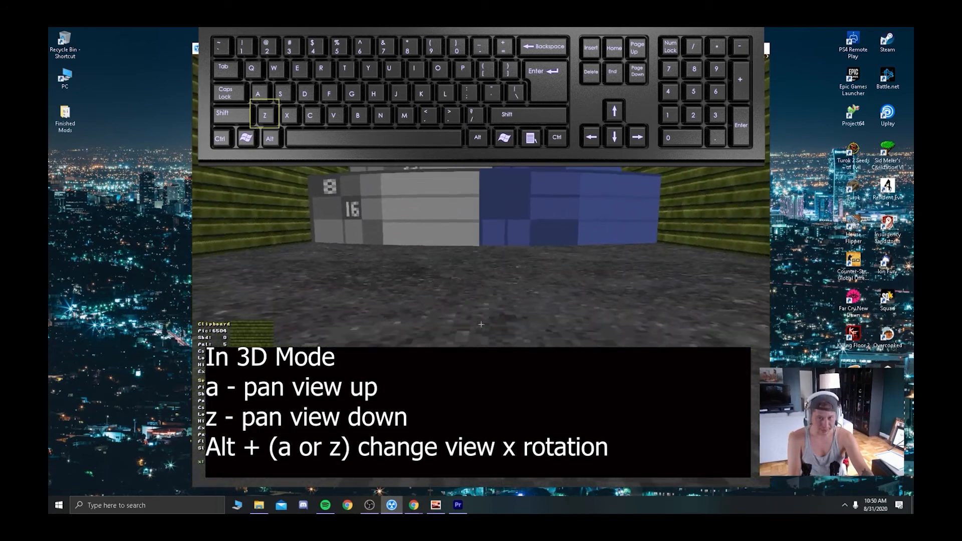
{"action": "key", "text": "a"}
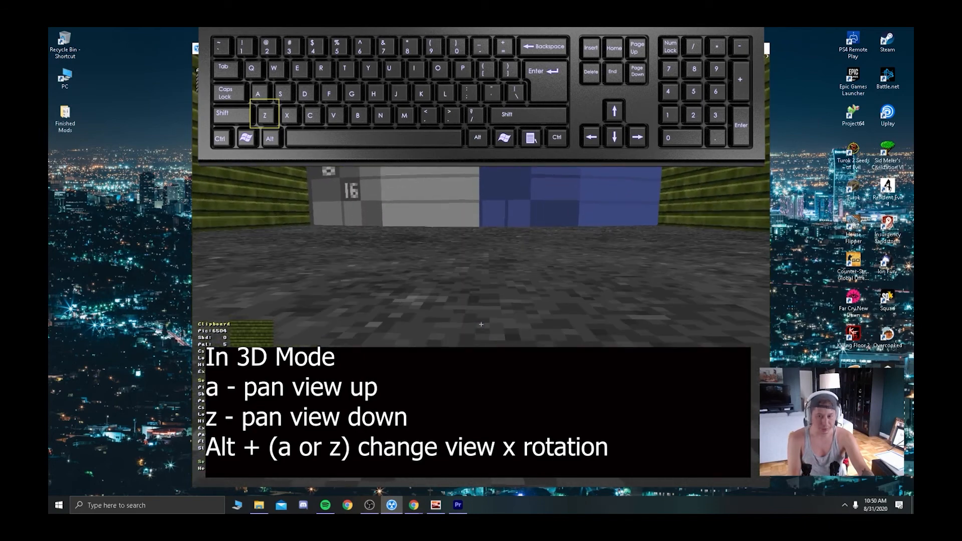
Tilt the 3D view up and down to look between the sky and the floor.
{"action": "key", "text": "alt+z"}
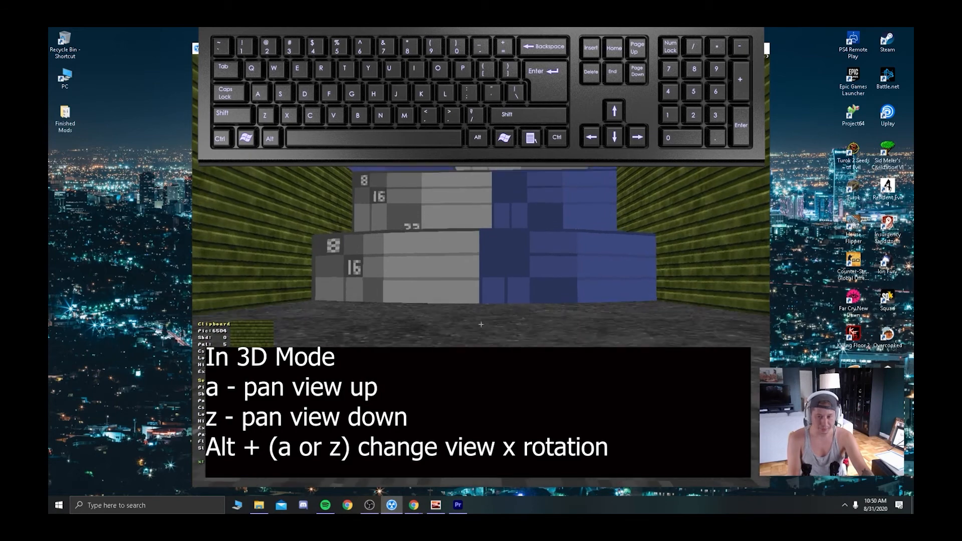
{"action": "key", "text": "a"}
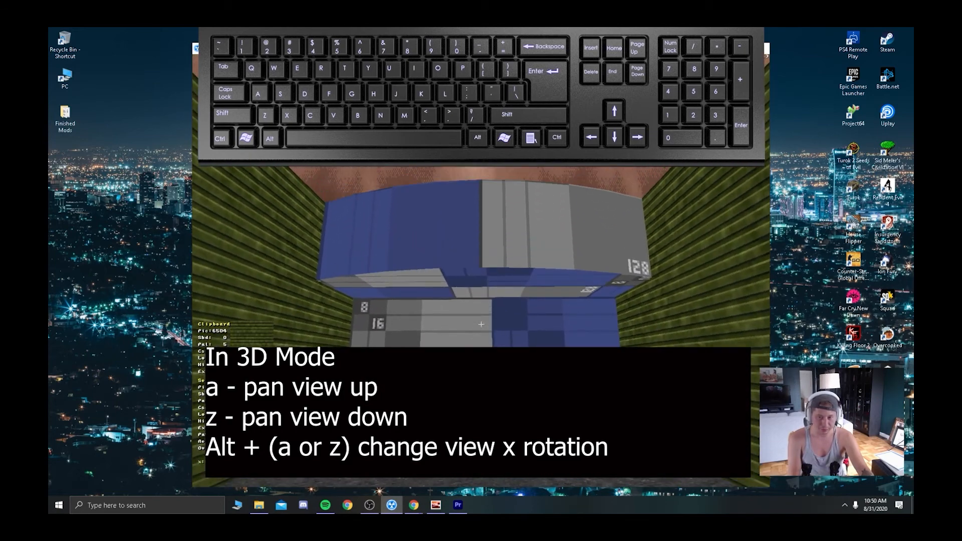
{"action": "key", "text": "a"}
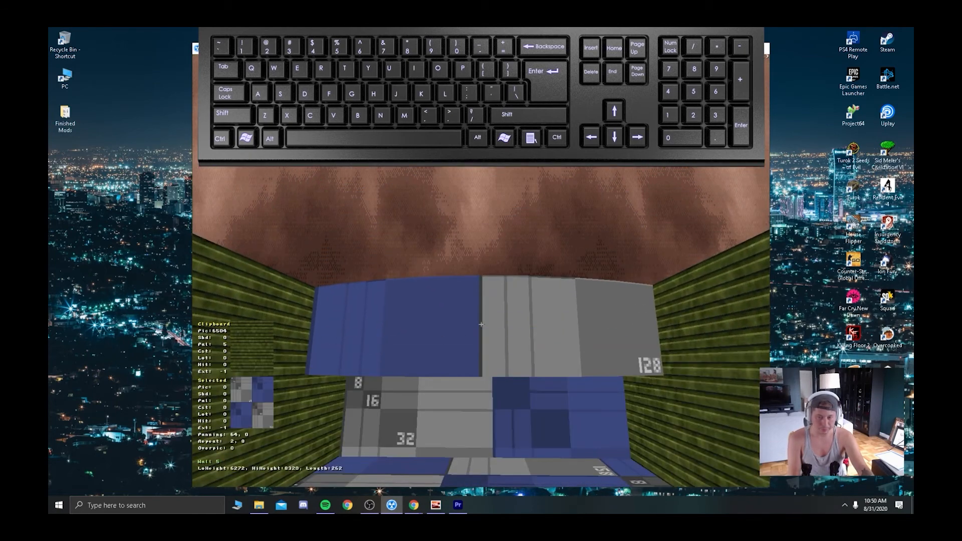
{"action": "key", "text": "a"}
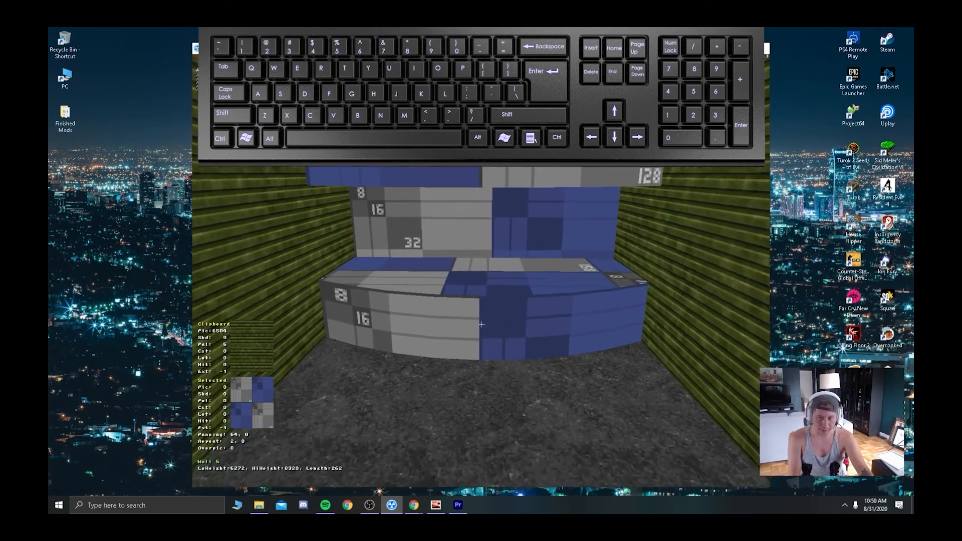
{"action": "key", "text": "z"}
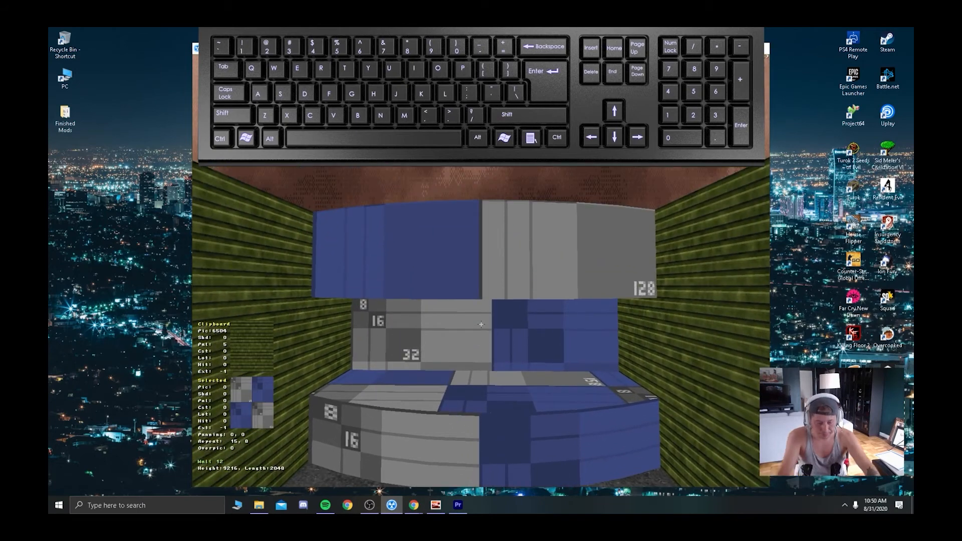
Lower the camera to the floor, move it backward and turn it in the room, and switch to the 2D map view.
{"action": "key", "text": "Down"}
{"action": "key", "text": "z"}
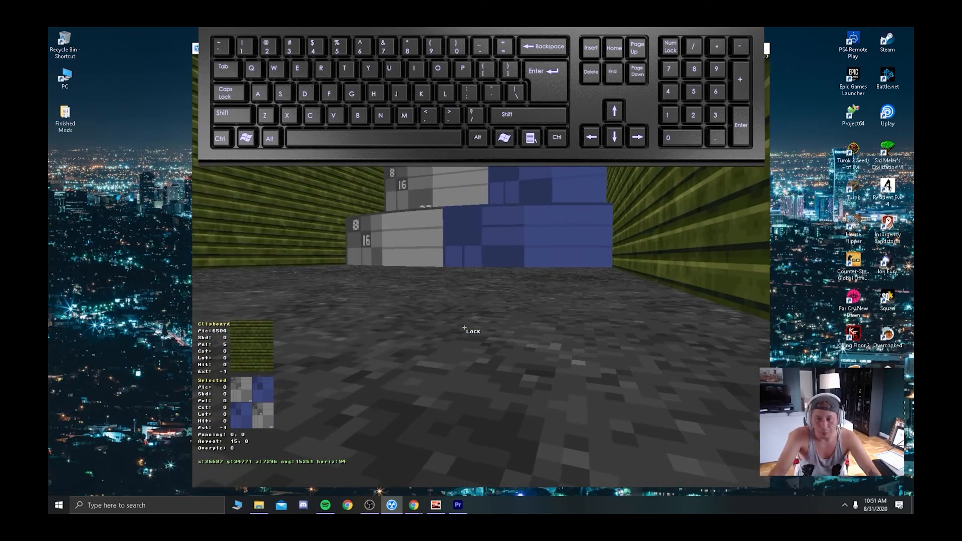
{"action": "key", "text": "Down"}
{"action": "key", "text": "Left"}
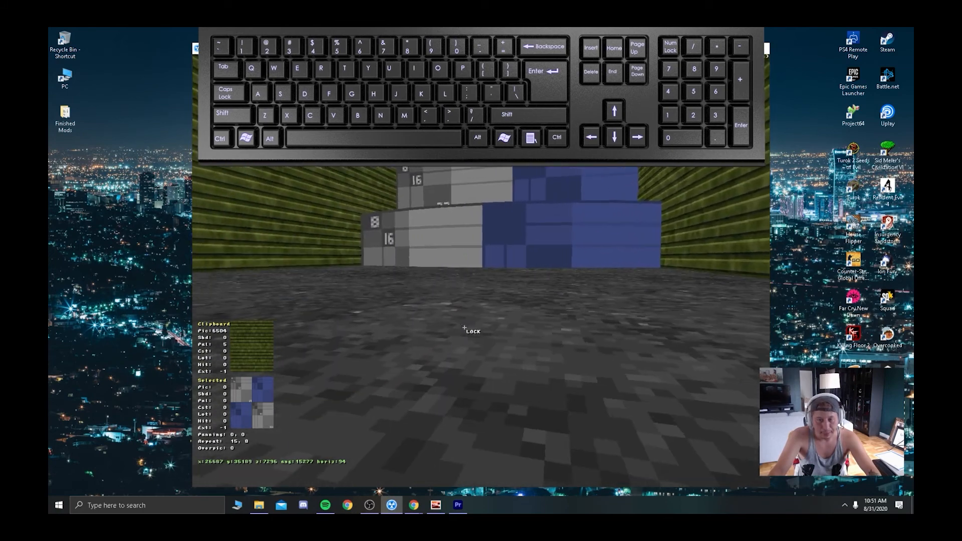
{"action": "key", "text": "Down"}
{"action": "key", "text": "Right"}
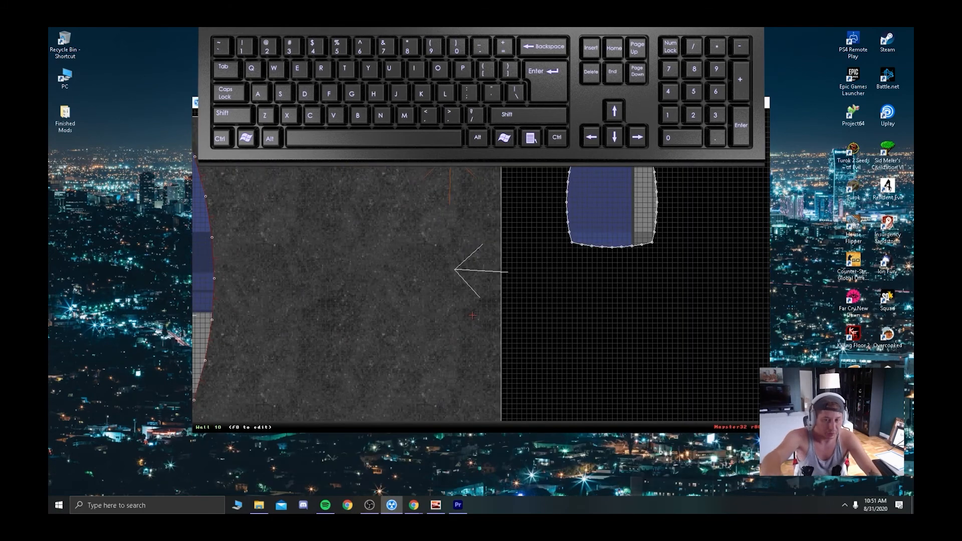
Return to the 3D view of the stepped platform, try undoing the latest edits, and switch to the 2D map view.
{"action": "key", "text": "KP_Enter"}
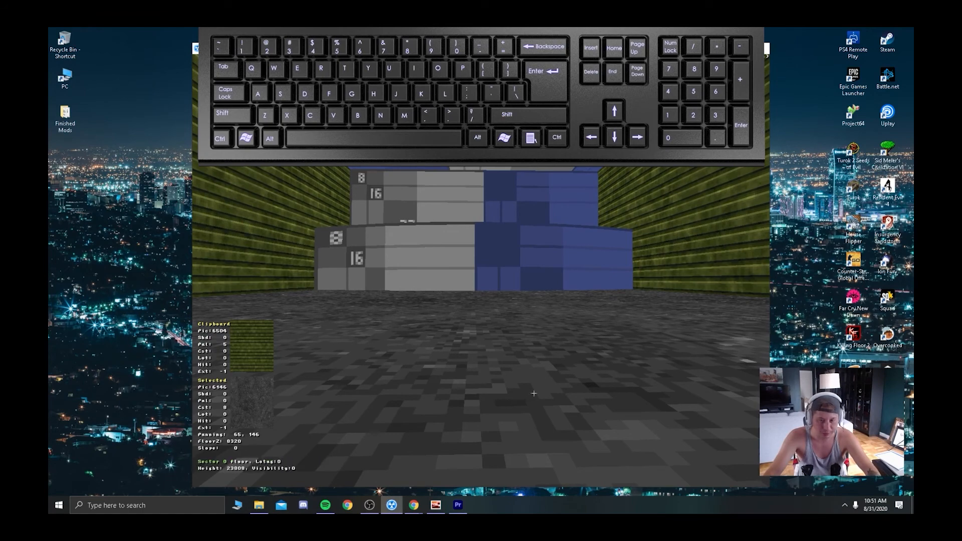
{"action": "key", "text": "s"}
{"action": "key", "text": "ctrl+z"}
{"action": "key", "text": "ctrl+z"}
{"action": "key", "text": "ctrl+z"}
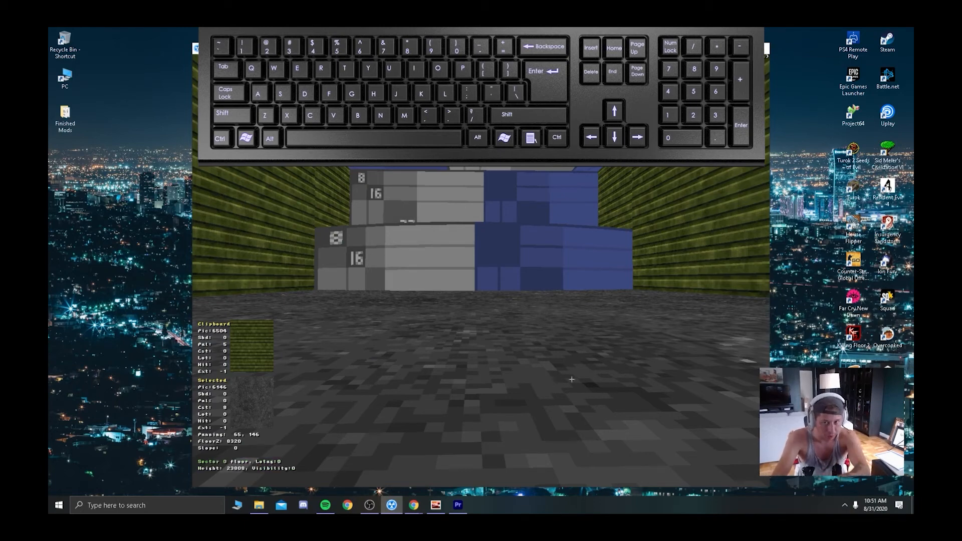
{"action": "key", "text": "KP_Enter"}
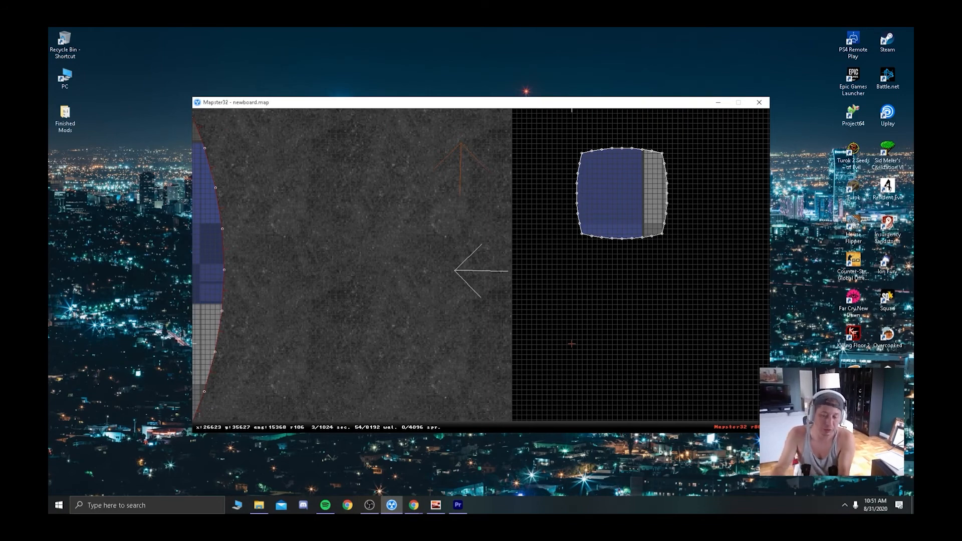
Fly the 3D camera up, down and around the room to view the stepped platform from different heights and angles.
{"action": "key", "text": "Return"}
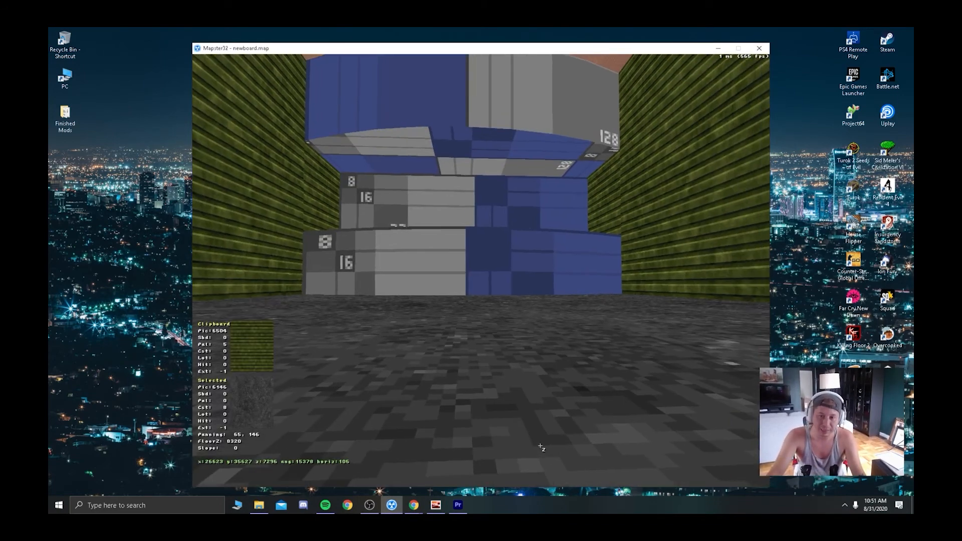
{"action": "key", "text": "a"}
{"action": "key", "text": "Up"}
{"action": "key", "text": "Down"}
{"action": "key", "text": "Down"}
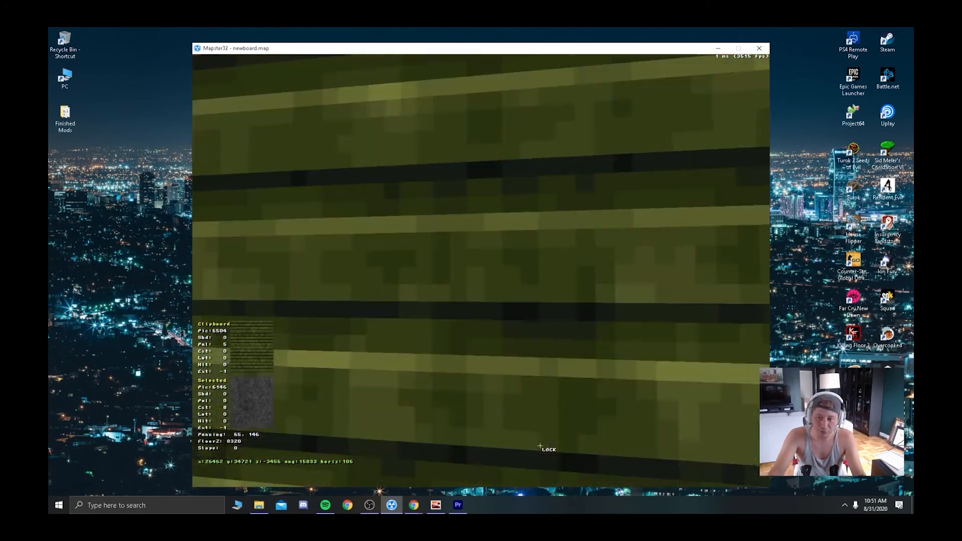
{"action": "key", "text": "z"}
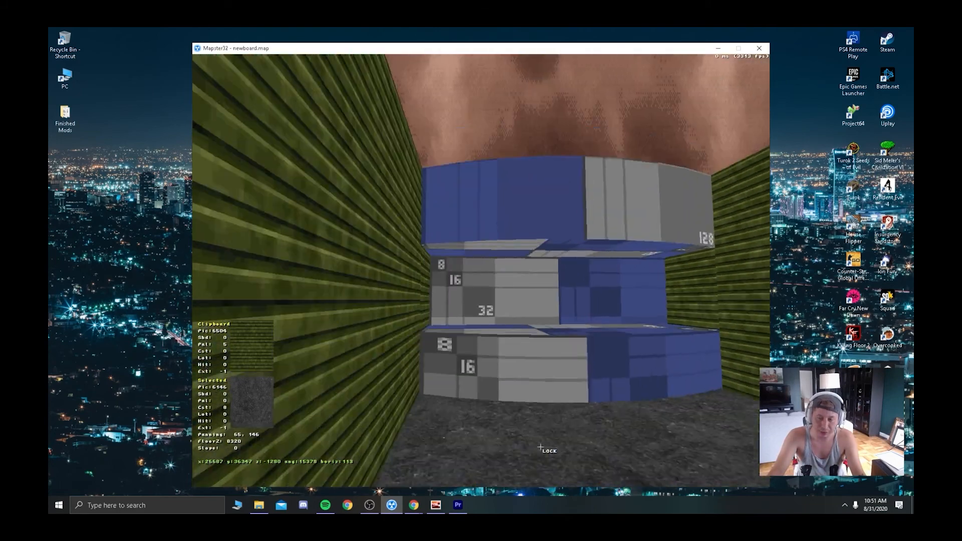
{"action": "left_click_drag", "start_coordinate": [540, 446], "coordinate": [537, 446]}
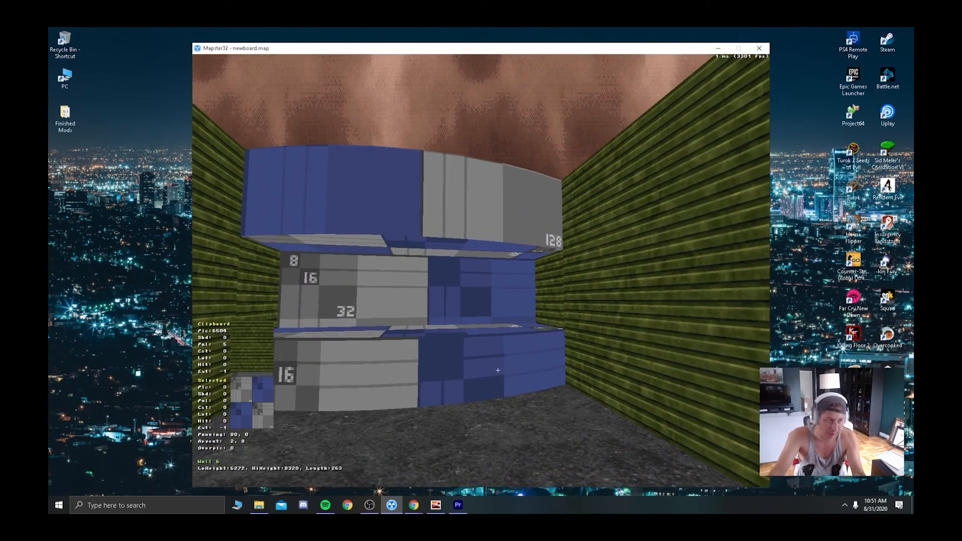
{"action": "right_click_drag", "start_coordinate": [522, 389], "coordinate": [521, 389]}
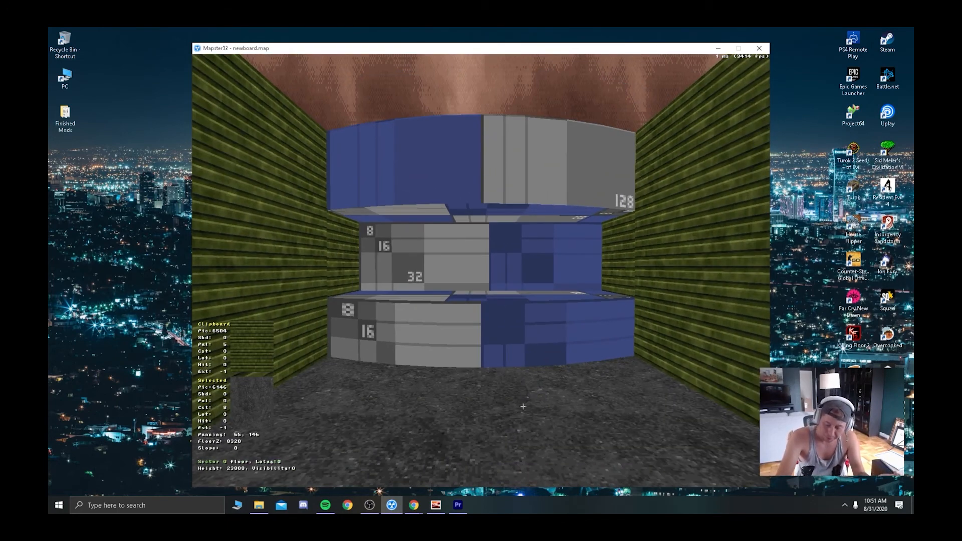
Switch to the 2D map view and zoom it out and back in around the camera arrow.
{"action": "key", "text": "KP_Enter"}
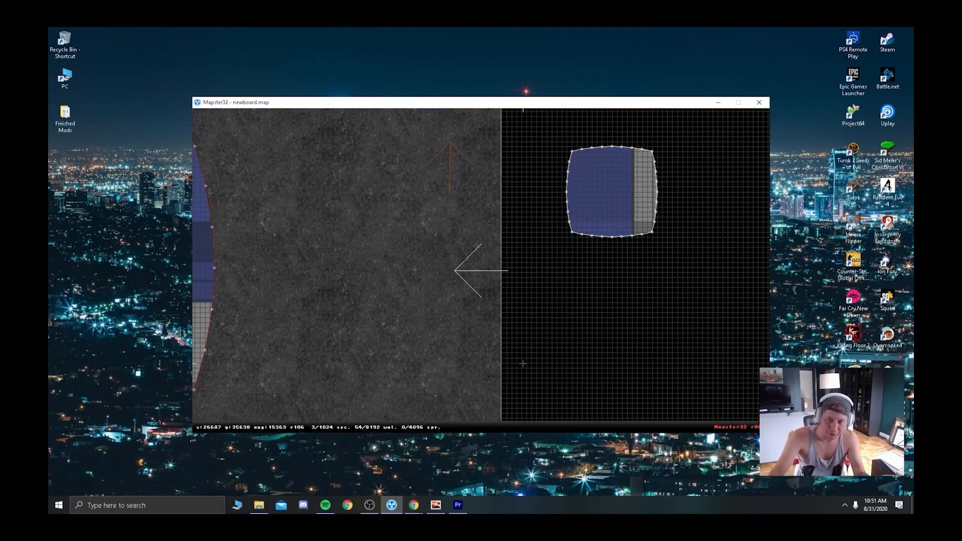
{"action": "right_click_drag", "start_coordinate": [481, 271], "coordinate": [480, 271]}
{"action": "scroll", "coordinate": [480, 270], "scroll_direction": "down", "scroll_amount": 3}
{"action": "scroll", "coordinate": [481, 270], "scroll_direction": "up", "scroll_amount": 4}
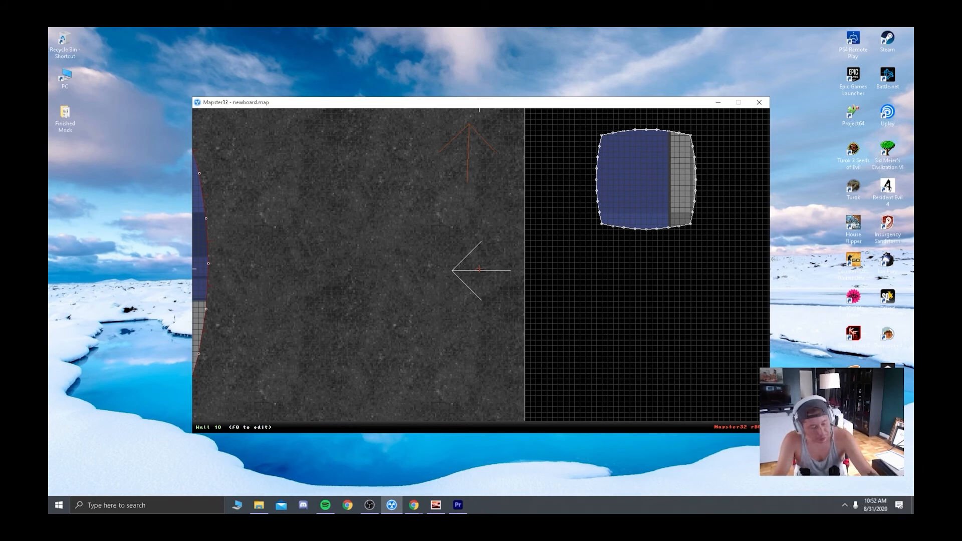
Browse the saved map files available for loading, up to autosave.map and back down past newboard.map, and leave the list.
{"action": "key", "text": "Escape"}
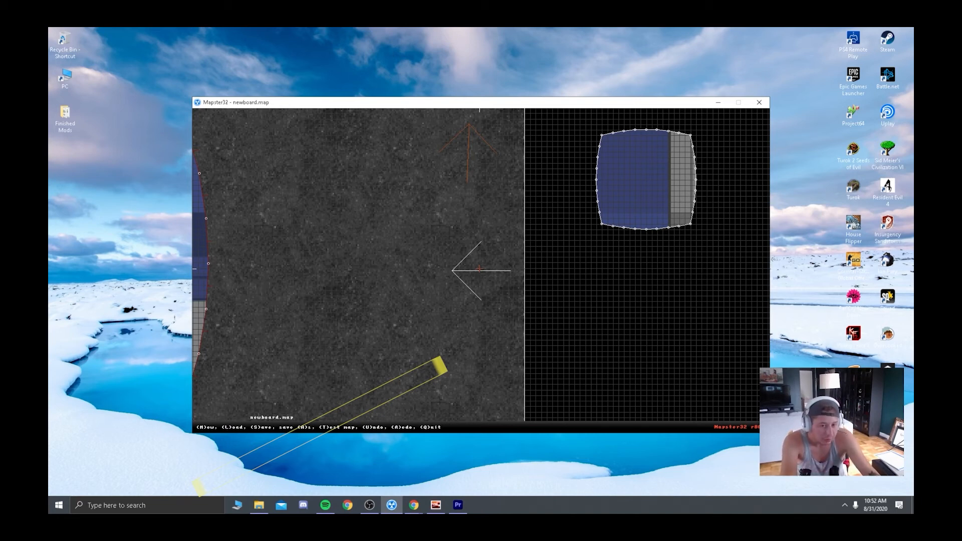
{"action": "key", "text": "l"}
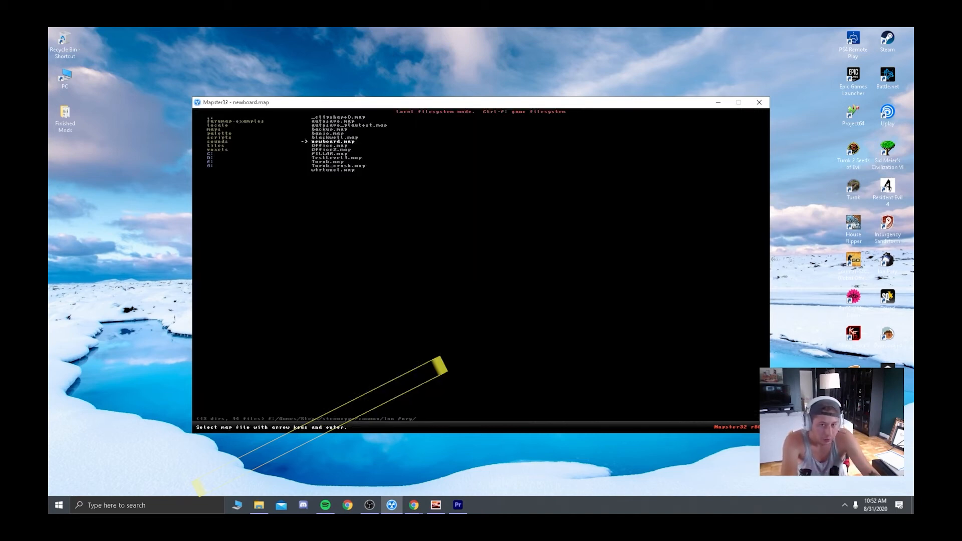
{"action": "key", "text": "Up"}
{"action": "key", "text": "Up"}
{"action": "key", "text": "Up"}
{"action": "key", "text": "Up"}
{"action": "key", "text": "Up"}
{"action": "key", "text": "Up"}
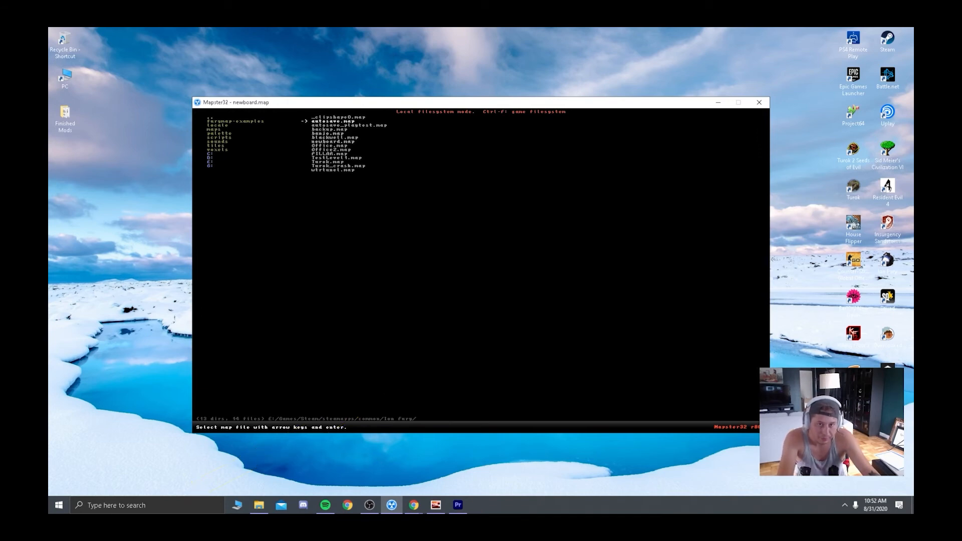
{"action": "key", "text": "Down"}
{"action": "key", "text": "Down"}
{"action": "key", "text": "Down"}
{"action": "key", "text": "Down"}
{"action": "key", "text": "Down"}
{"action": "key", "text": "Down"}
{"action": "key", "text": "Return"}
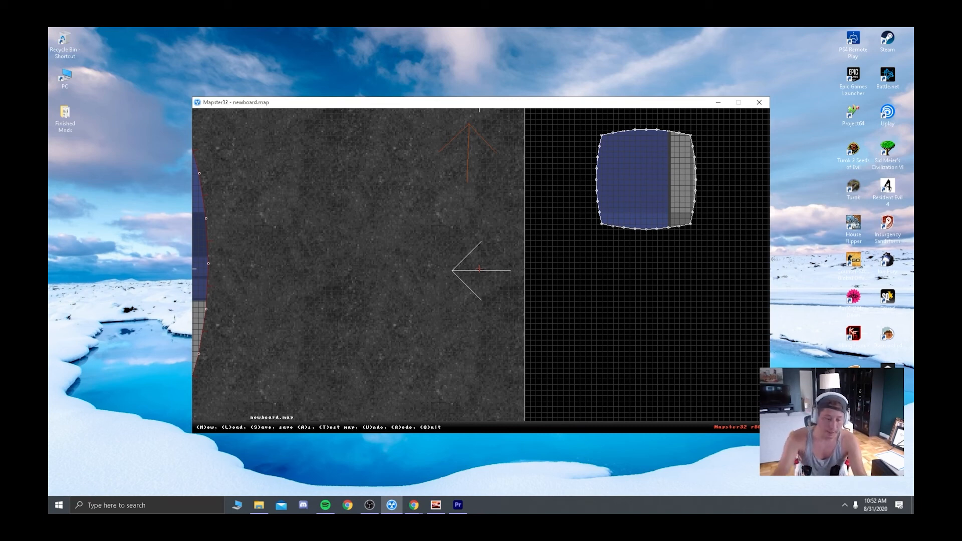
Start a test play of newboard.map and switch to Steam to view the Ion Fury launch request.
{"action": "key", "text": "t"}
{"action": "key", "text": "super"}
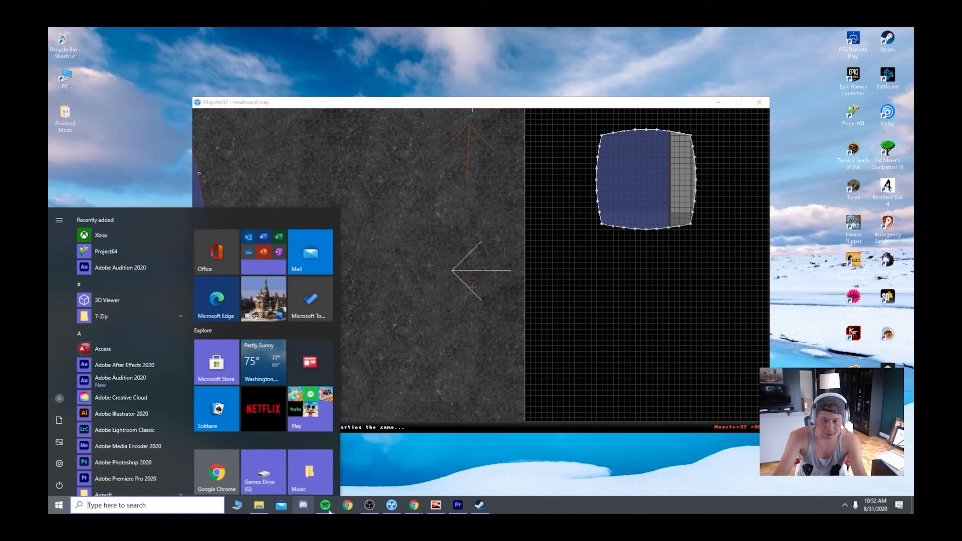
{"action": "left_click", "coordinate": [478, 505]}
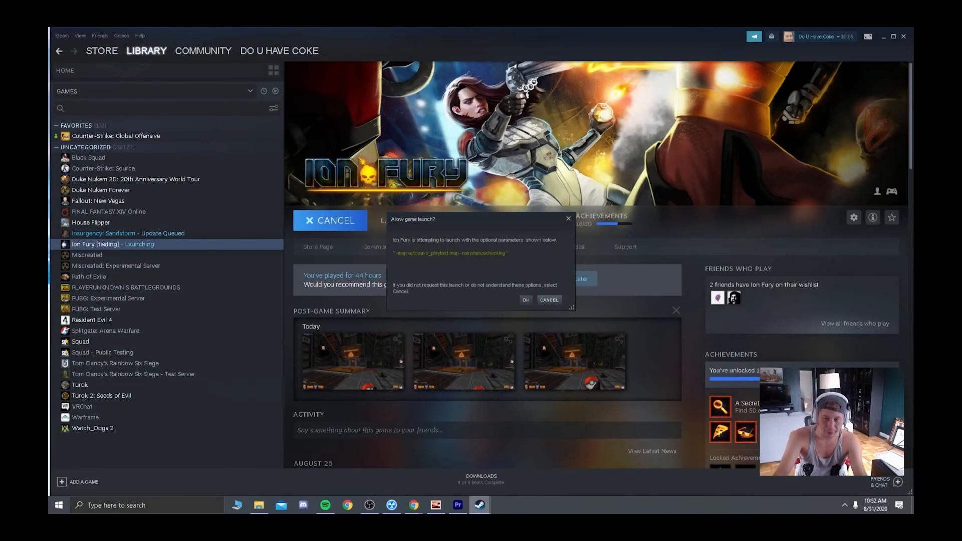
Clear the windows to show the desktop and switch back to Mapster32.
{"action": "right_click", "coordinate": [515, 504]}
{"action": "left_click", "coordinate": [545, 442]}
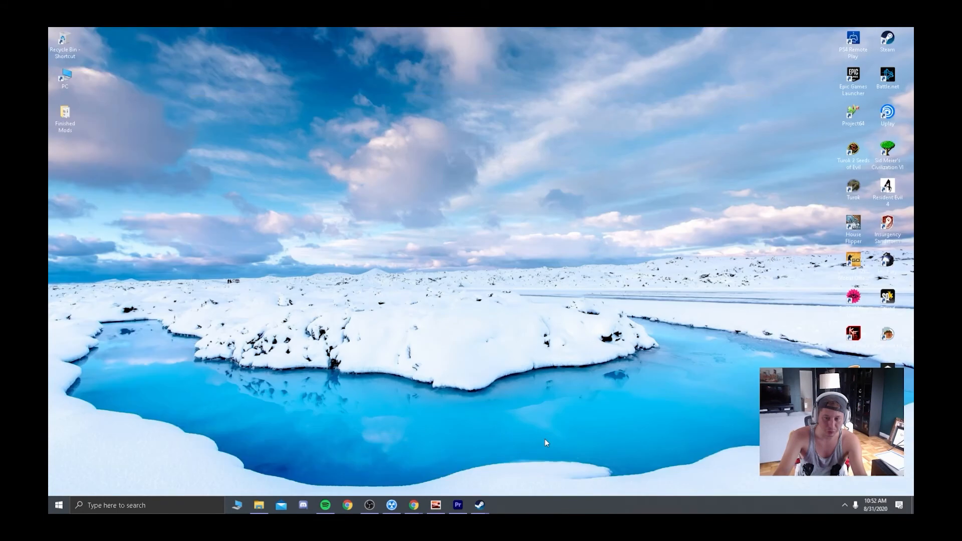
{"action": "left_click", "coordinate": [391, 504]}
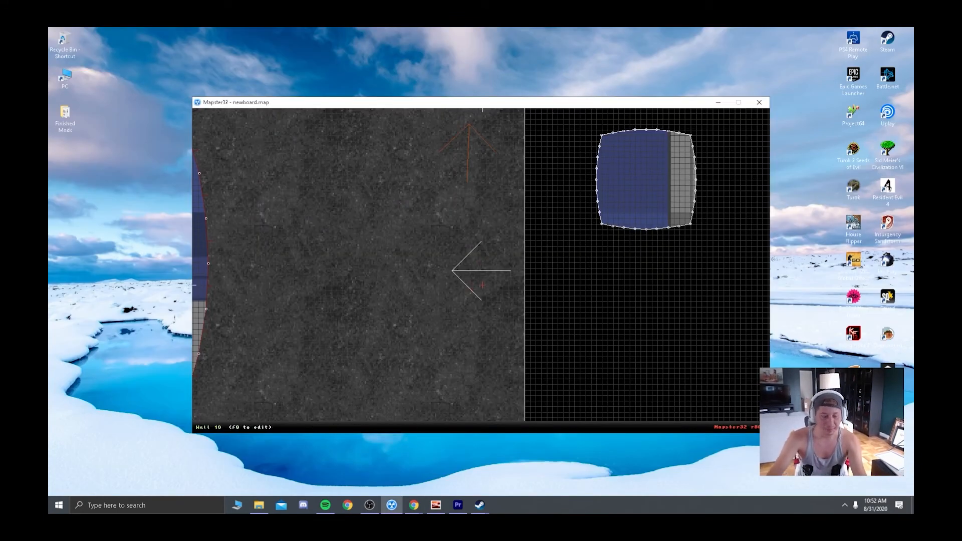
Quit Mapster32 without saving the changes to newboard.map.
{"action": "key", "text": "Escape"}
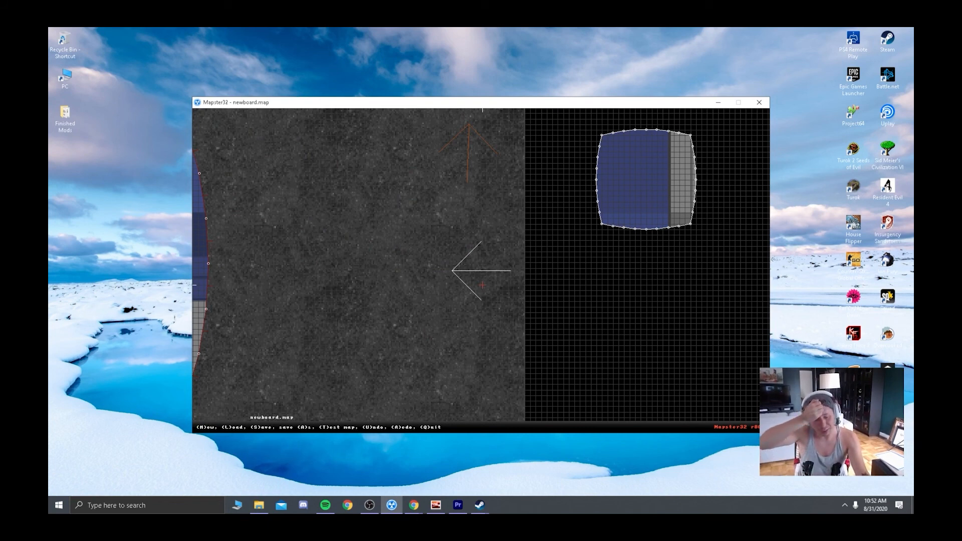
{"action": "key", "text": "q"}
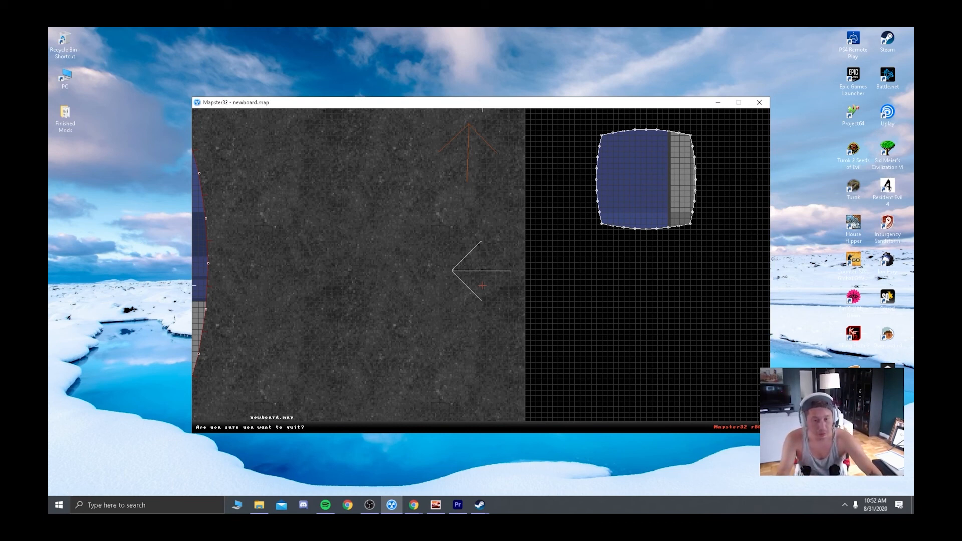
{"action": "key", "text": "y"}
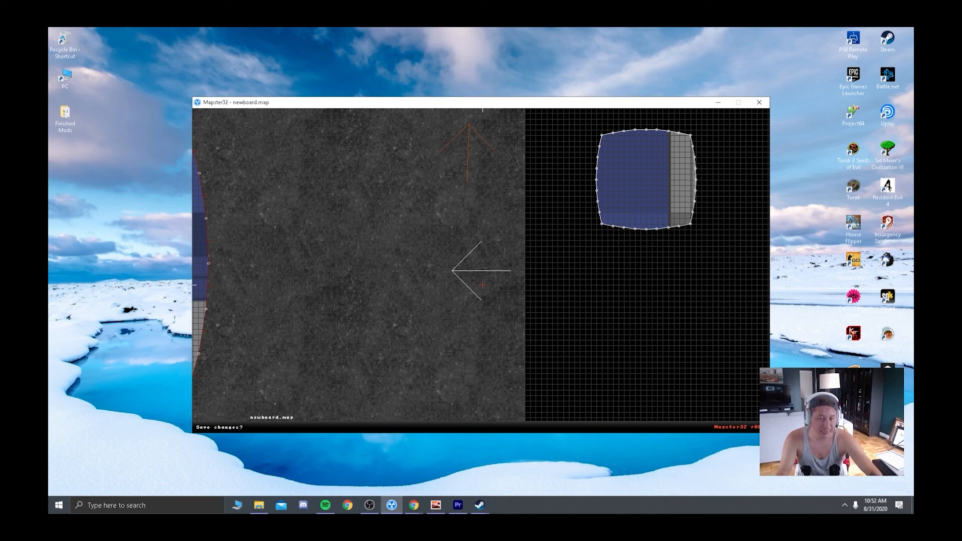
{"action": "key", "text": "n"}
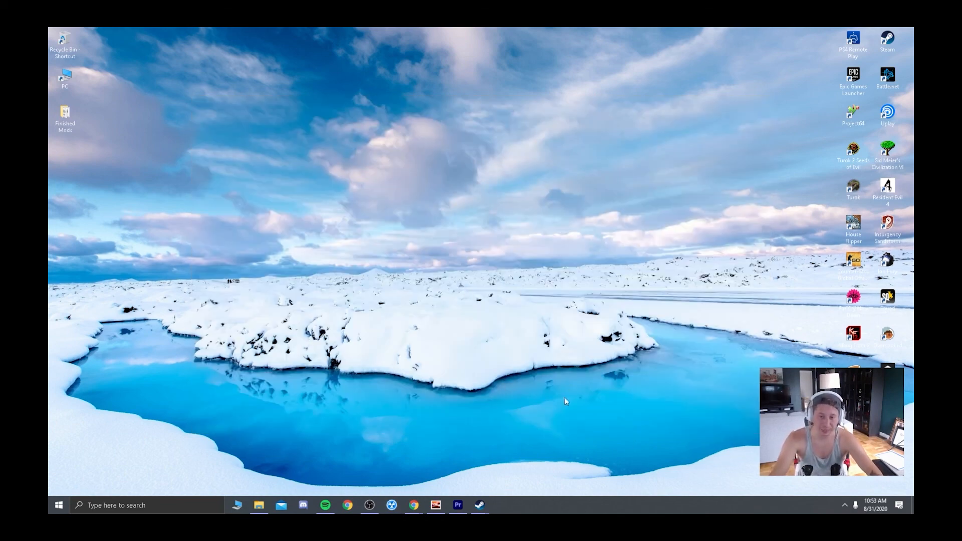
{"action": "mouse_move", "coordinate": [480, 503]}
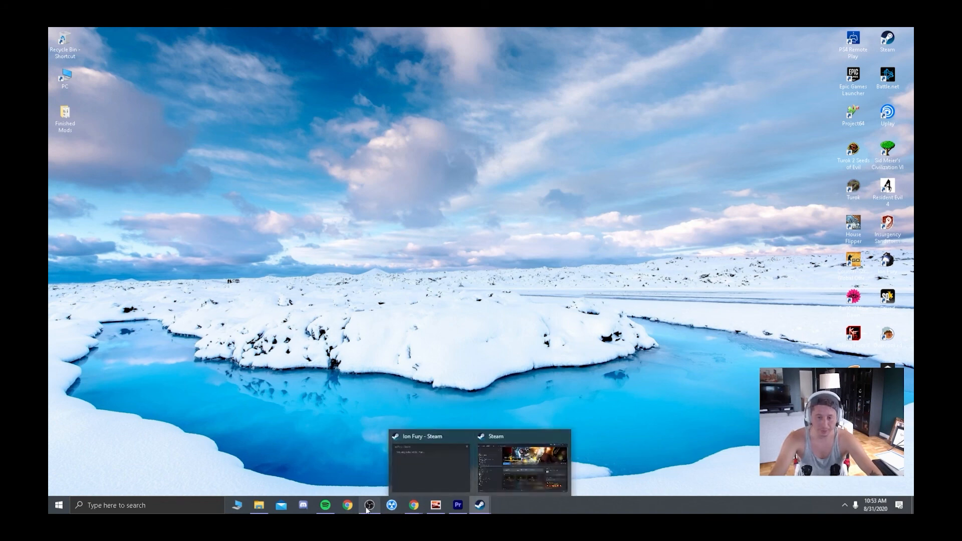